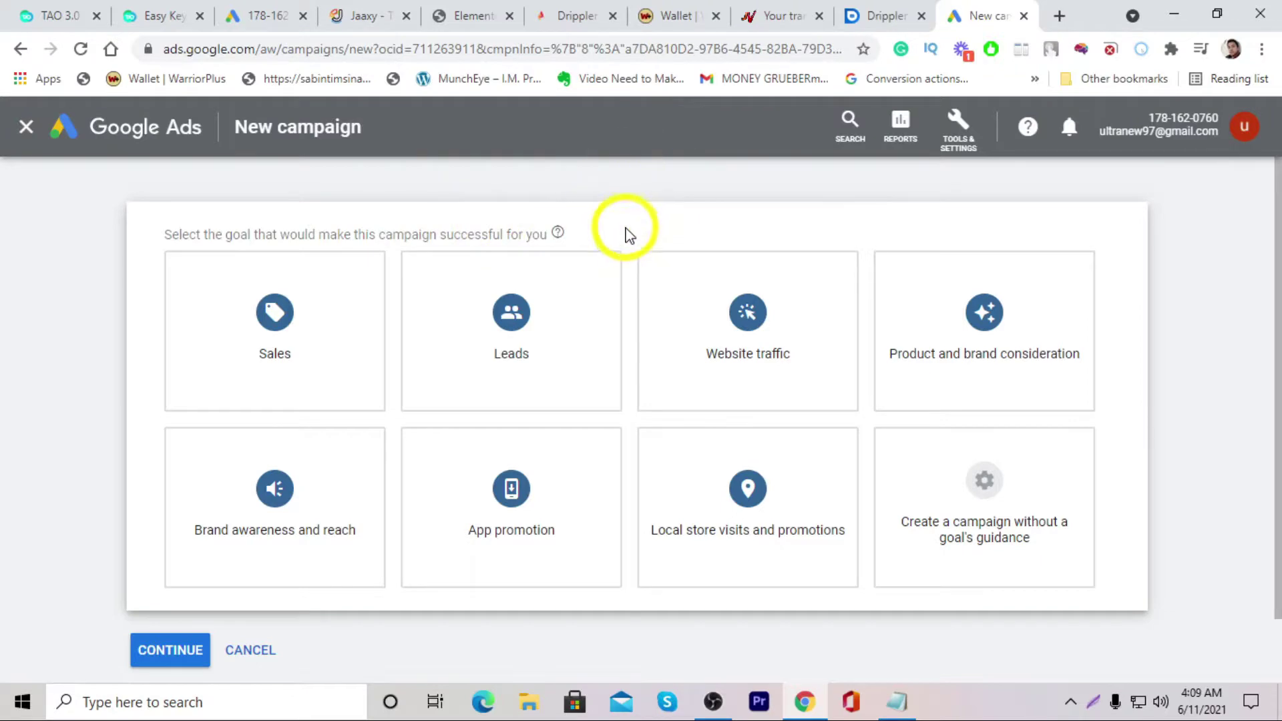
Filter the JVZoo affiliate transactions to This Month and highlight the total amount.
{"action": "left_click", "coordinate": [745, 9]}
{"action": "scroll", "coordinate": [735, 387], "scroll_direction": "down", "scroll_amount": 4}
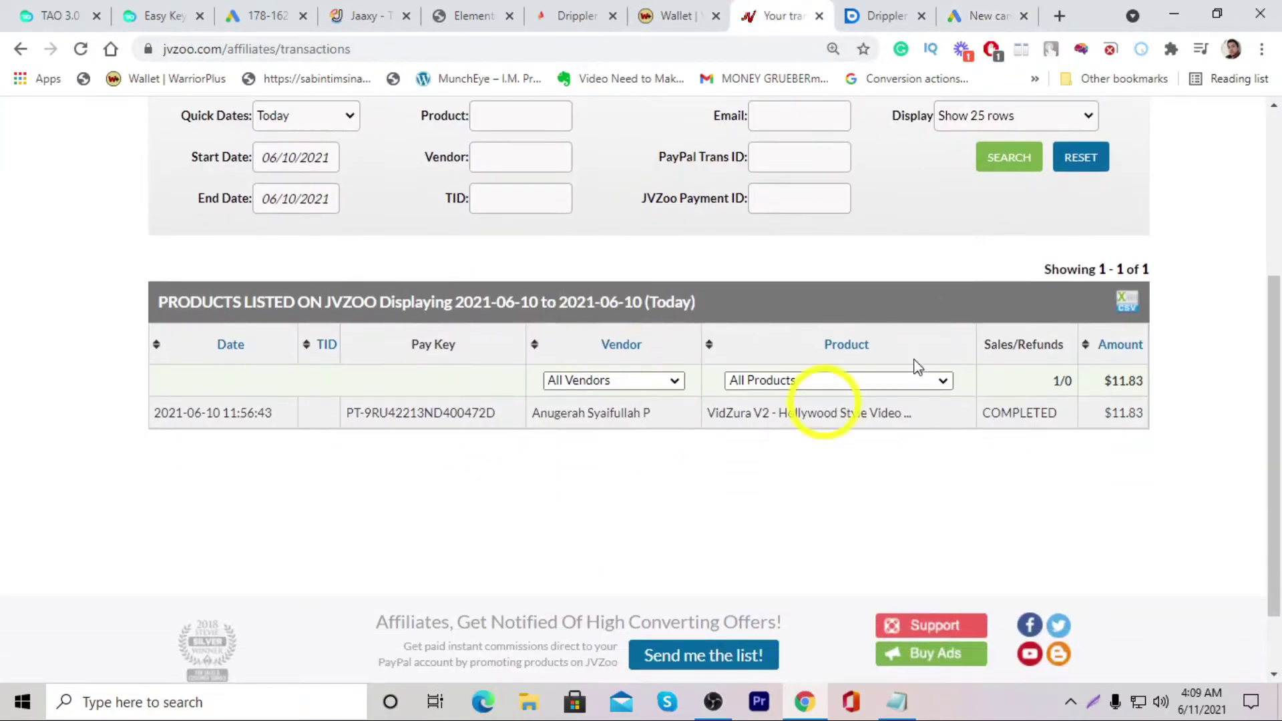
{"action": "scroll", "coordinate": [252, 352], "scroll_direction": "up", "scroll_amount": 2}
{"action": "left_click", "coordinate": [294, 306]}
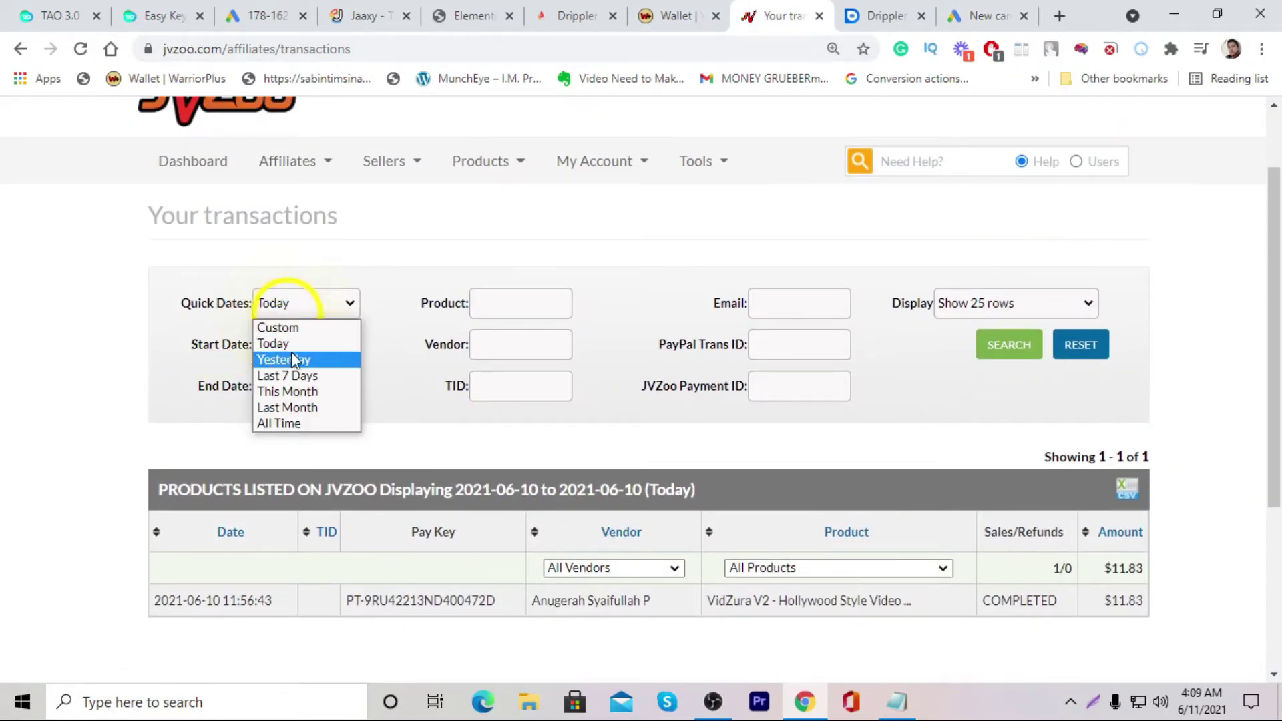
{"action": "left_click", "coordinate": [304, 391]}
{"action": "left_click", "coordinate": [1012, 343]}
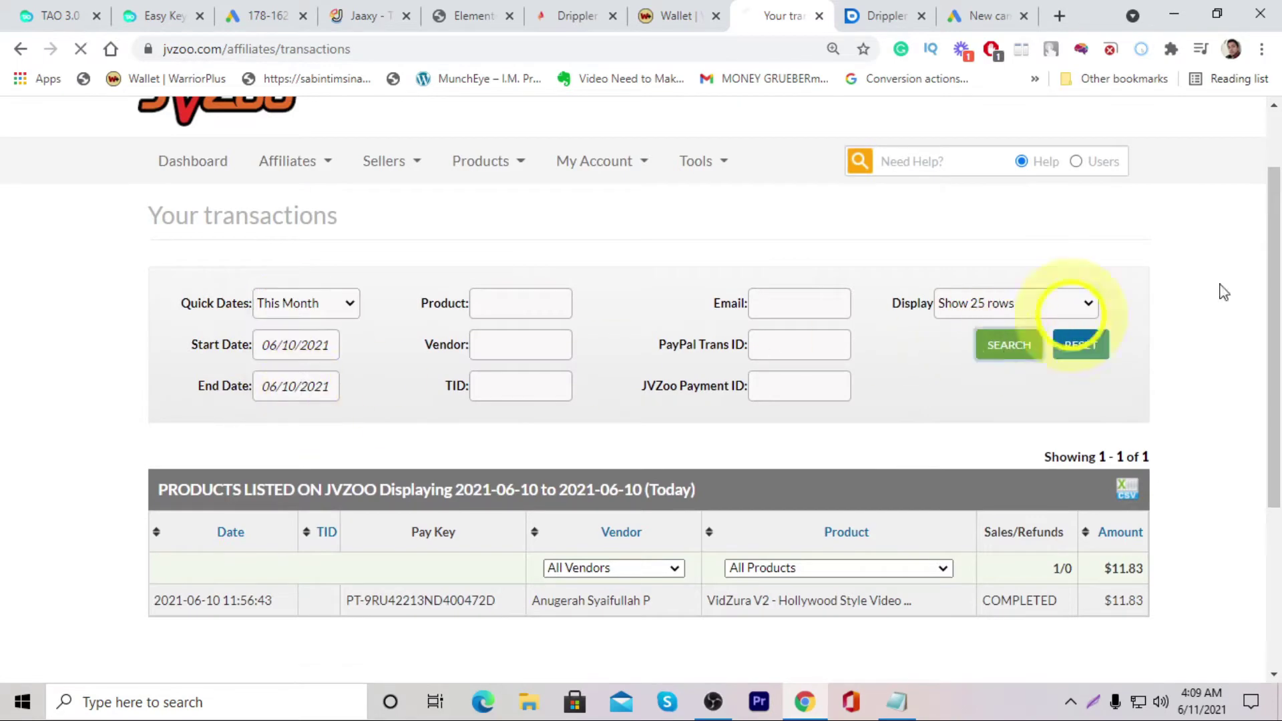
{"action": "scroll", "coordinate": [1200, 300], "scroll_direction": "down", "scroll_amount": 1}
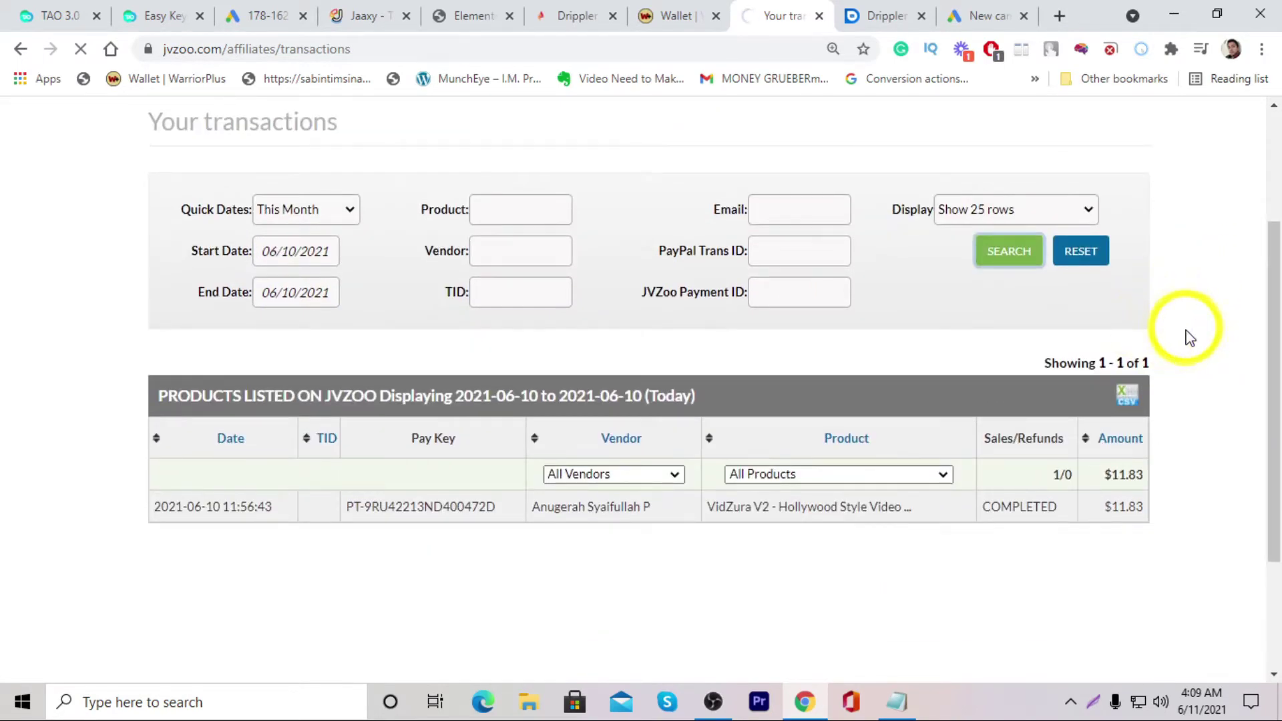
{"action": "left_click", "coordinate": [1009, 257]}
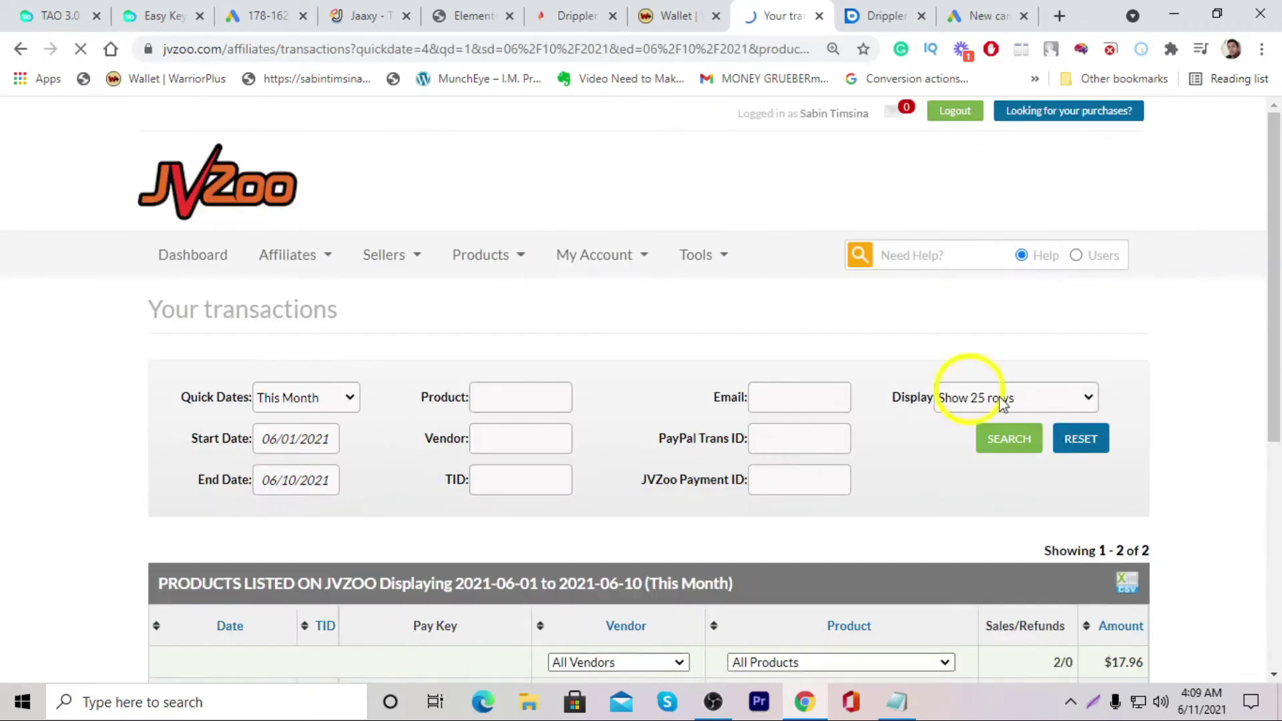
{"action": "scroll", "coordinate": [1082, 423], "scroll_direction": "down", "scroll_amount": 2}
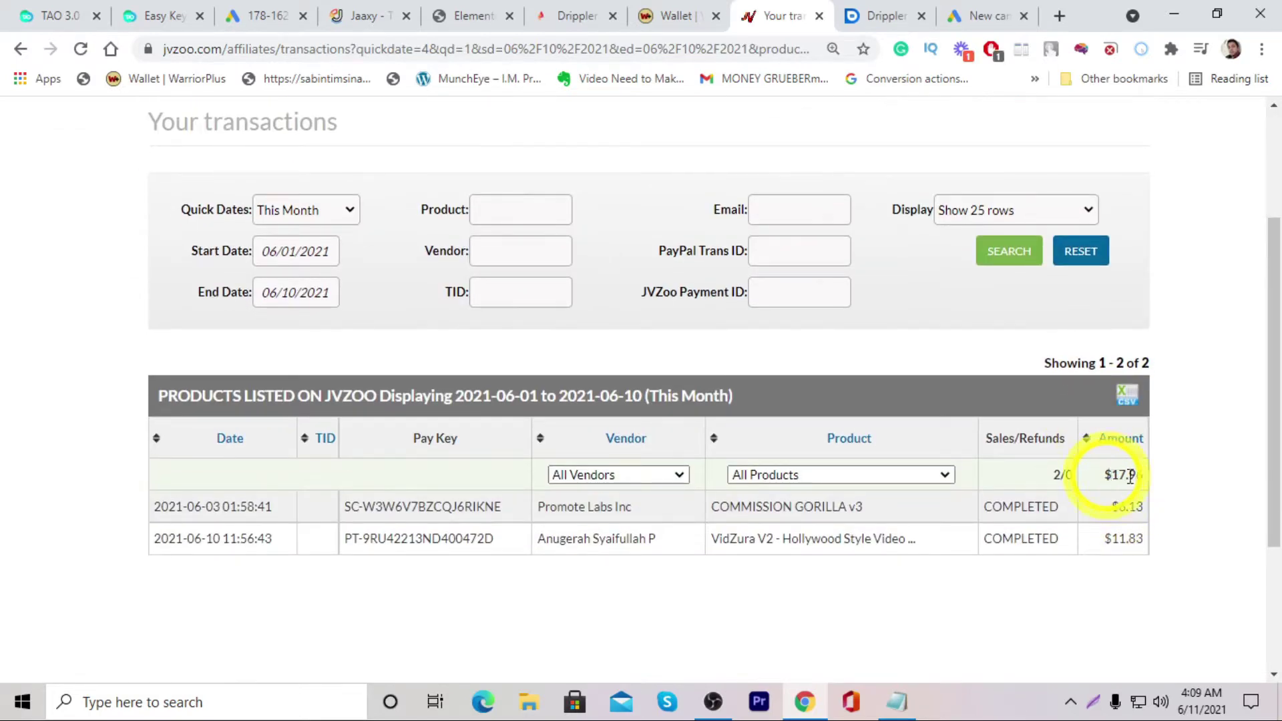
{"action": "double_click", "coordinate": [1140, 479]}
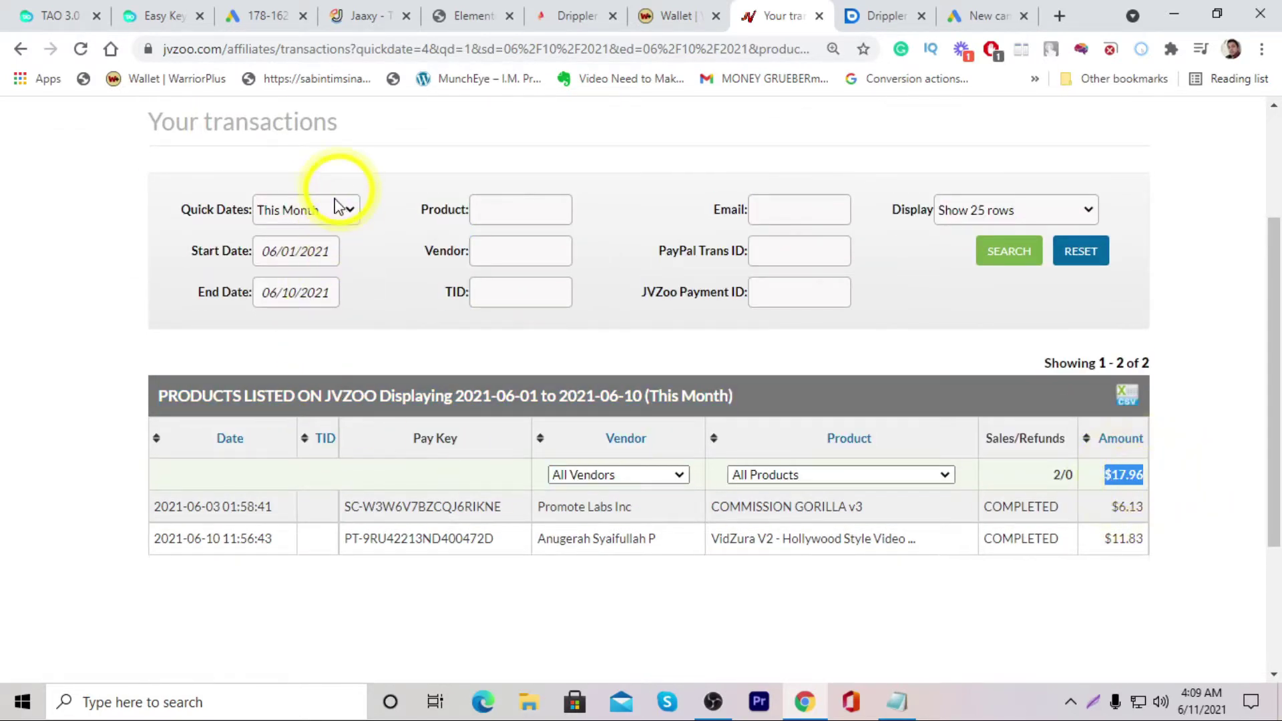
Search the JVZoo transactions with the start date set to 05/23/2021 and highlight the total amount.
{"action": "left_click", "coordinate": [304, 220]}
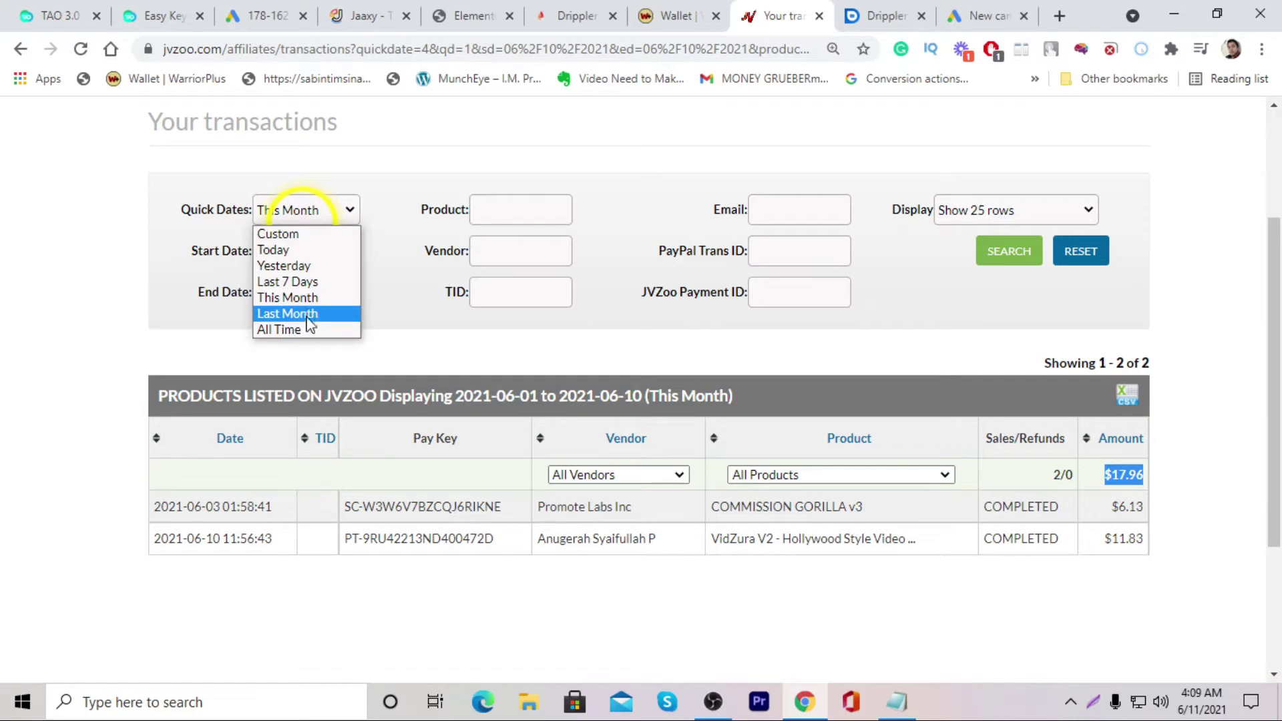
{"action": "left_click", "coordinate": [298, 252]}
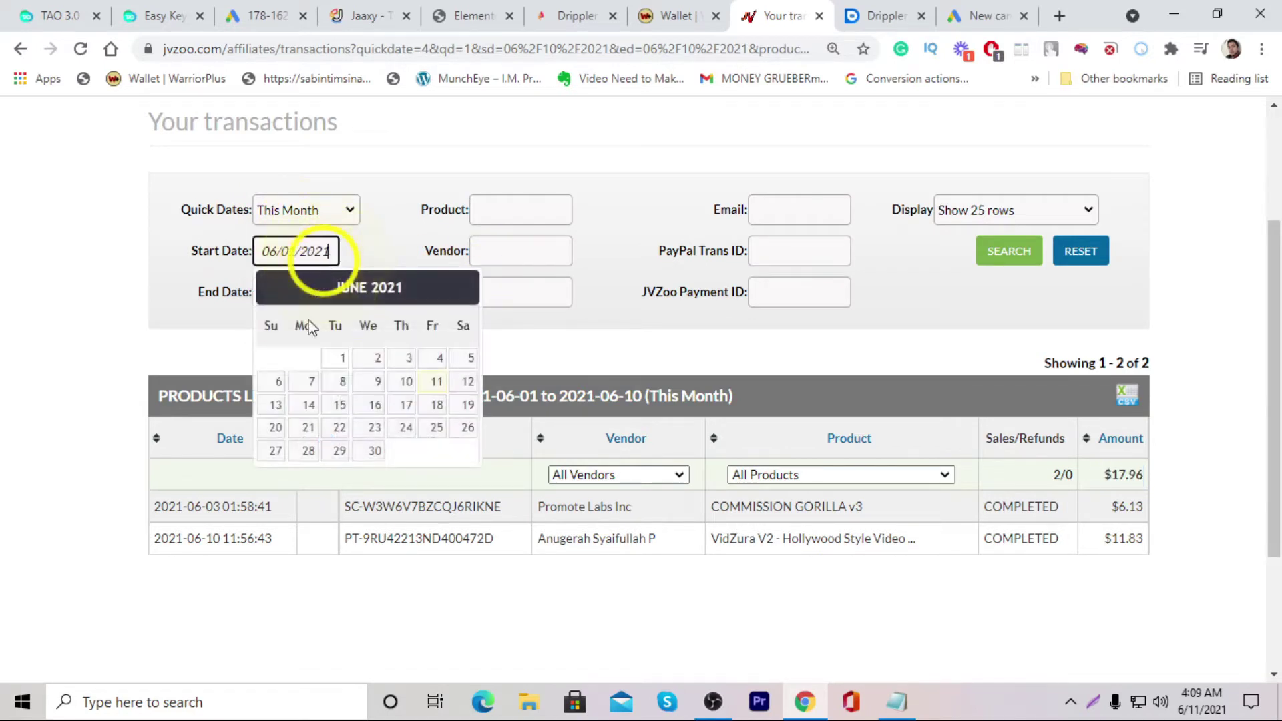
{"action": "left_click", "coordinate": [396, 246]}
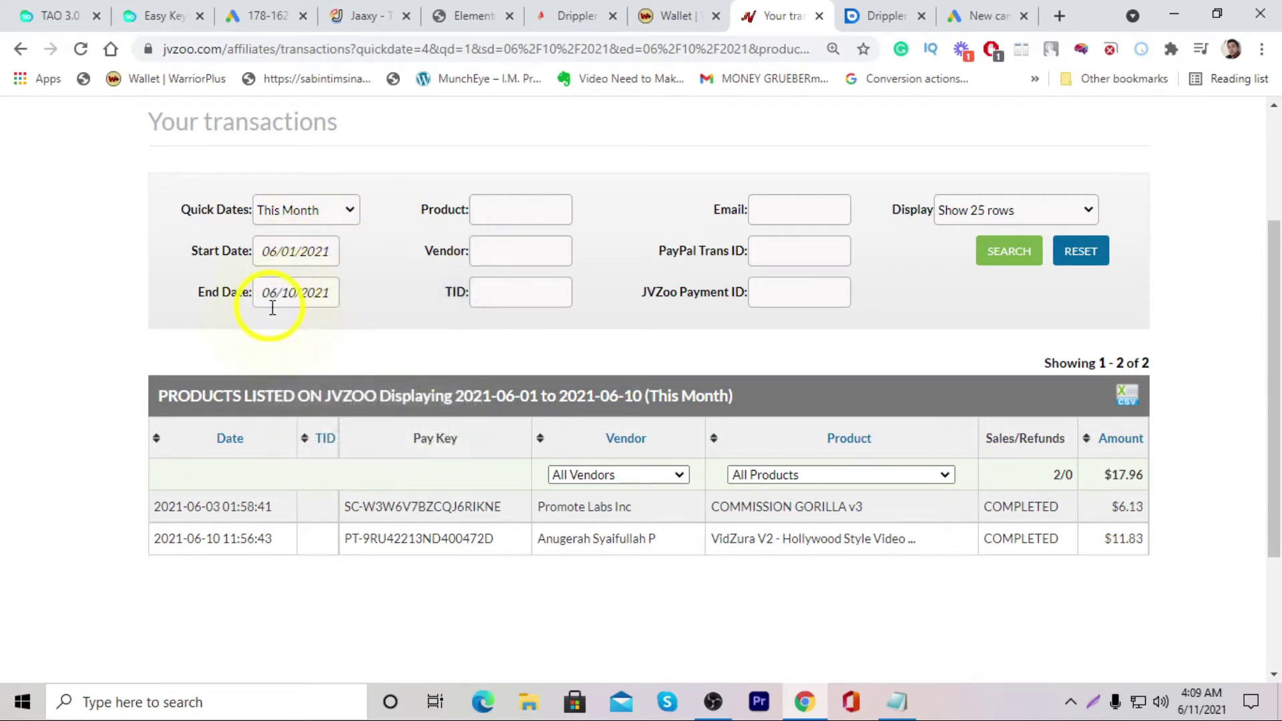
{"action": "left_click", "coordinate": [292, 257]}
{"action": "left_click", "coordinate": [269, 285]}
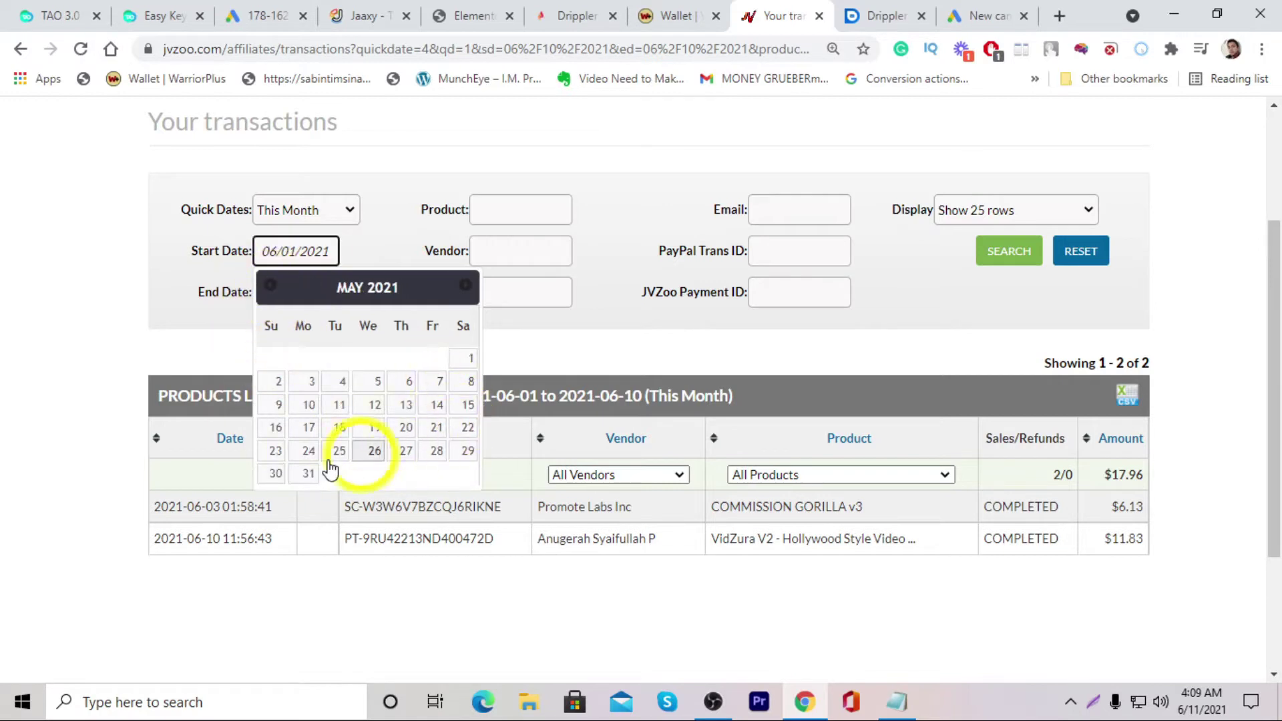
{"action": "left_click", "coordinate": [275, 451]}
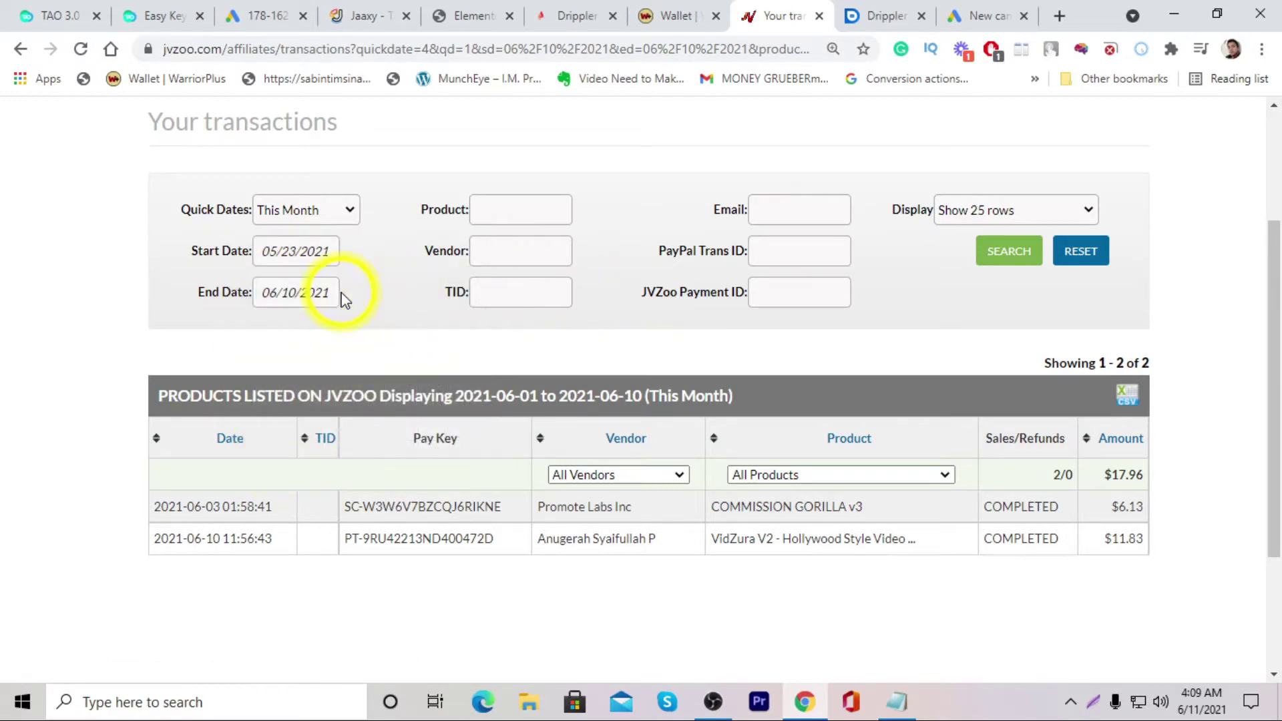
{"action": "left_click", "coordinate": [1004, 265]}
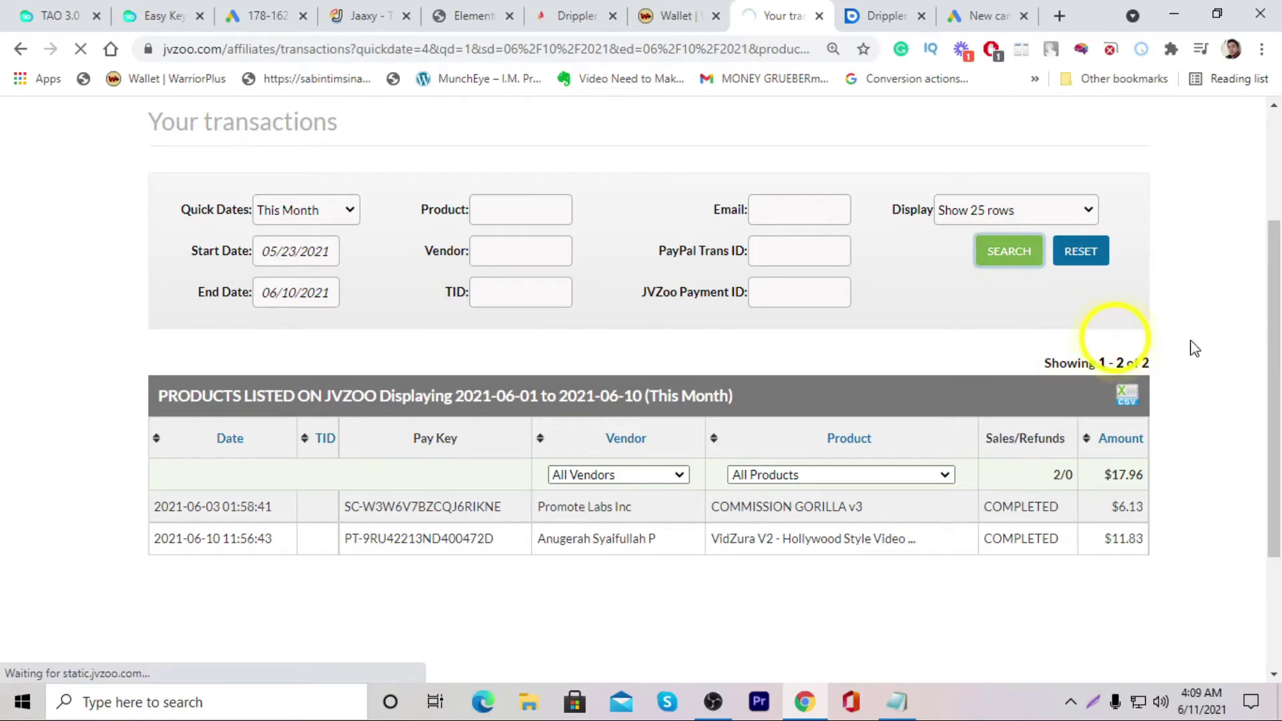
{"action": "scroll", "coordinate": [1199, 354], "scroll_direction": "down", "scroll_amount": 2}
{"action": "scroll", "coordinate": [1114, 568], "scroll_direction": "down", "scroll_amount": 3}
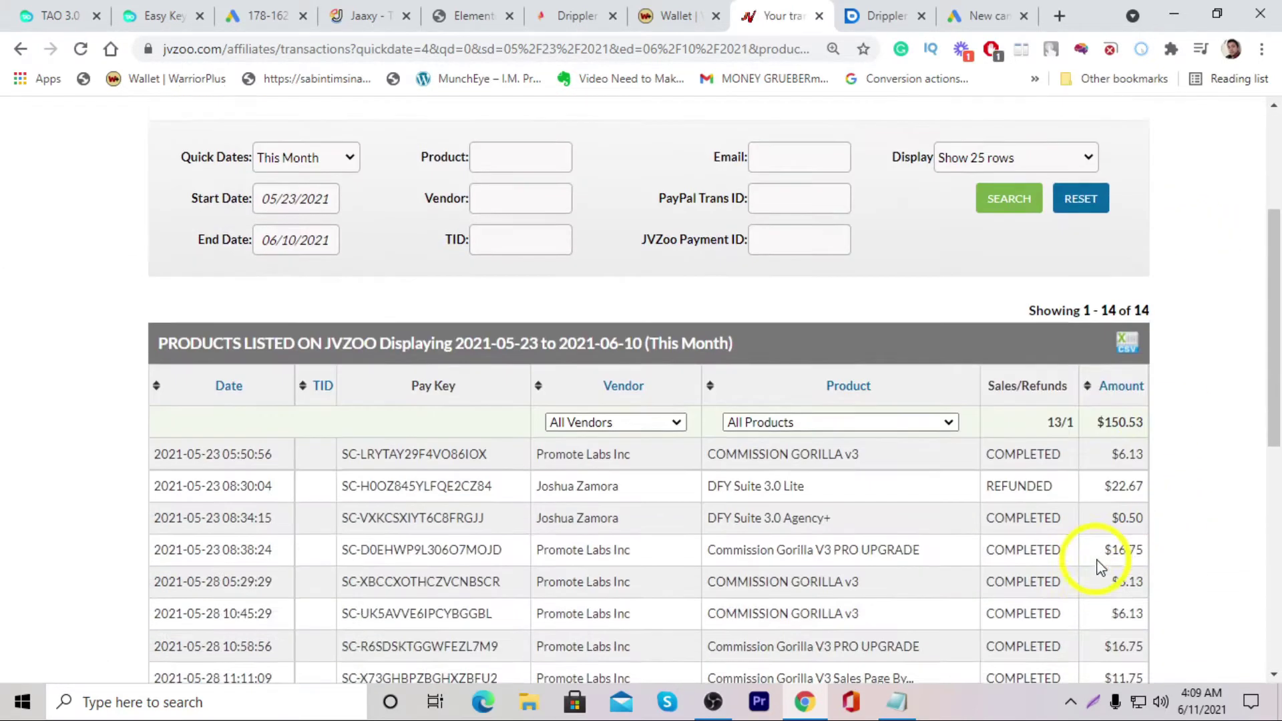
{"action": "left_click_drag", "start_coordinate": [1098, 381], "coordinate": [1139, 378]}
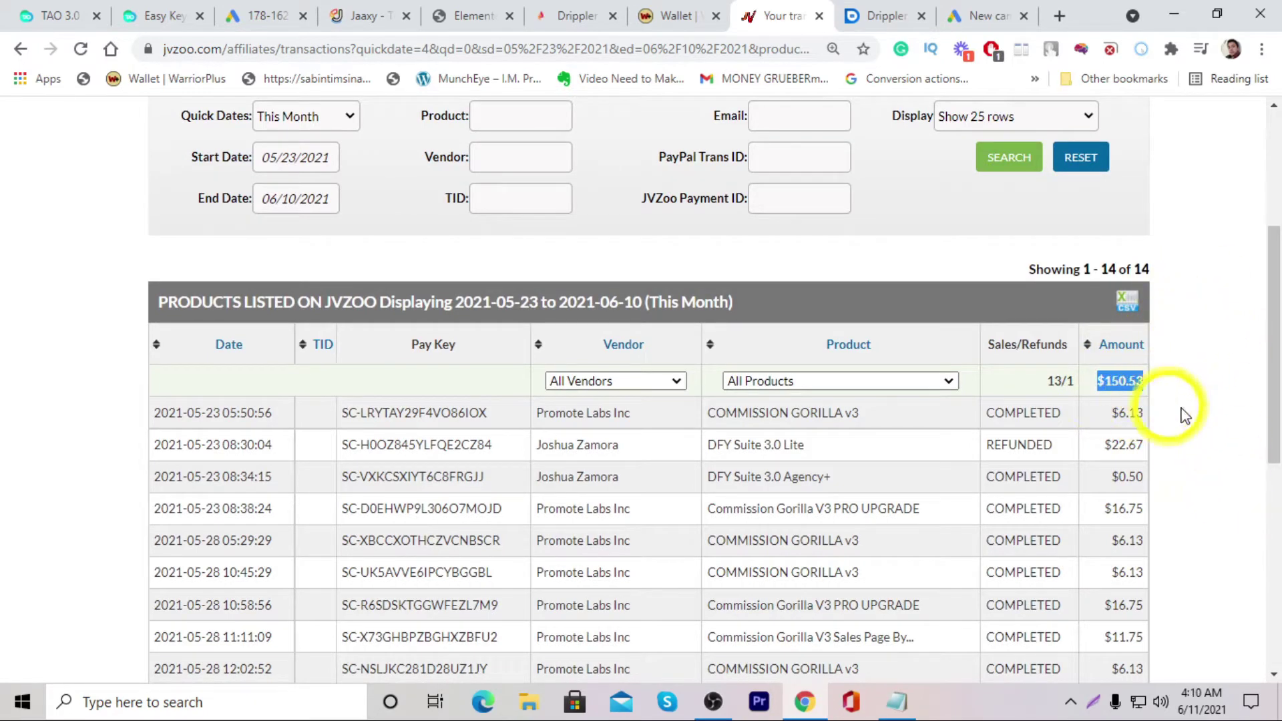
Reload the WarriorPlus wallet page and show its all-time summary of earnings and withdrawals.
{"action": "left_click", "coordinate": [677, 14]}
{"action": "right_click", "coordinate": [991, 377]}
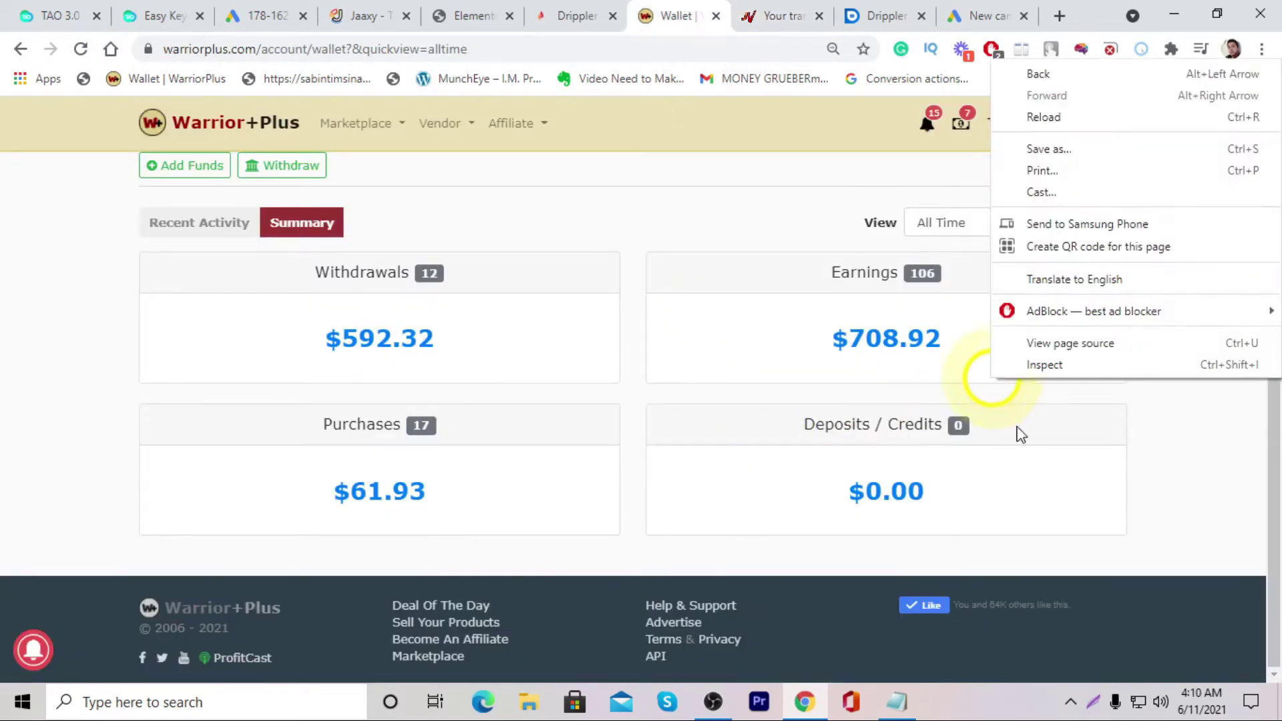
{"action": "left_click", "coordinate": [862, 324]}
{"action": "right_click", "coordinate": [707, 272]}
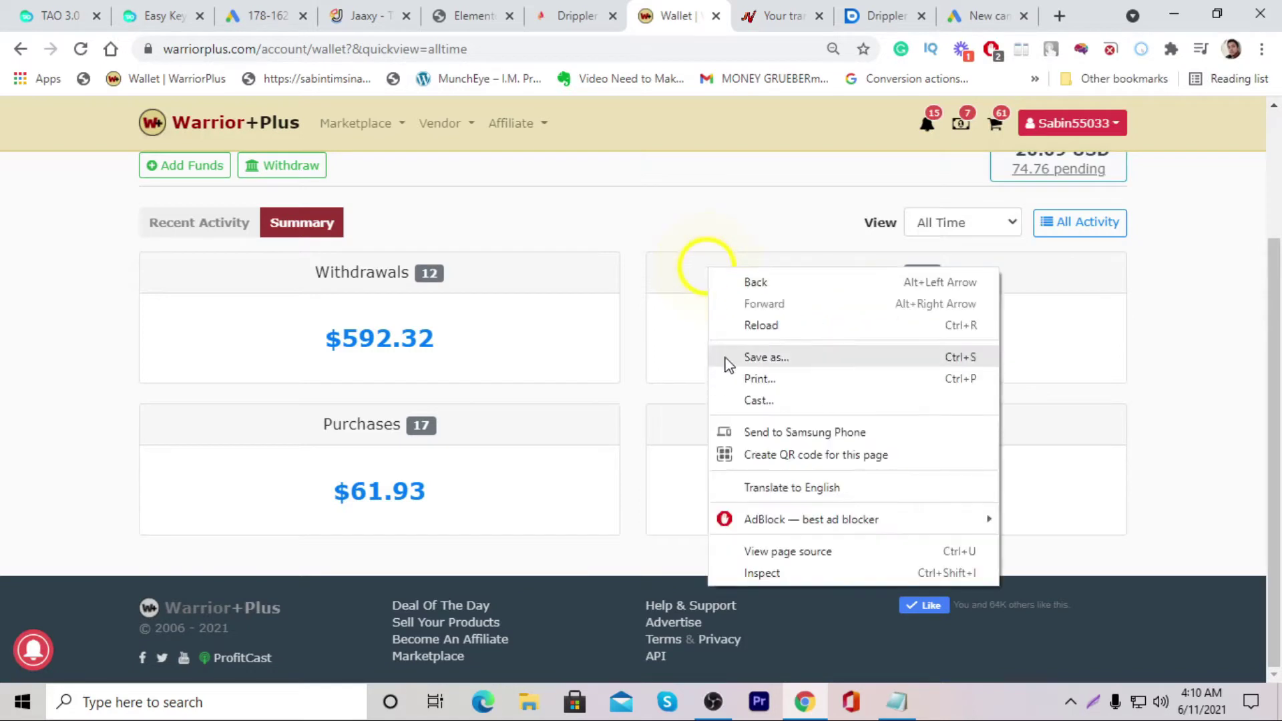
{"action": "left_click", "coordinate": [748, 326]}
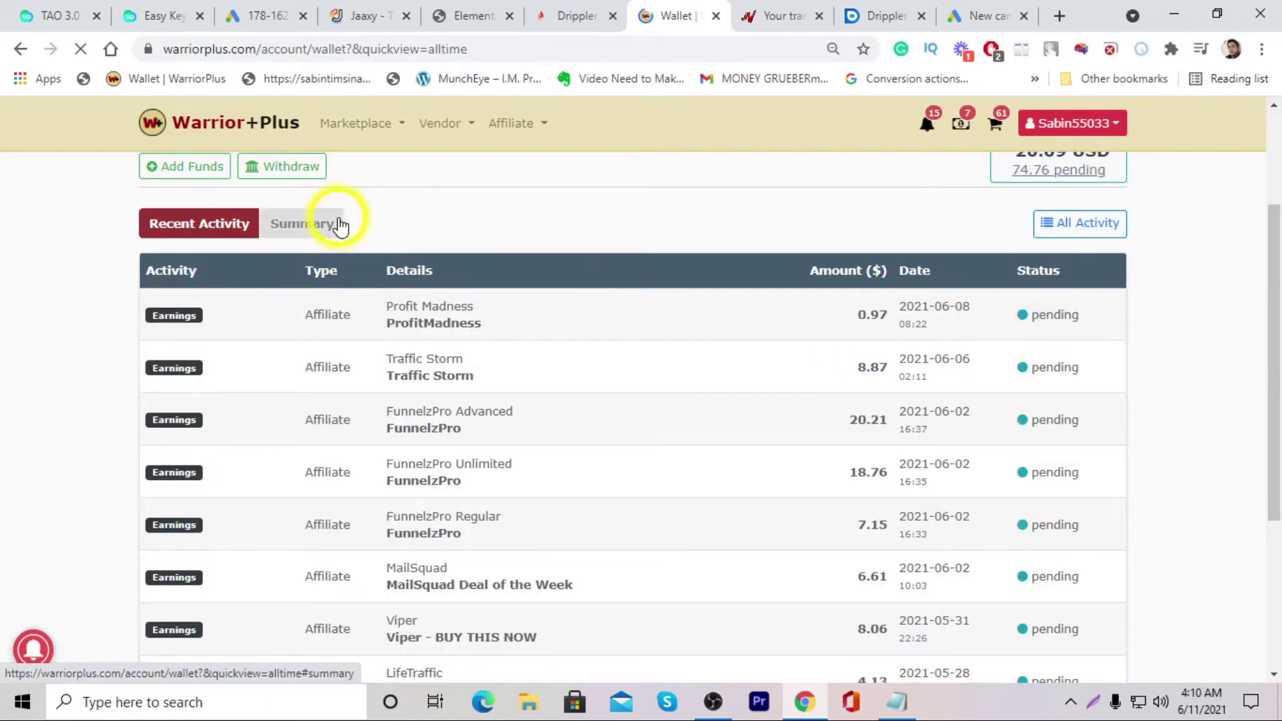
{"action": "left_click", "coordinate": [335, 220]}
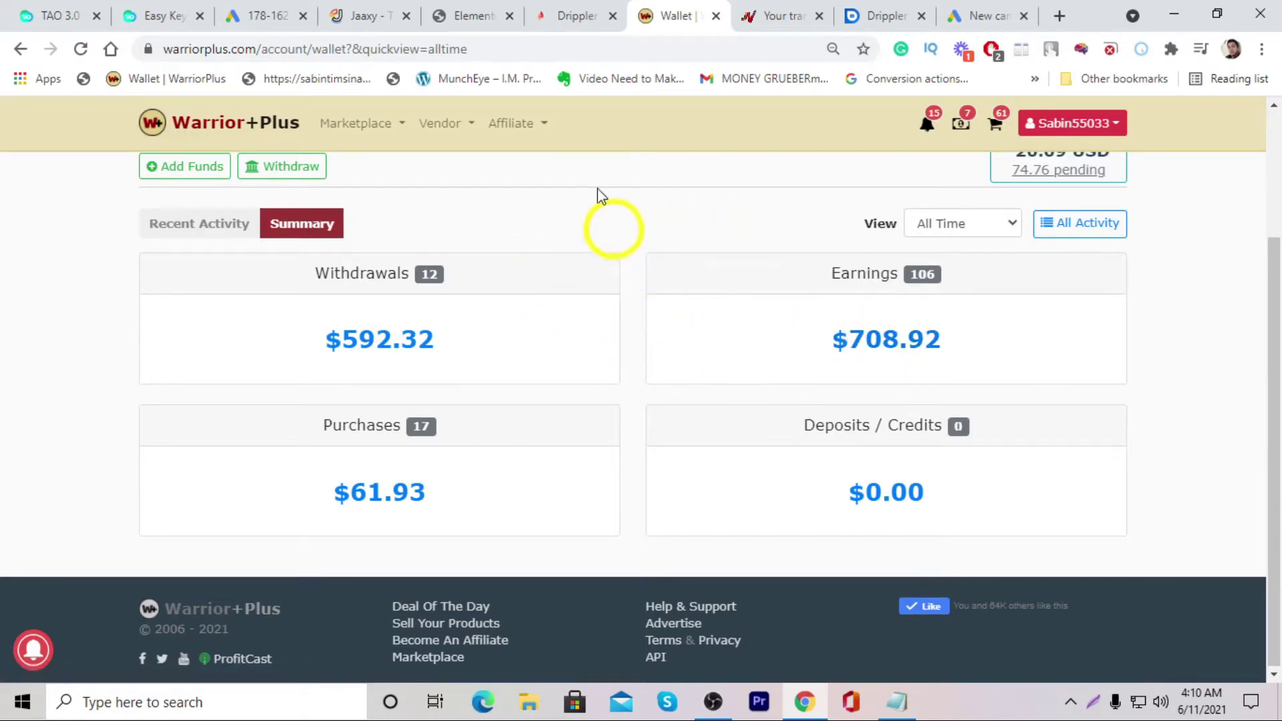
Review the Drippler responsive search ad's headlines and settings in Google Ads, and return to the new campaign page.
{"action": "left_click", "coordinate": [566, 15]}
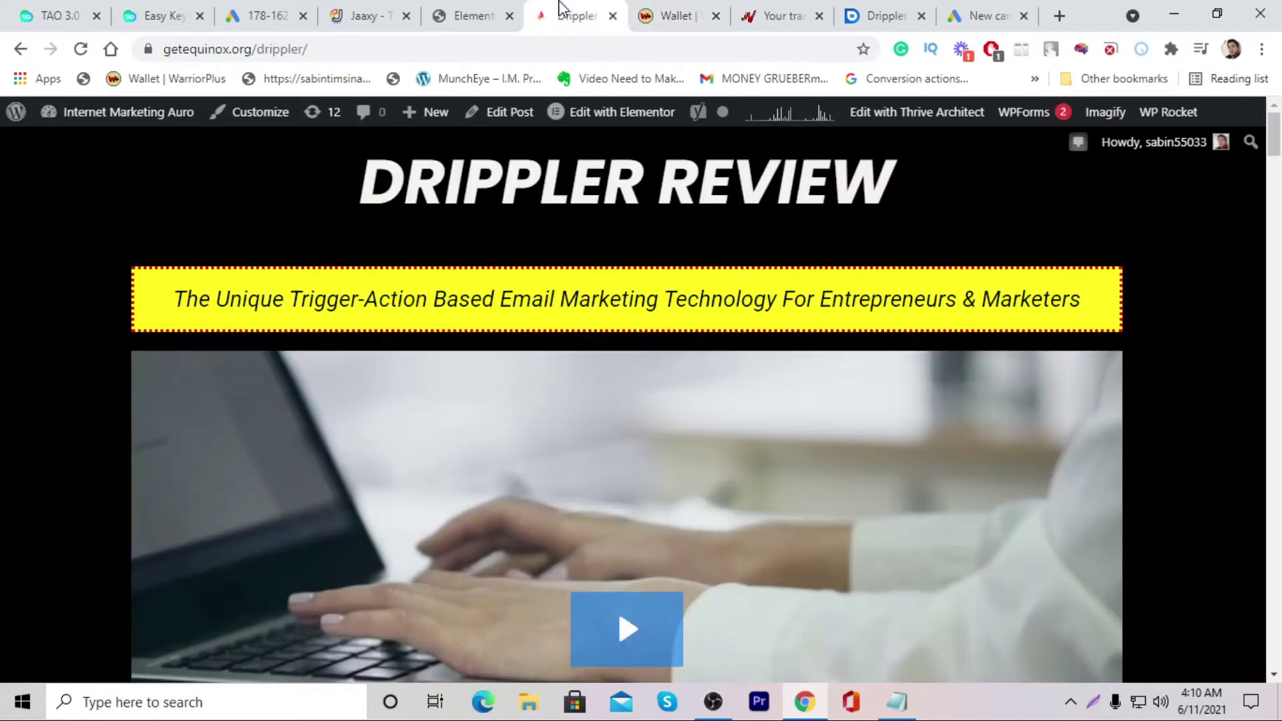
{"action": "left_click", "coordinate": [283, 11]}
{"action": "scroll", "coordinate": [935, 334], "scroll_direction": "down", "scroll_amount": 4}
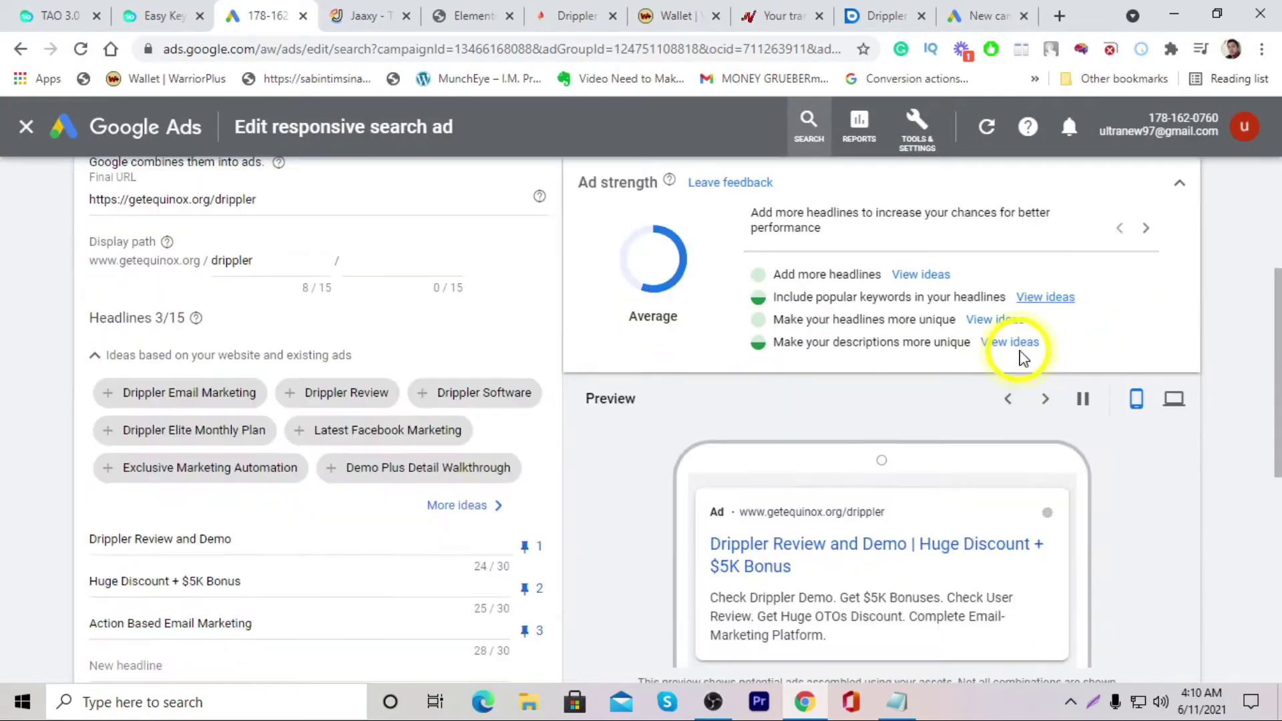
{"action": "scroll", "coordinate": [1135, 361], "scroll_direction": "down", "scroll_amount": 4}
{"action": "scroll", "coordinate": [1168, 414], "scroll_direction": "up", "scroll_amount": 8}
{"action": "left_click", "coordinate": [989, 13]}
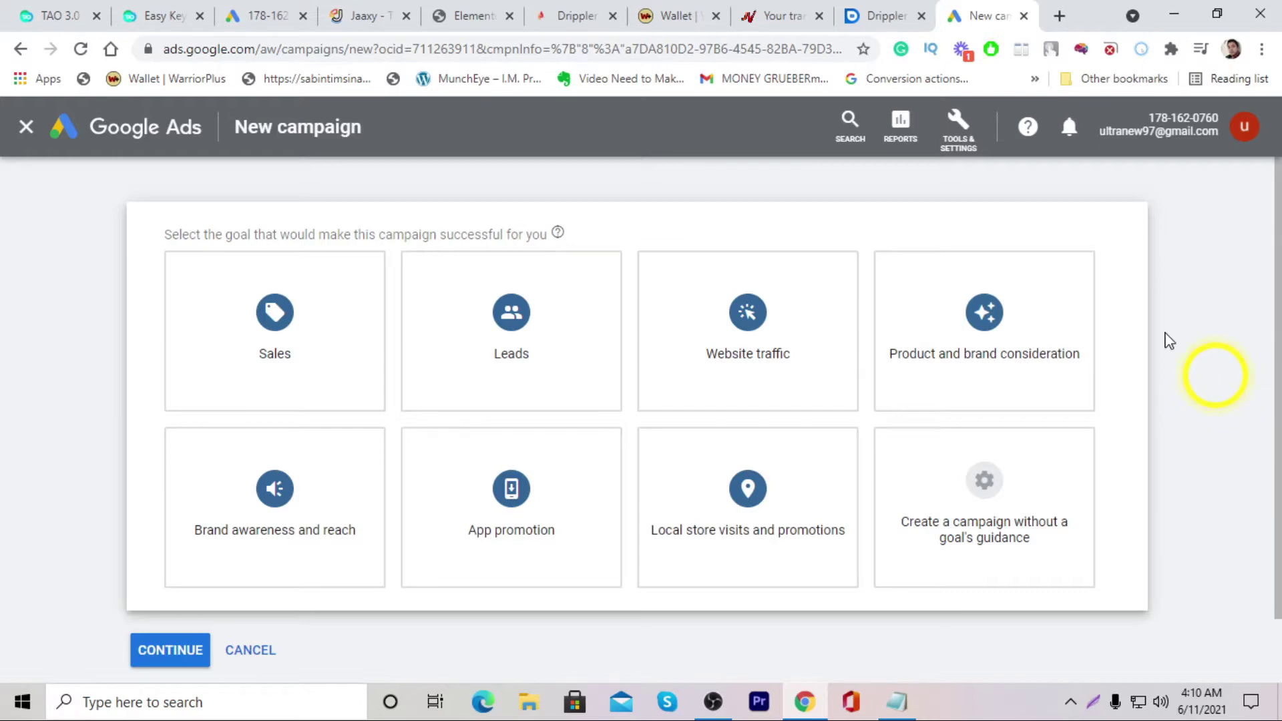
Open muncheye.com in a new browser tab and look through the Big Launches and All Launches lists.
{"action": "left_click", "coordinate": [1061, 16]}
{"action": "type", "text": "muncheye.com"}
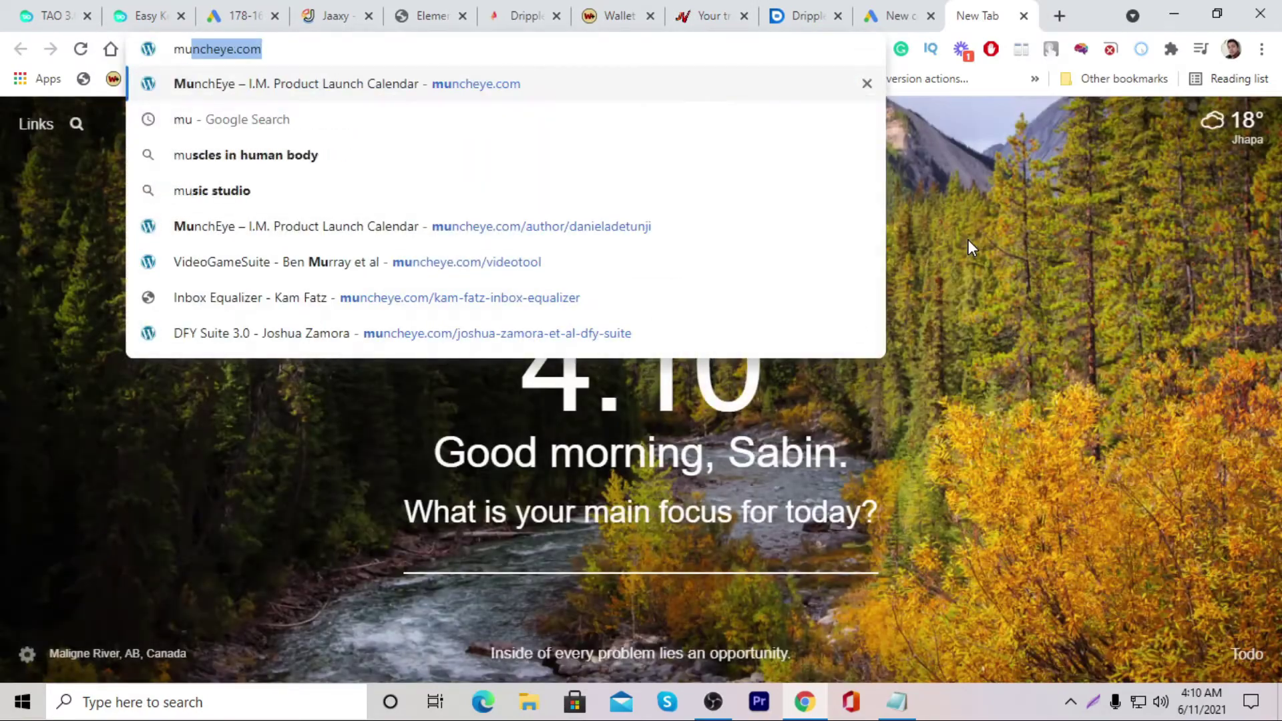
{"action": "key", "text": "Return"}
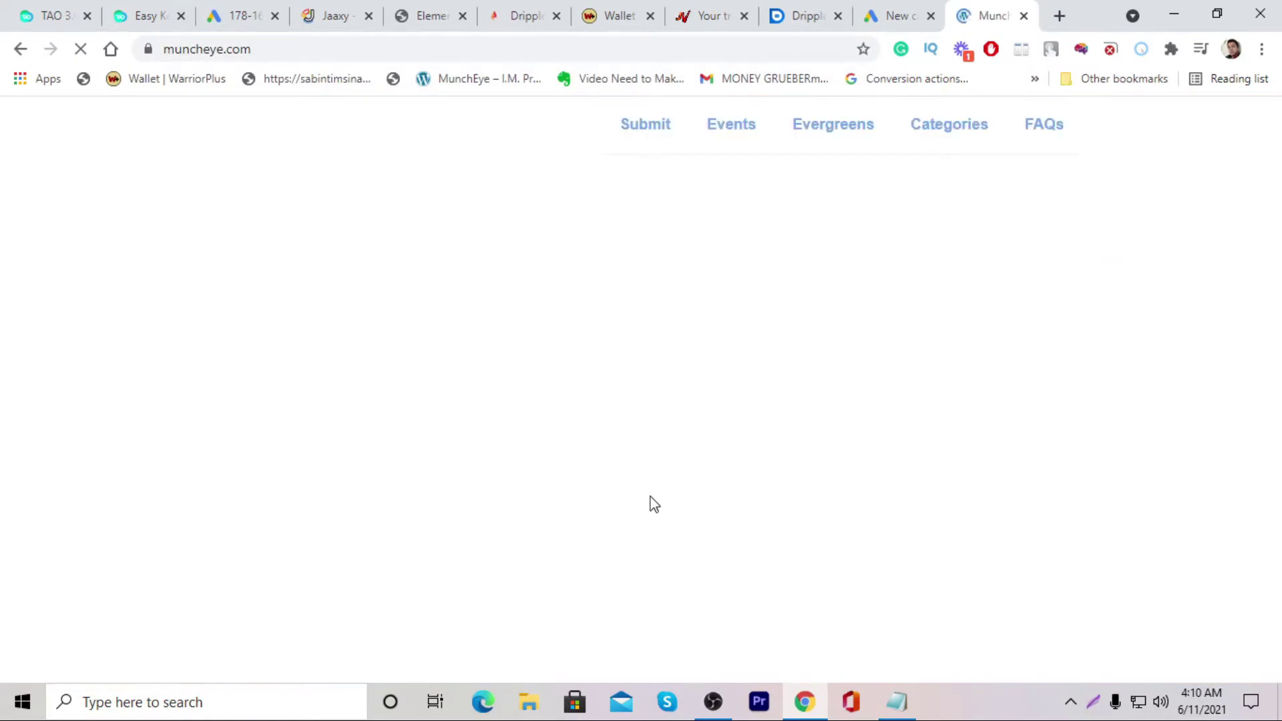
{"action": "scroll", "coordinate": [1096, 366], "scroll_direction": "down", "scroll_amount": 5}
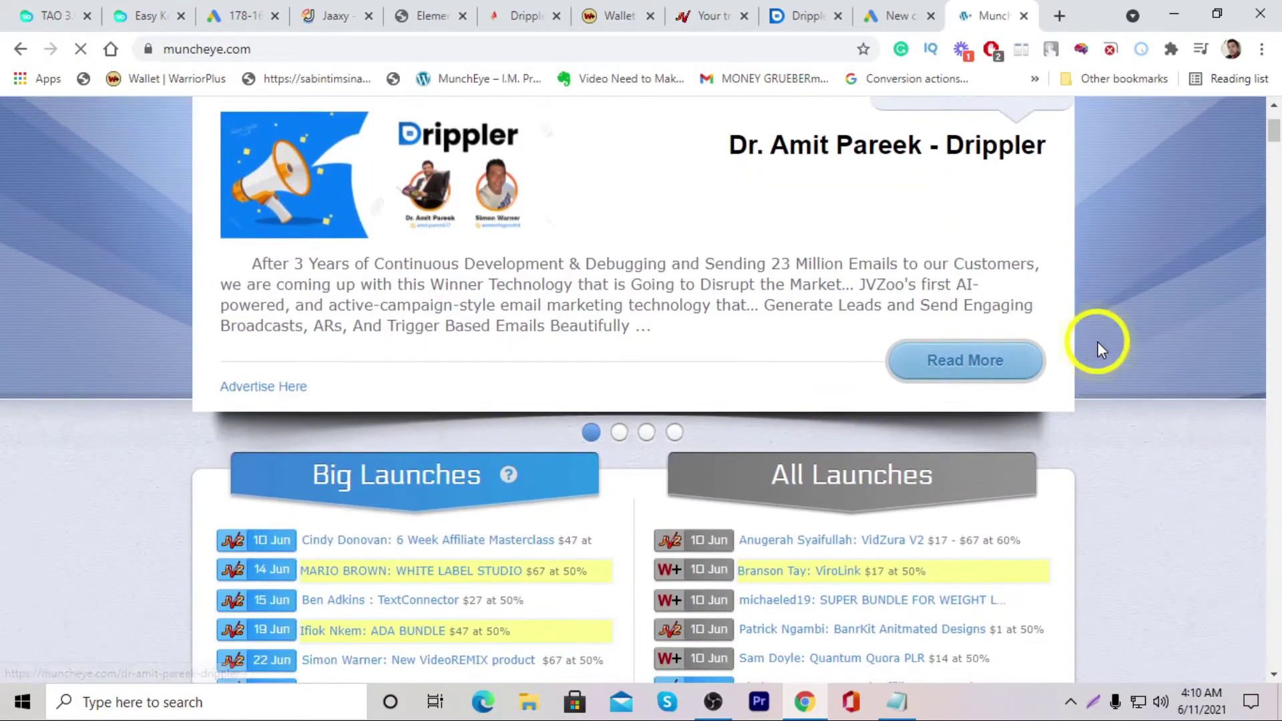
{"action": "scroll", "coordinate": [1096, 345], "scroll_direction": "down", "scroll_amount": 3}
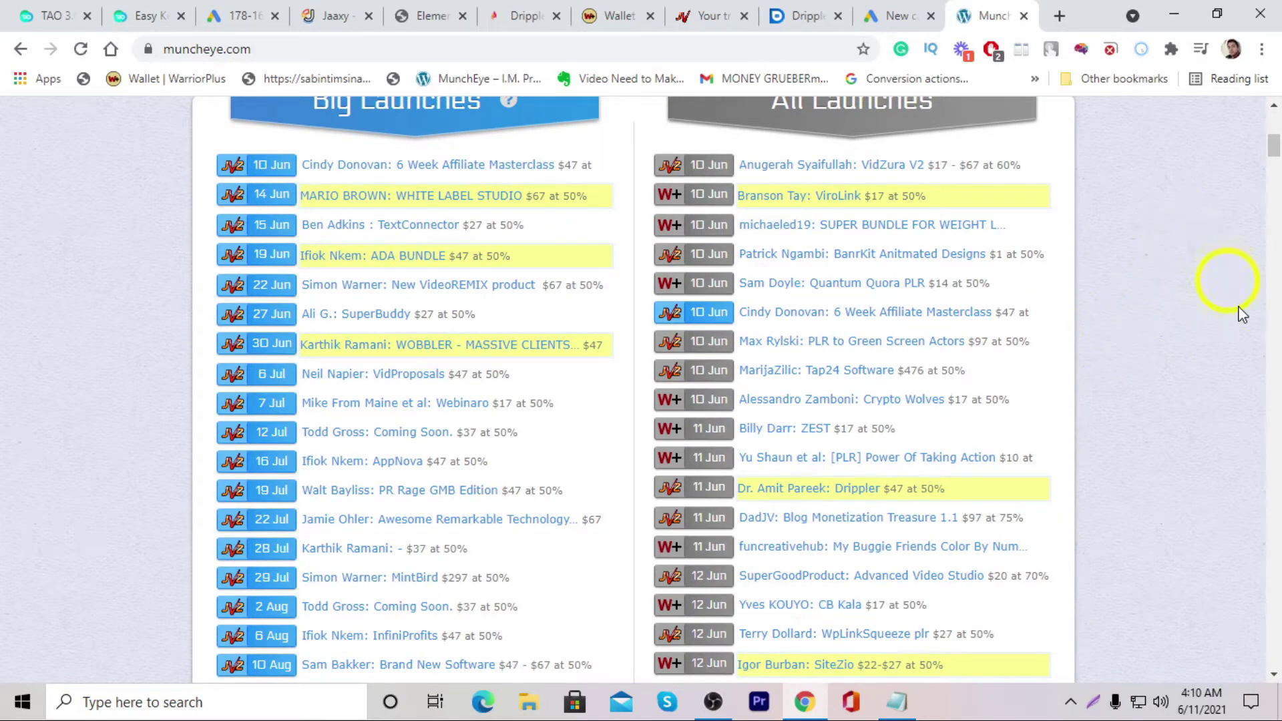
{"action": "scroll", "coordinate": [1241, 314], "scroll_direction": "down", "scroll_amount": 3}
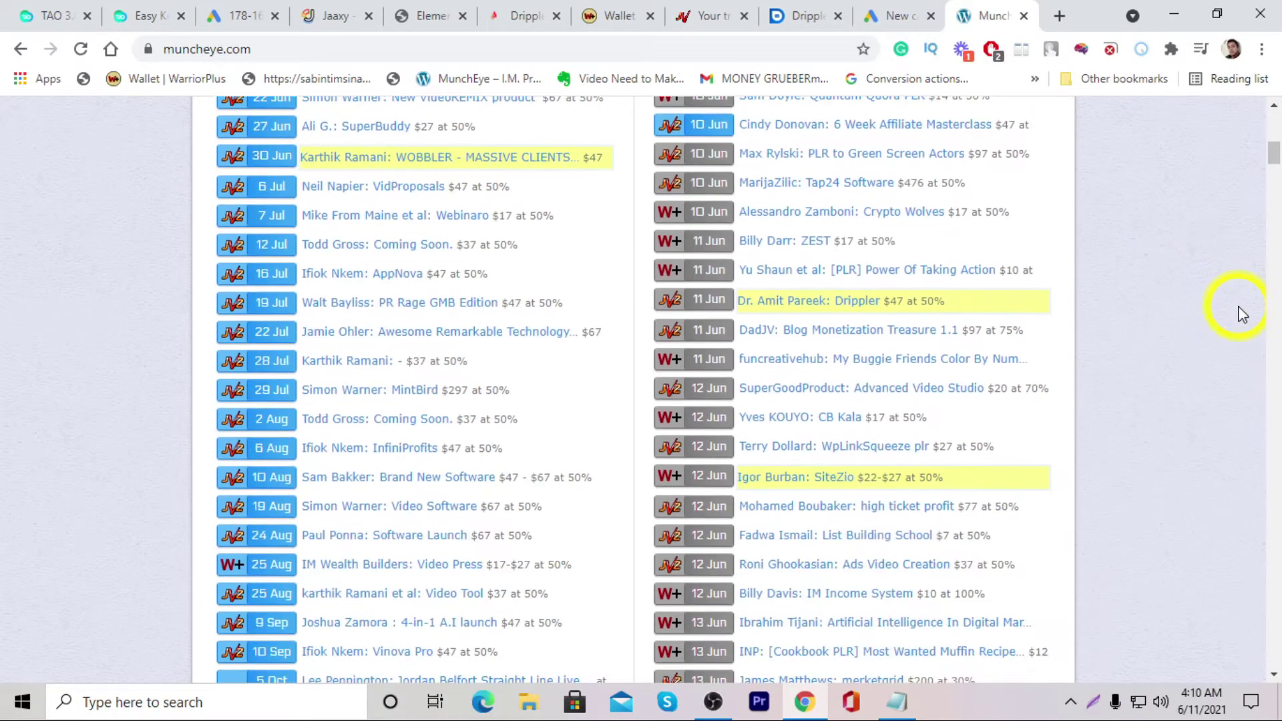
Open the Drippler launch listing dated 11 Jun and examine the product's JV page at drippler.co/jv.
{"action": "left_click", "coordinate": [855, 308]}
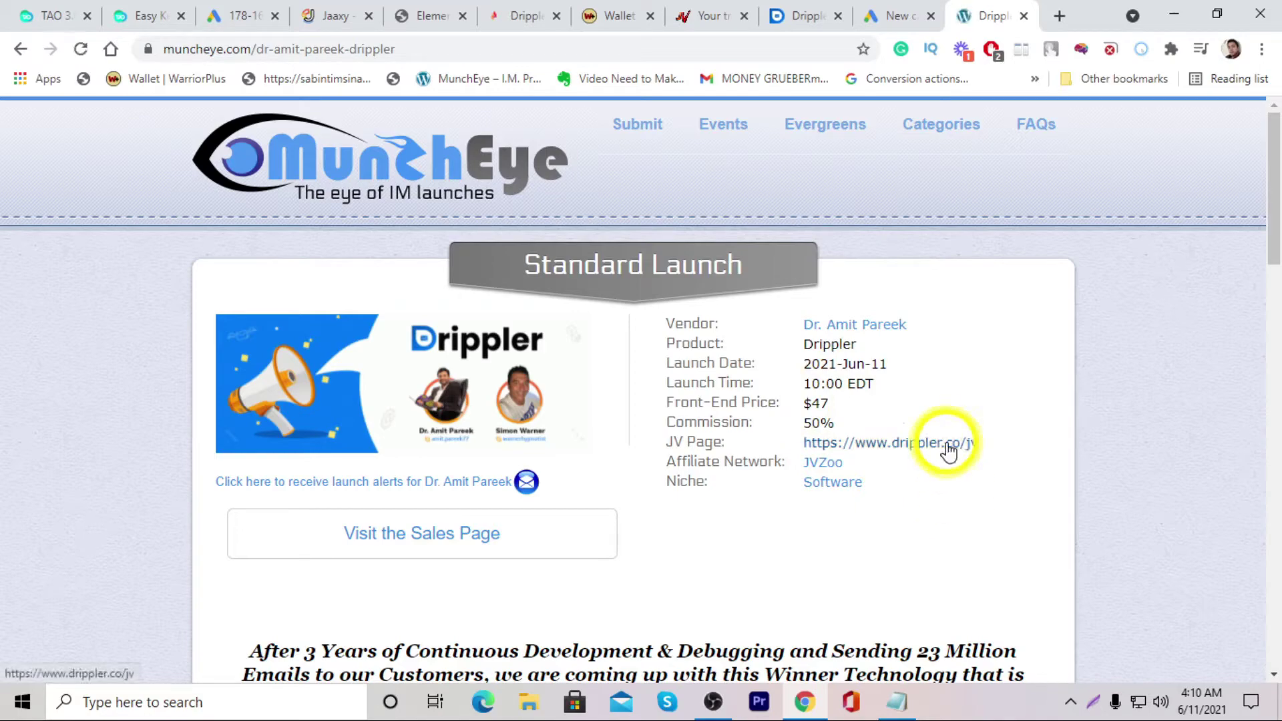
{"action": "left_click_drag", "start_coordinate": [808, 17], "coordinate": [936, 24]}
{"action": "scroll", "coordinate": [615, 346], "scroll_direction": "down", "scroll_amount": 20}
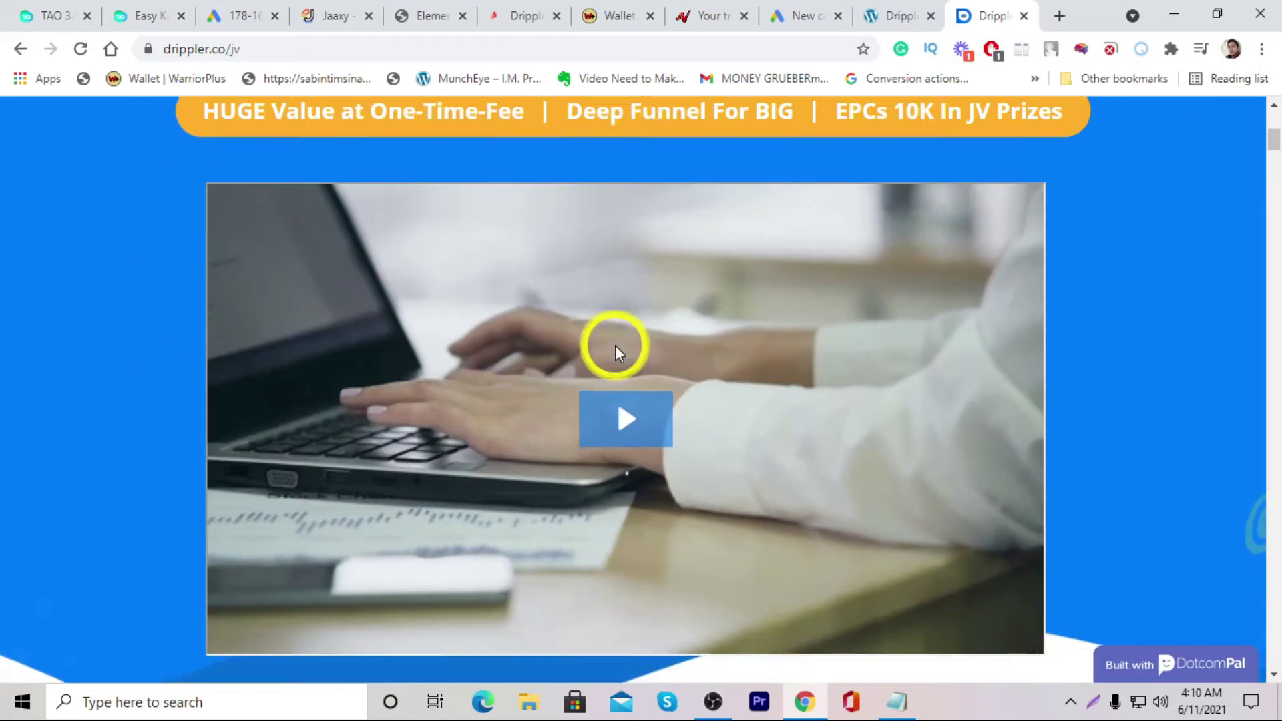
{"action": "scroll", "coordinate": [727, 361], "scroll_direction": "down", "scroll_amount": 15}
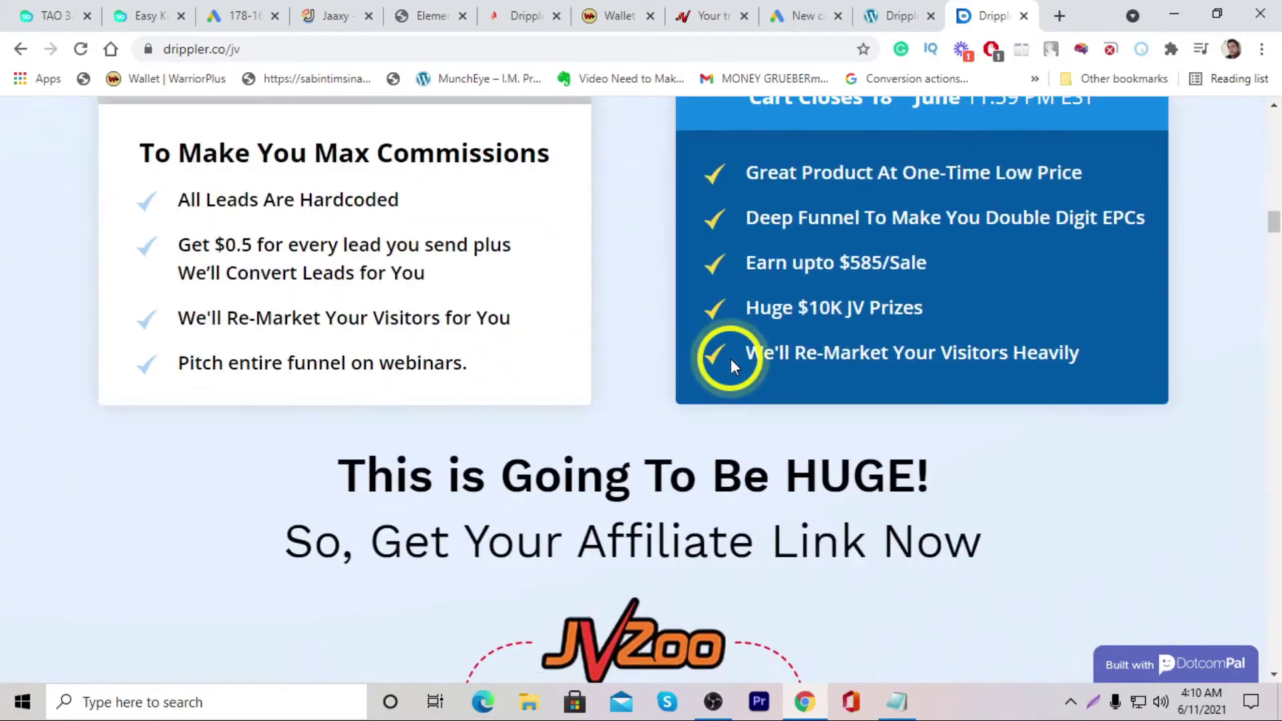
{"action": "scroll", "coordinate": [414, 371], "scroll_direction": "up", "scroll_amount": 3}
{"action": "scroll", "coordinate": [477, 376], "scroll_direction": "up", "scroll_amount": 20}
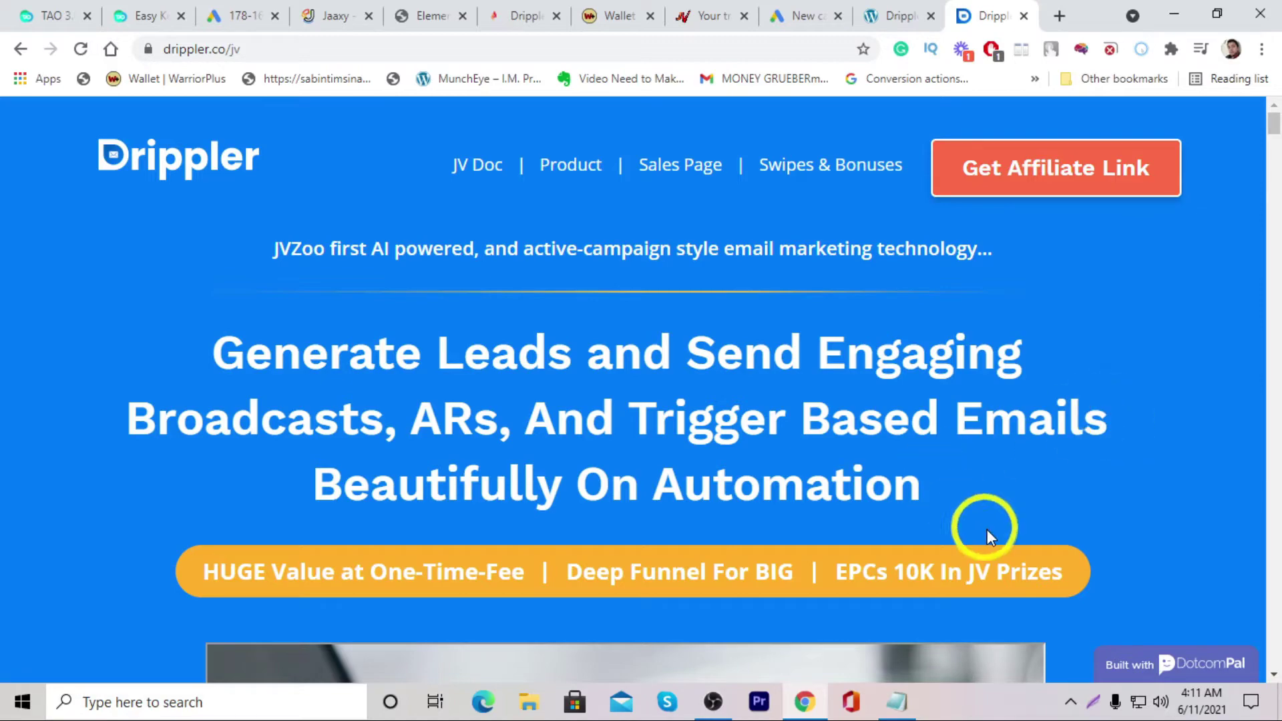
Examine the sections of the Drippler review landing page at getequinox.org/drippler.
{"action": "left_click", "coordinate": [520, 16]}
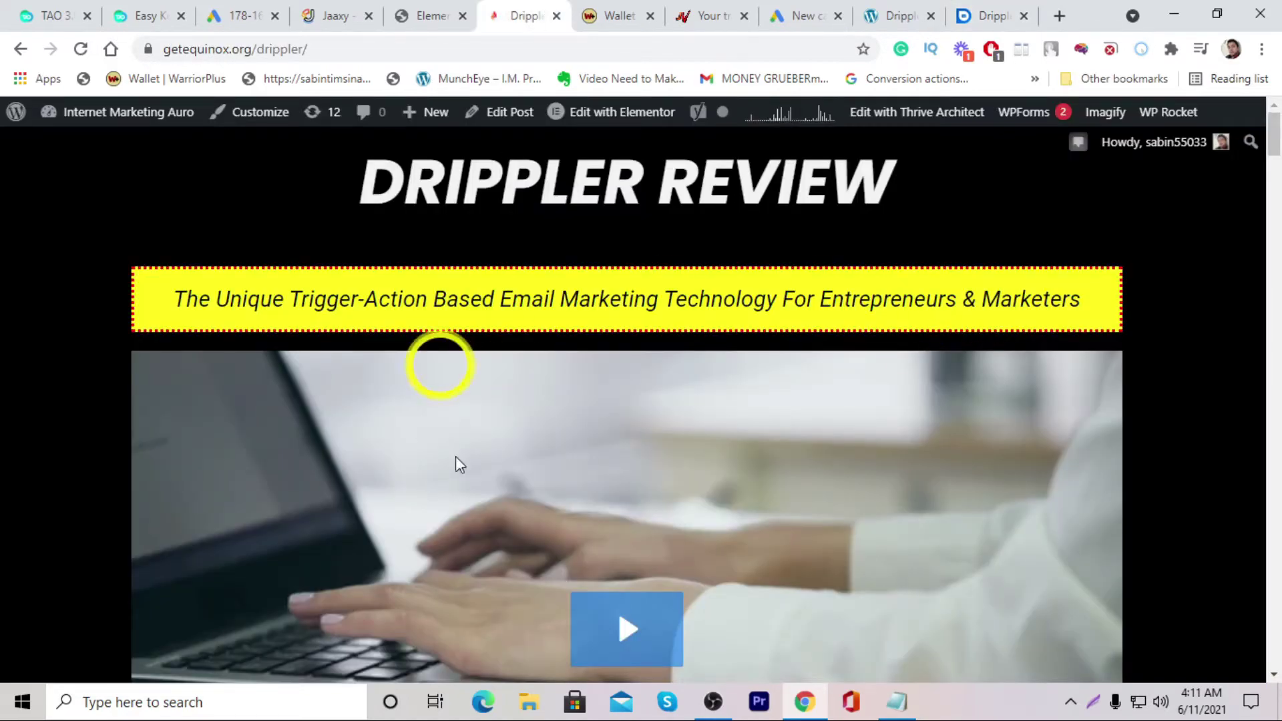
{"action": "scroll", "coordinate": [944, 243], "scroll_direction": "down", "scroll_amount": 14}
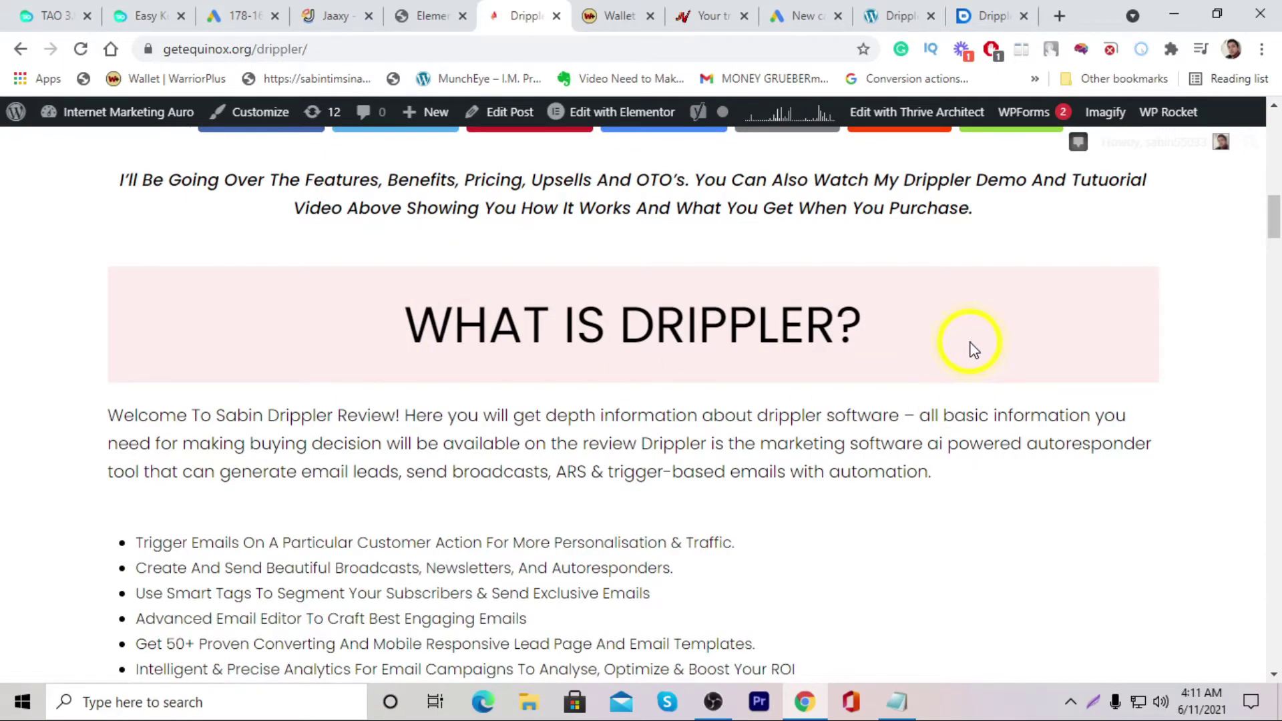
{"action": "scroll", "coordinate": [578, 287], "scroll_direction": "down", "scroll_amount": 20}
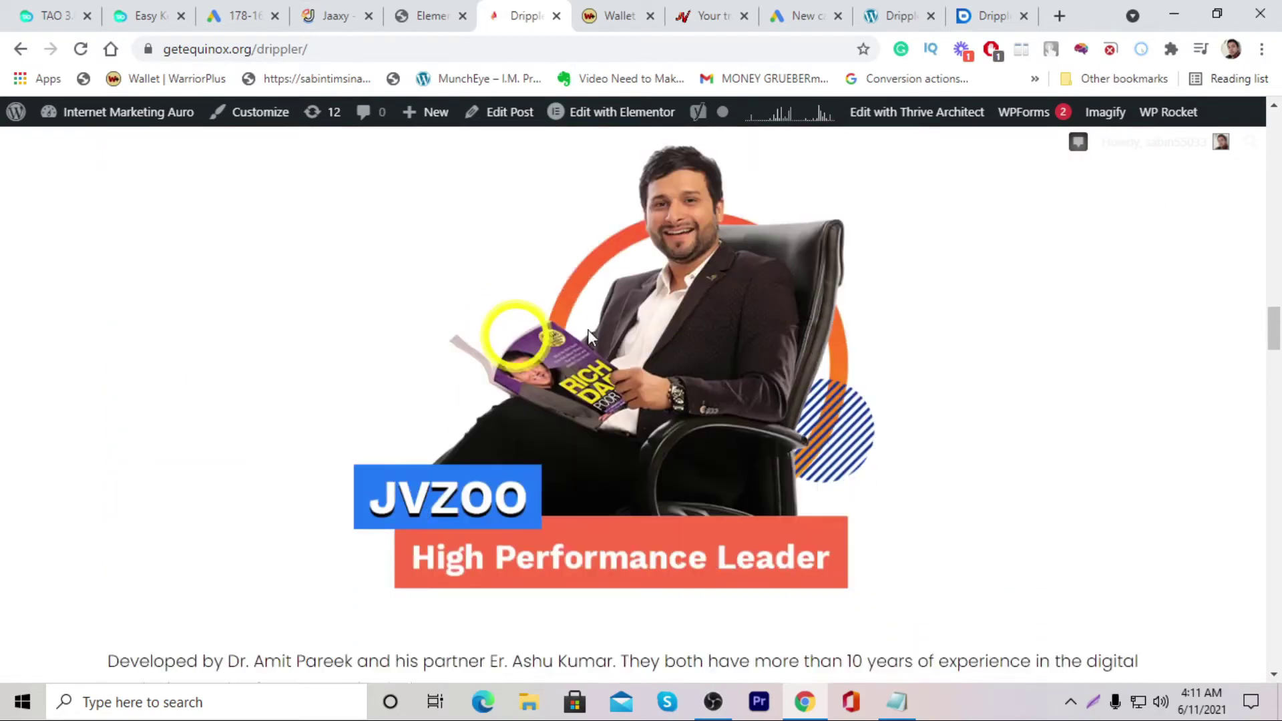
{"action": "scroll", "coordinate": [895, 329], "scroll_direction": "down", "scroll_amount": 17}
{"action": "scroll", "coordinate": [845, 414], "scroll_direction": "up", "scroll_amount": 16}
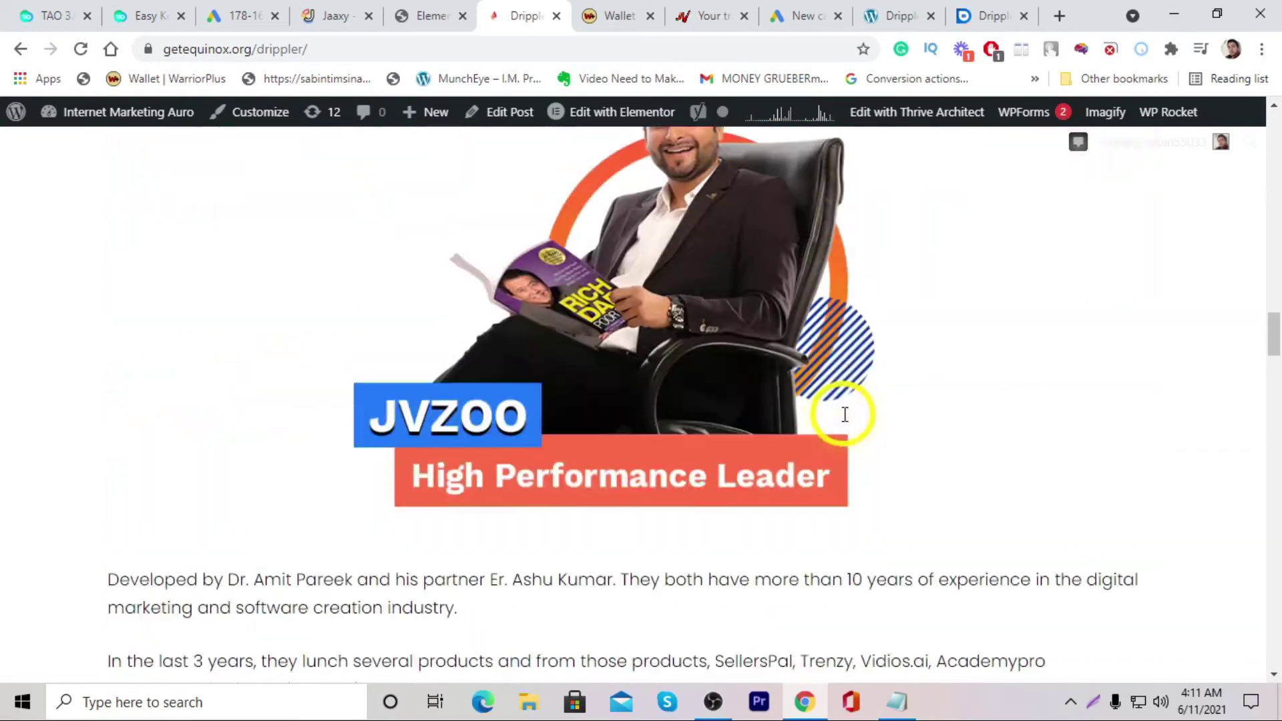
Read the Drippler review page from its headline and video through the product description, key benefits, creator and target-buyer sections.
{"action": "scroll", "coordinate": [845, 415], "scroll_direction": "up", "scroll_amount": 20}
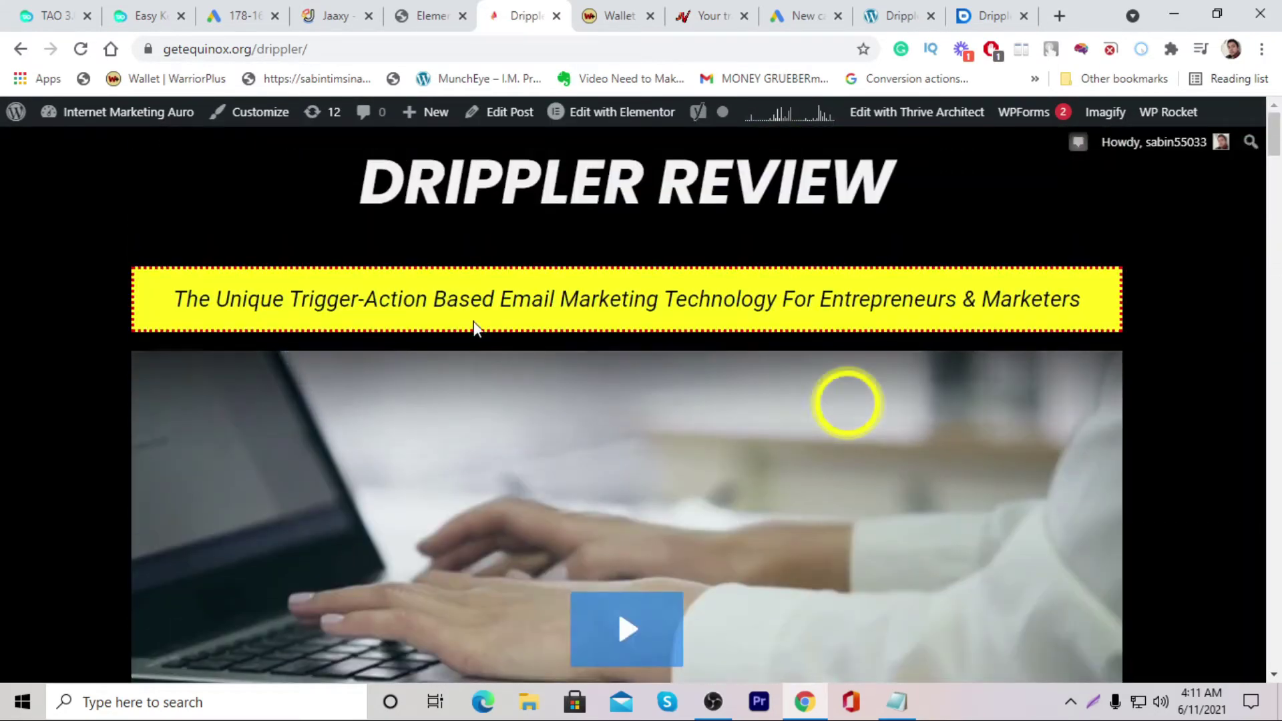
{"action": "scroll", "coordinate": [668, 280], "scroll_direction": "down", "scroll_amount": 4}
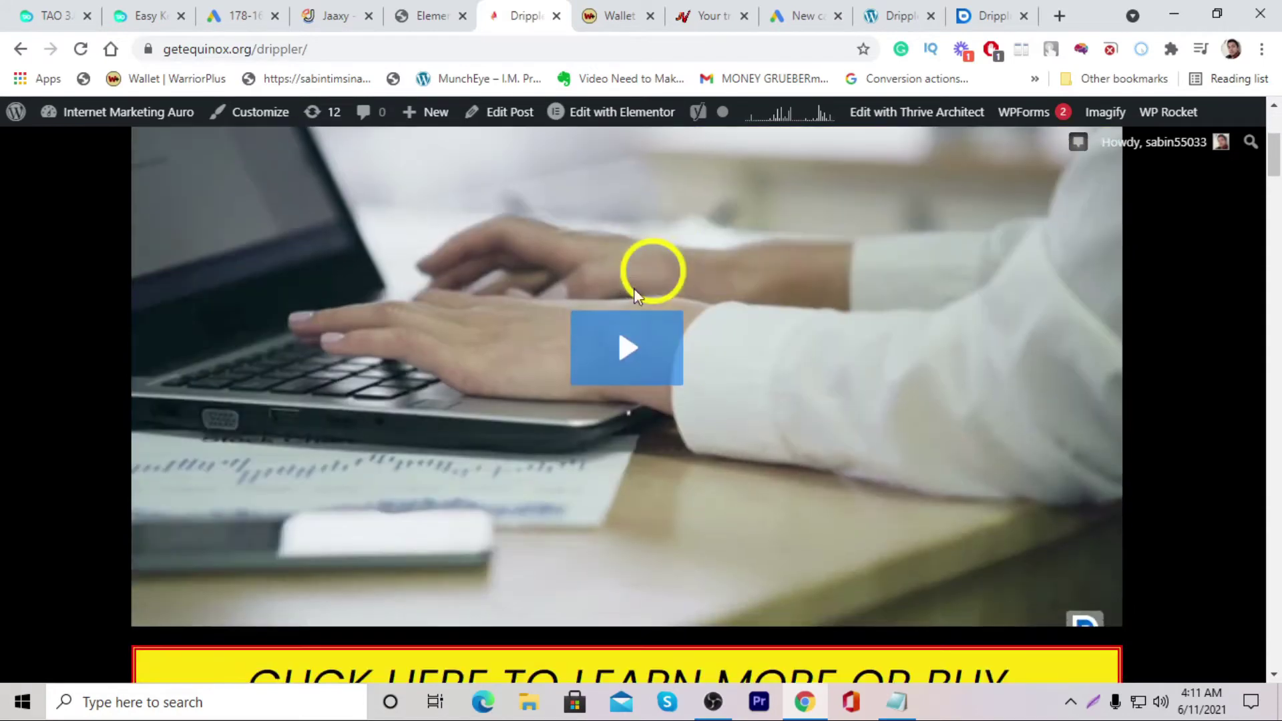
{"action": "scroll", "coordinate": [636, 294], "scroll_direction": "down", "scroll_amount": 8}
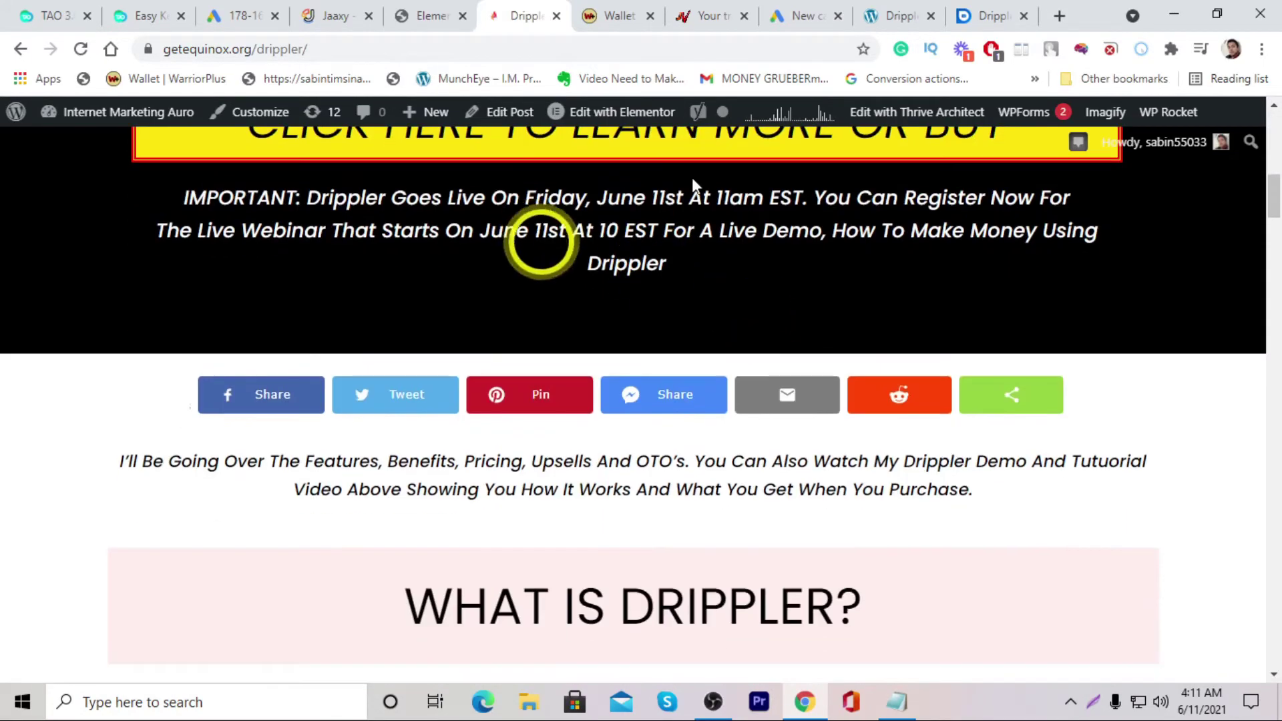
{"action": "scroll", "coordinate": [568, 260], "scroll_direction": "up", "scroll_amount": 3}
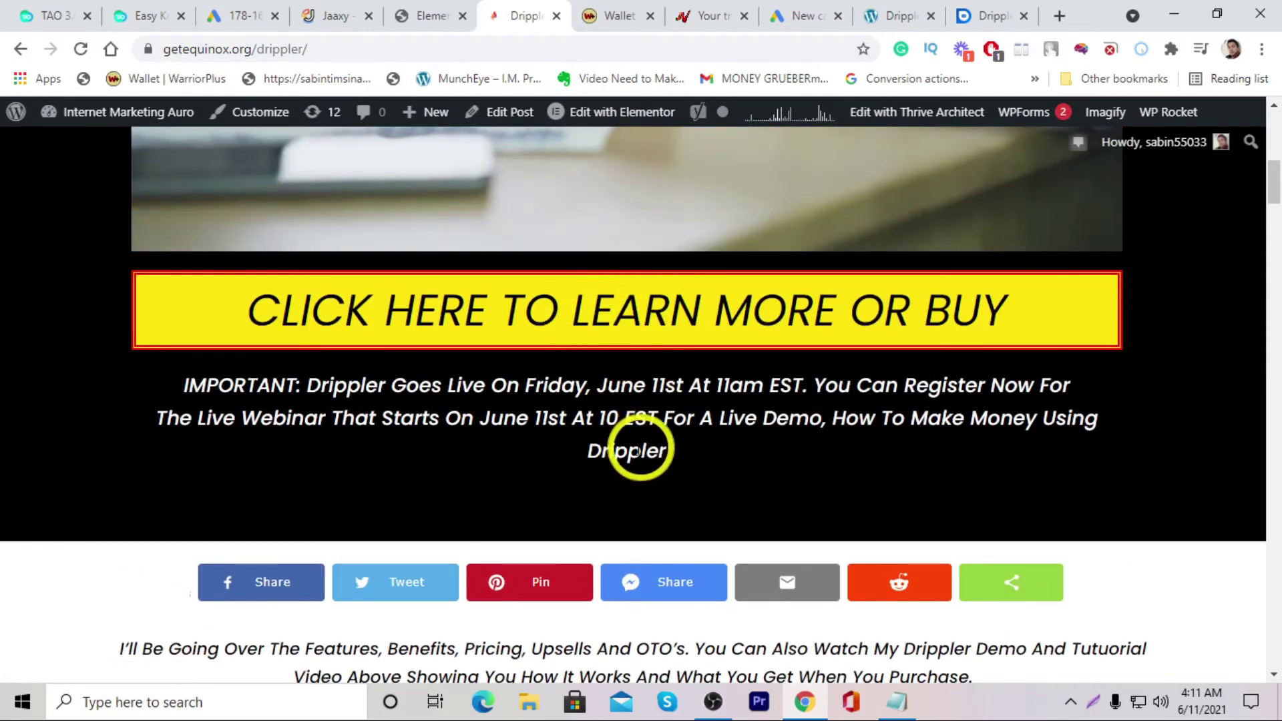
{"action": "scroll", "coordinate": [628, 441], "scroll_direction": "down", "scroll_amount": 7}
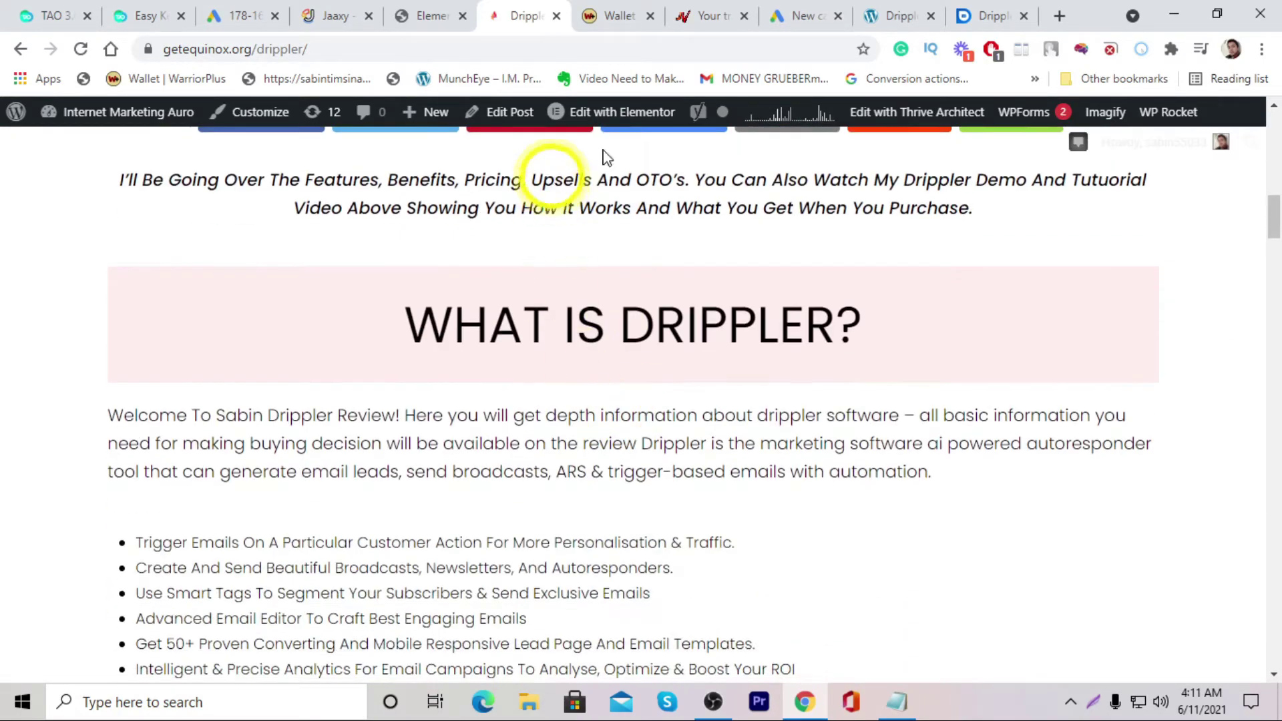
{"action": "scroll", "coordinate": [672, 286], "scroll_direction": "down", "scroll_amount": 5}
{"action": "scroll", "coordinate": [529, 335], "scroll_direction": "up", "scroll_amount": 3}
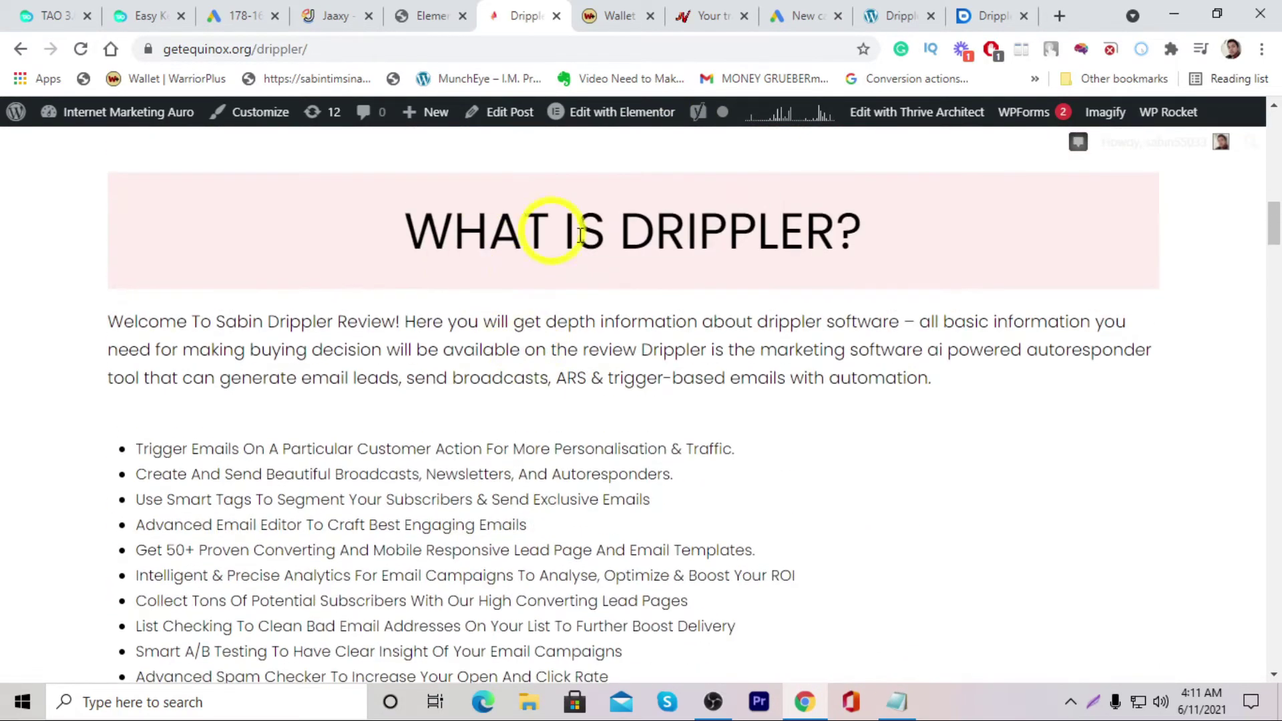
{"action": "scroll", "coordinate": [550, 229], "scroll_direction": "down", "scroll_amount": 3}
{"action": "scroll", "coordinate": [432, 257], "scroll_direction": "down", "scroll_amount": 8}
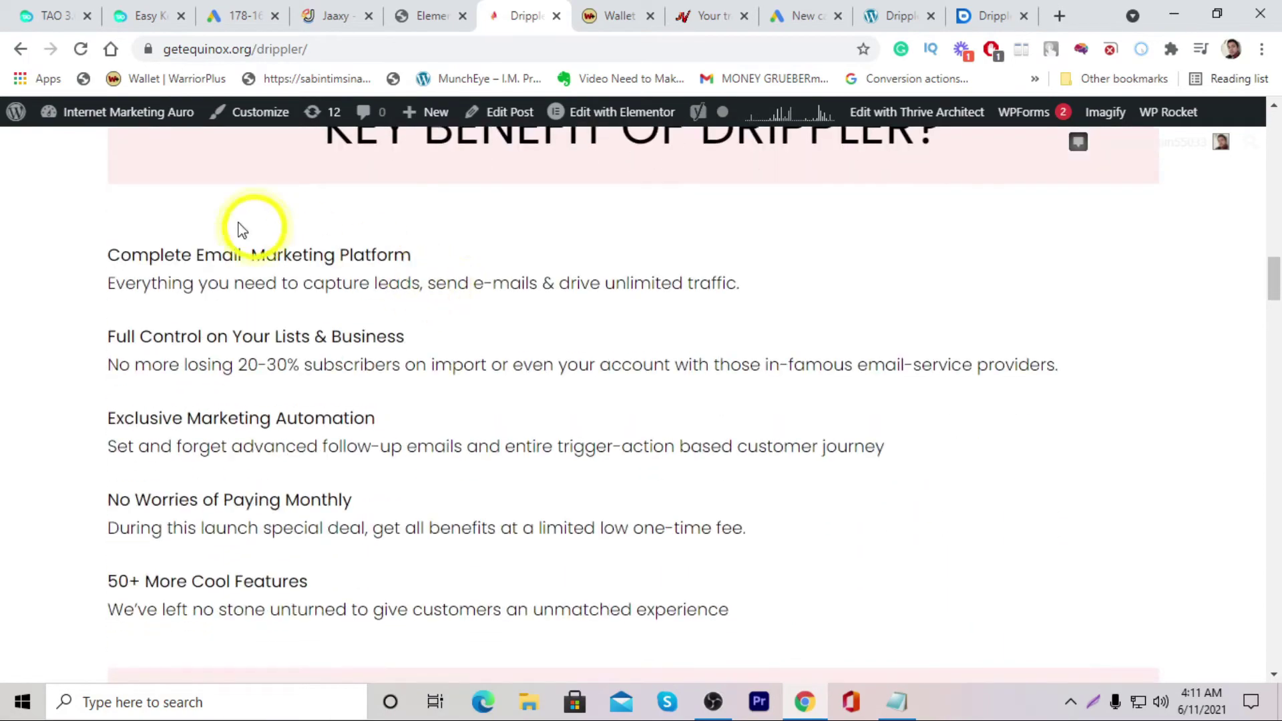
{"action": "scroll", "coordinate": [347, 254], "scroll_direction": "down", "scroll_amount": 12}
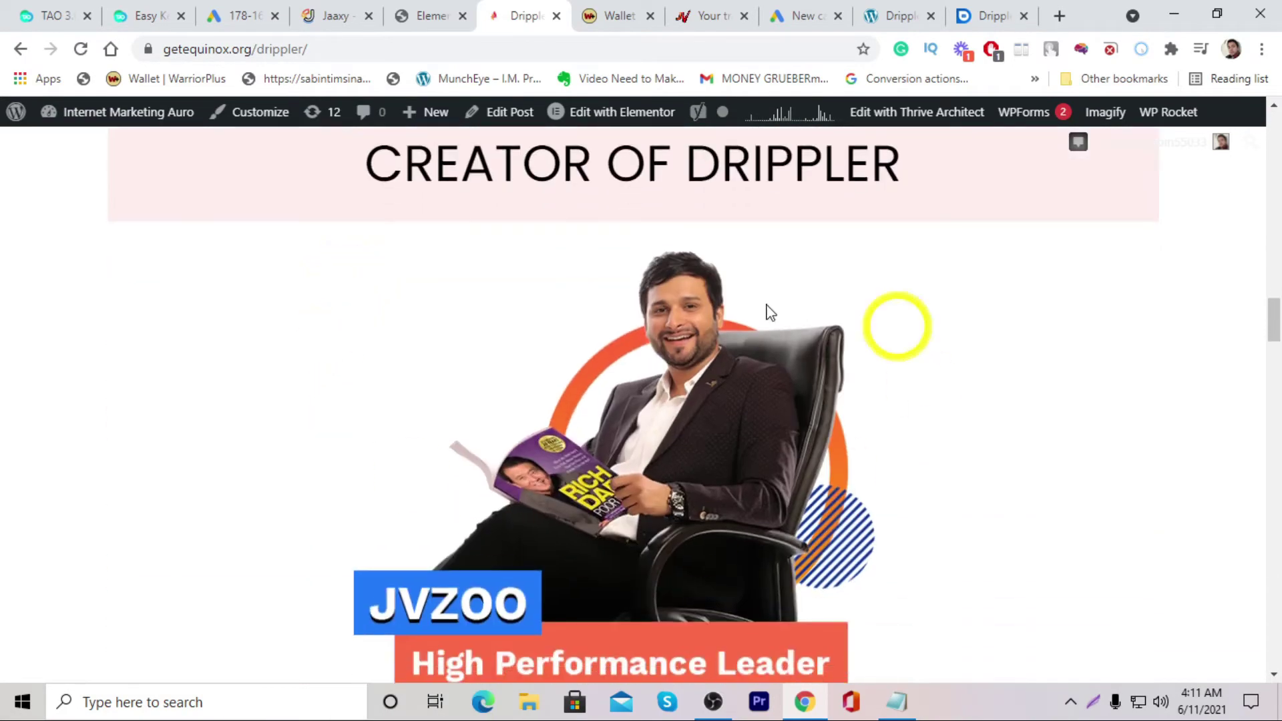
{"action": "scroll", "coordinate": [838, 310], "scroll_direction": "down", "scroll_amount": 8}
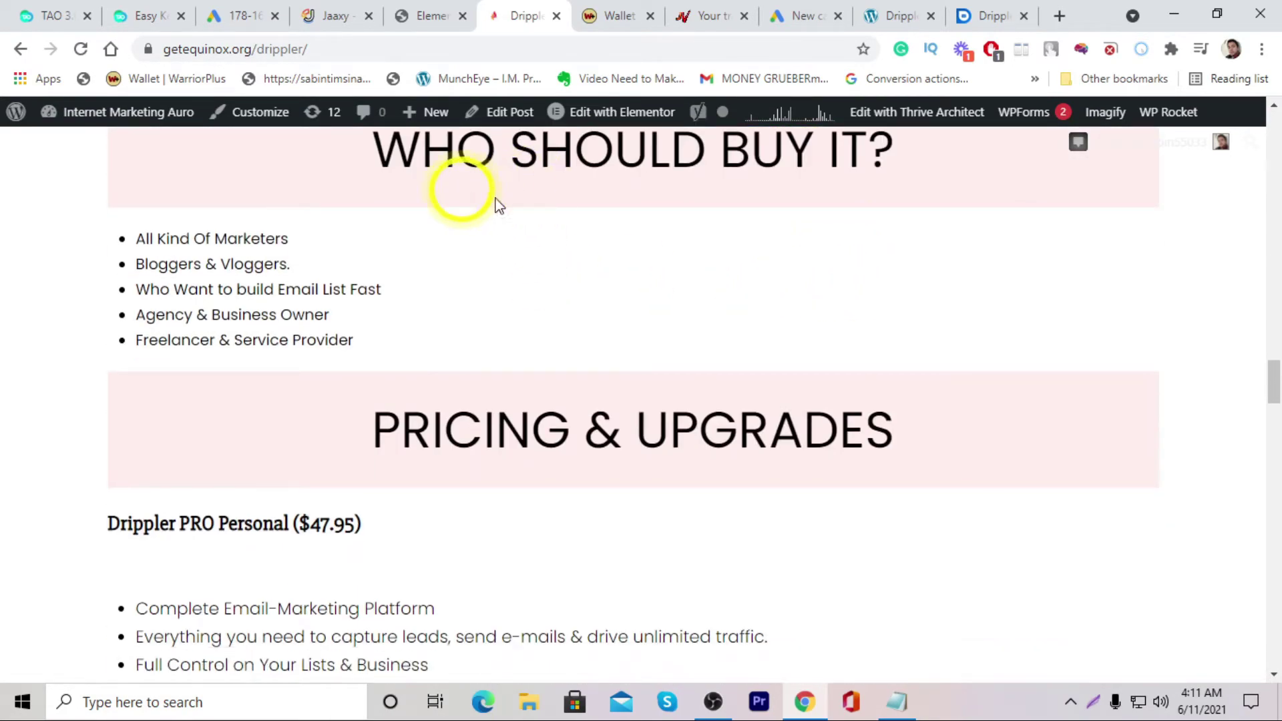
Examine the review page's pricing and upgrade options, the Drippler bonus list and the closing note about claiming the bonuses.
{"action": "scroll", "coordinate": [748, 294], "scroll_direction": "down", "scroll_amount": 3}
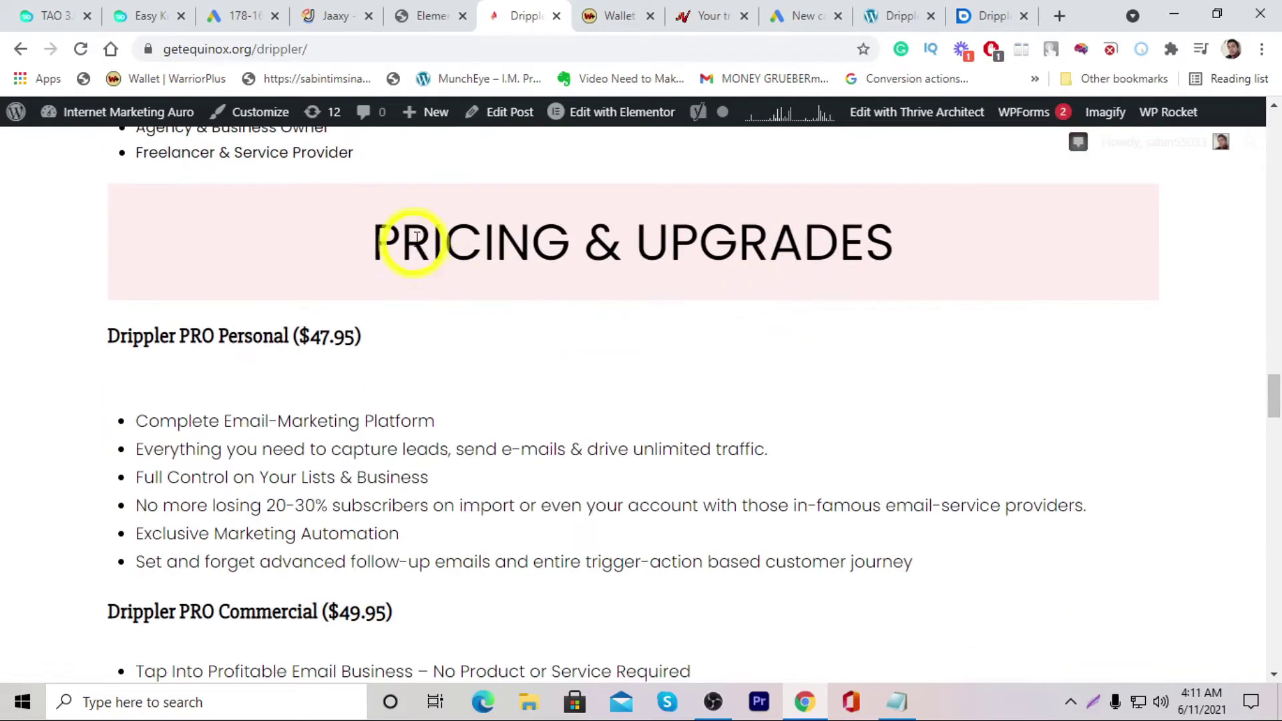
{"action": "scroll", "coordinate": [793, 311], "scroll_direction": "down", "scroll_amount": 14}
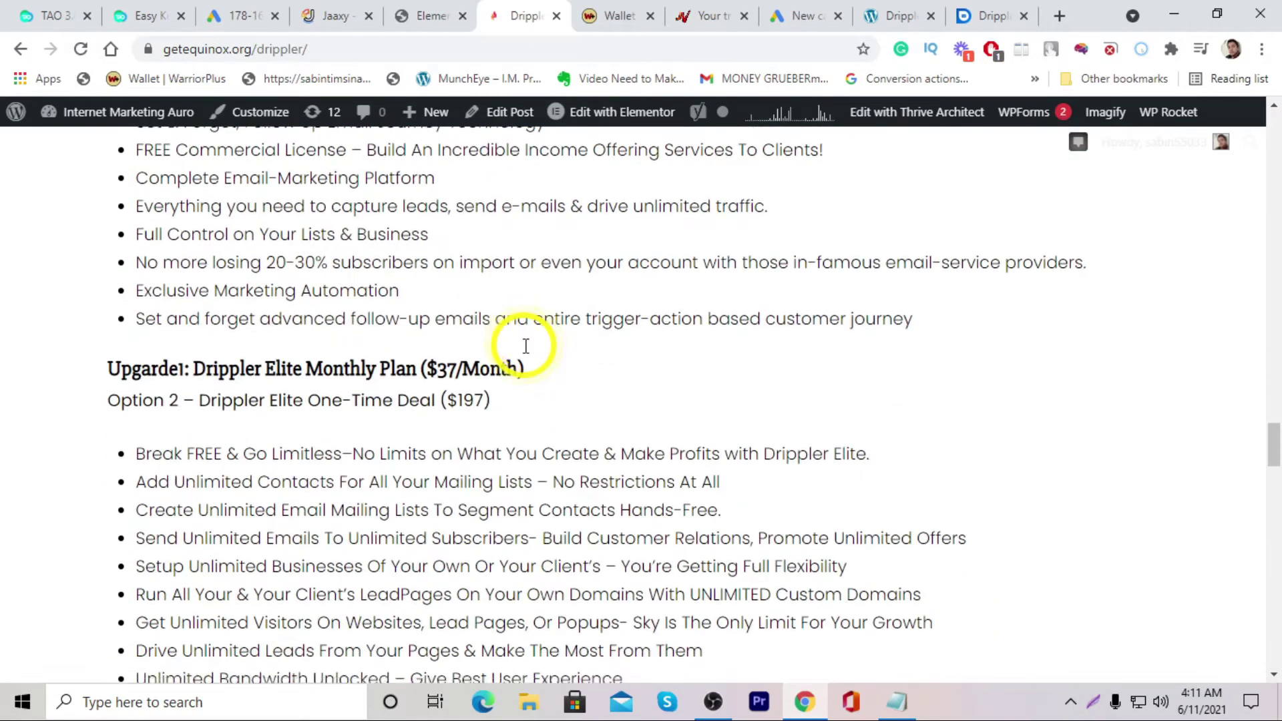
{"action": "scroll", "coordinate": [526, 347], "scroll_direction": "down", "scroll_amount": 15}
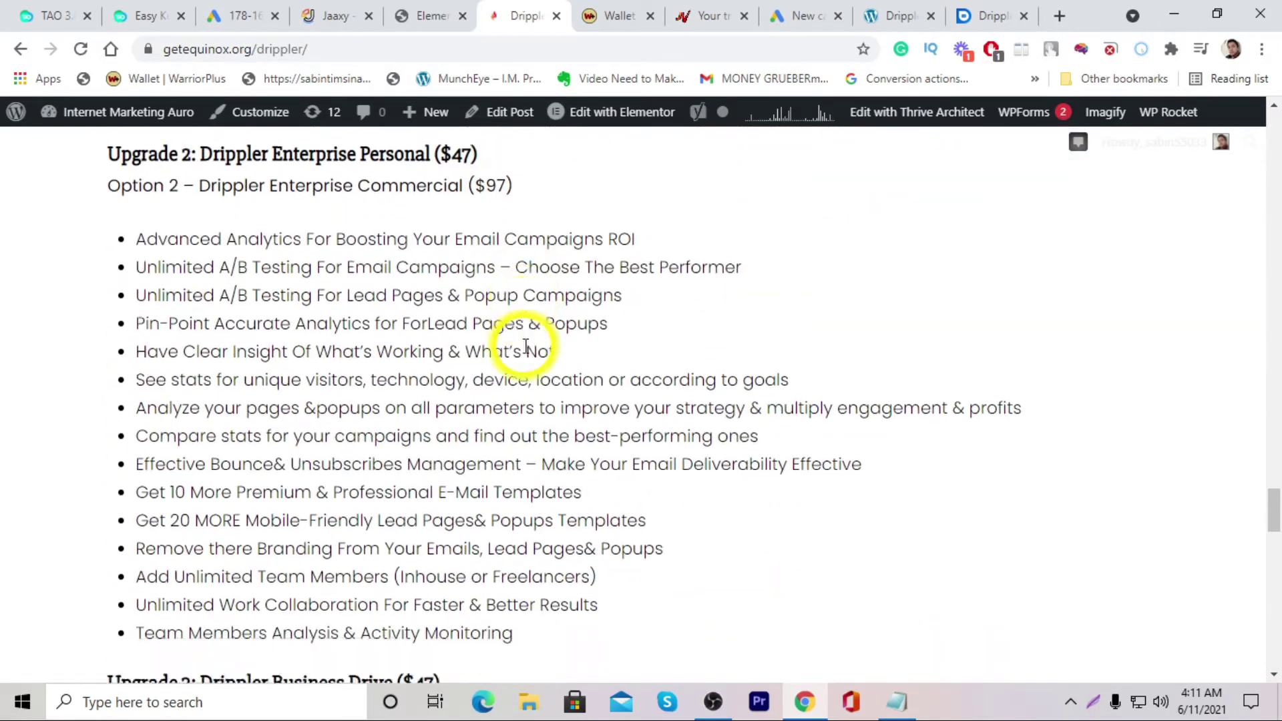
{"action": "scroll", "coordinate": [566, 328], "scroll_direction": "down", "scroll_amount": 13}
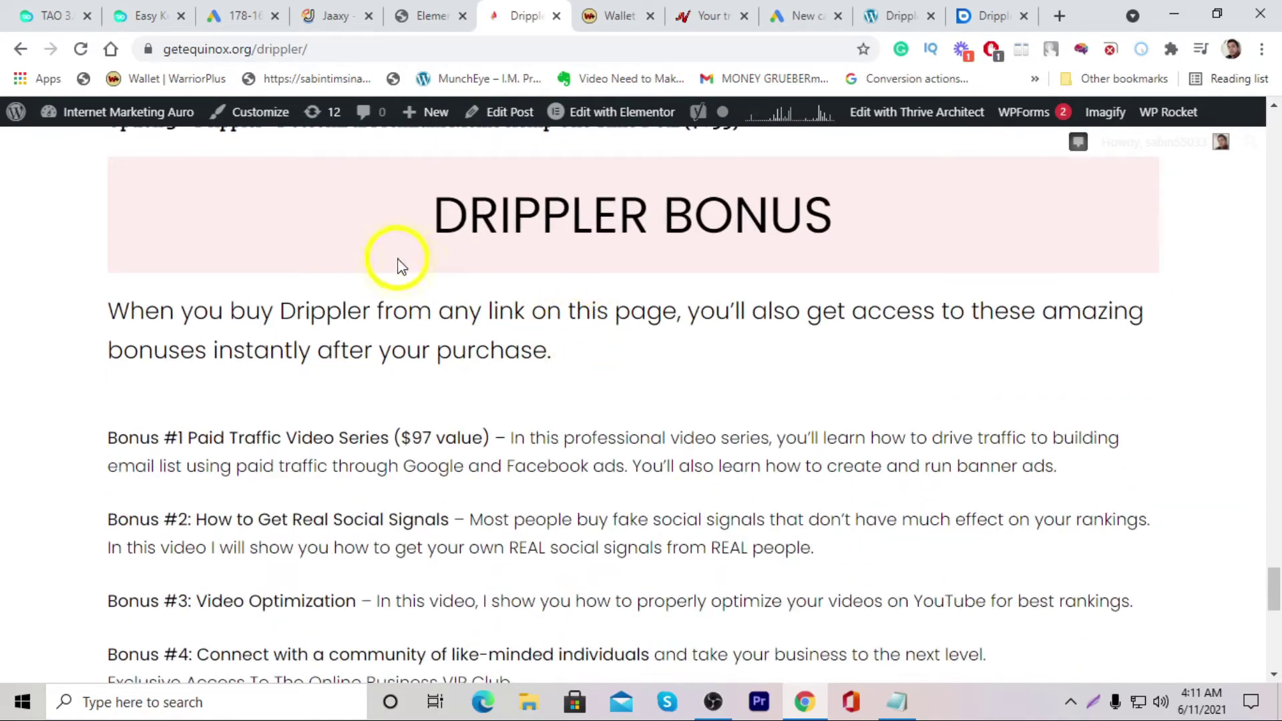
{"action": "scroll", "coordinate": [752, 249], "scroll_direction": "down", "scroll_amount": 12}
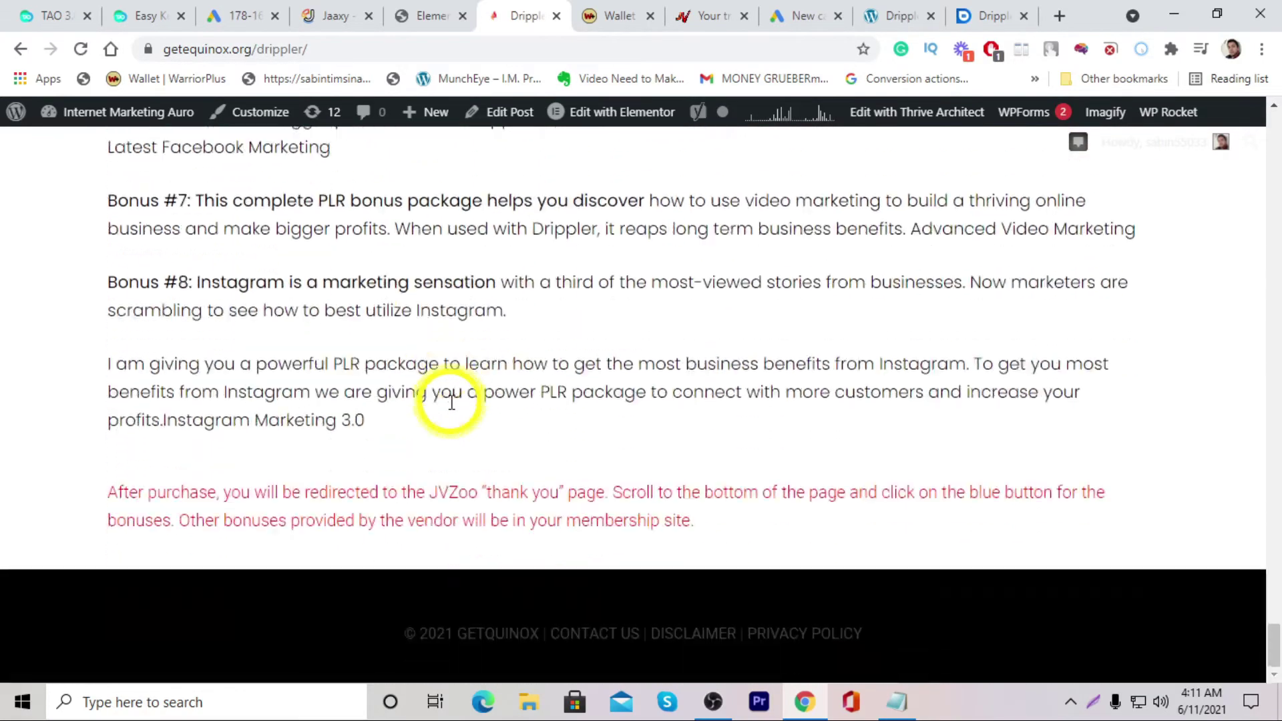
{"action": "scroll", "coordinate": [508, 472], "scroll_direction": "up", "scroll_amount": 3}
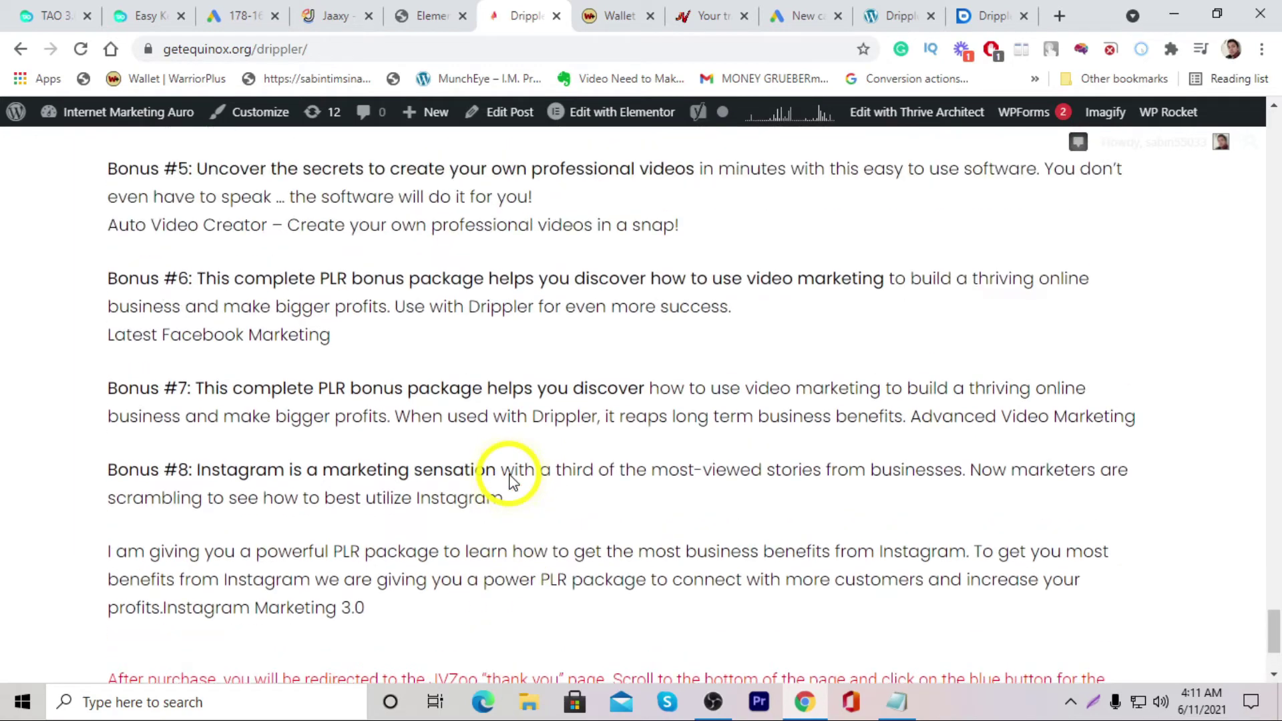
{"action": "scroll", "coordinate": [547, 368], "scroll_direction": "down", "scroll_amount": 3}
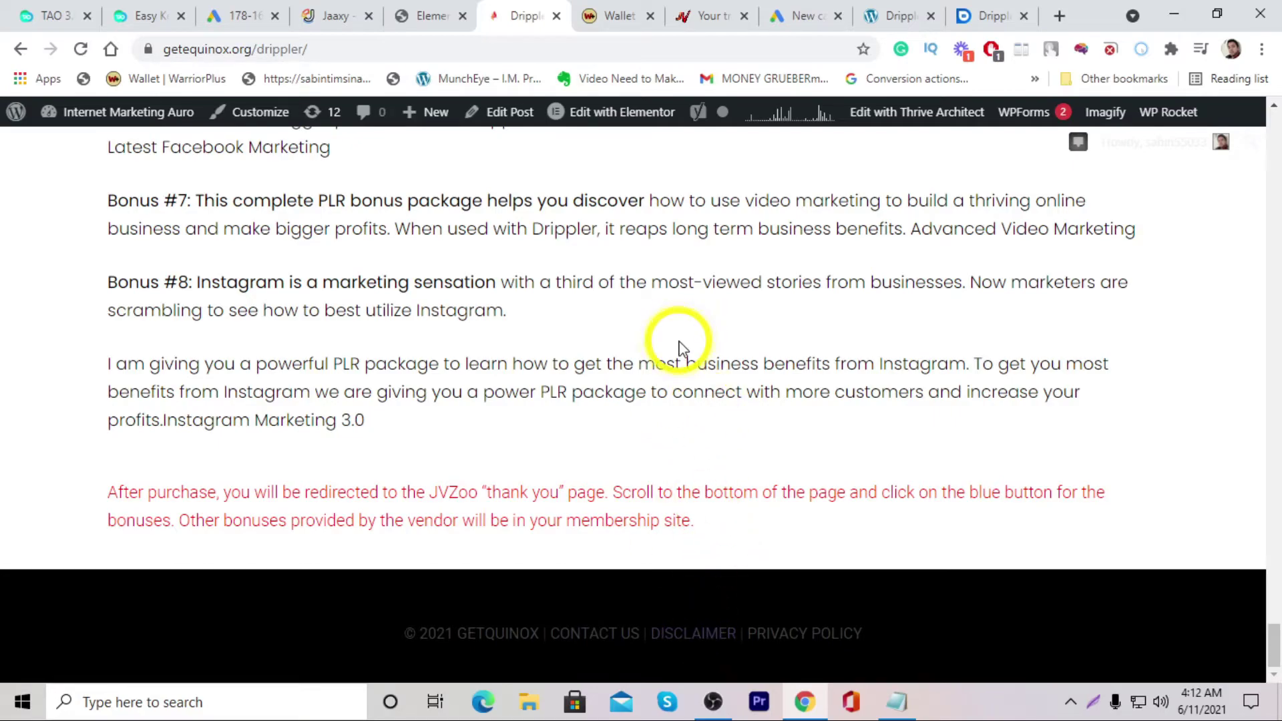
Go back over the review page from the bonuses to its learn-more-or-buy call to action and main headline.
{"action": "scroll", "coordinate": [681, 347], "scroll_direction": "up", "scroll_amount": 20}
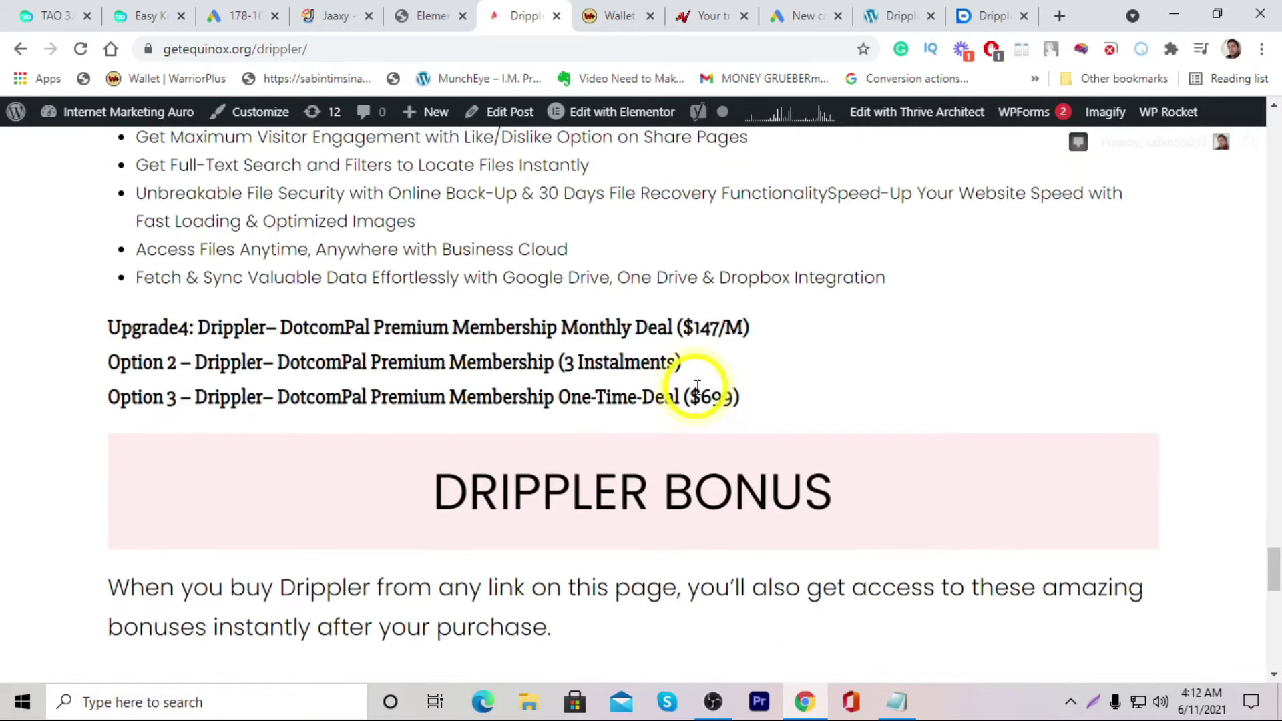
{"action": "scroll", "coordinate": [745, 372], "scroll_direction": "up", "scroll_amount": 20}
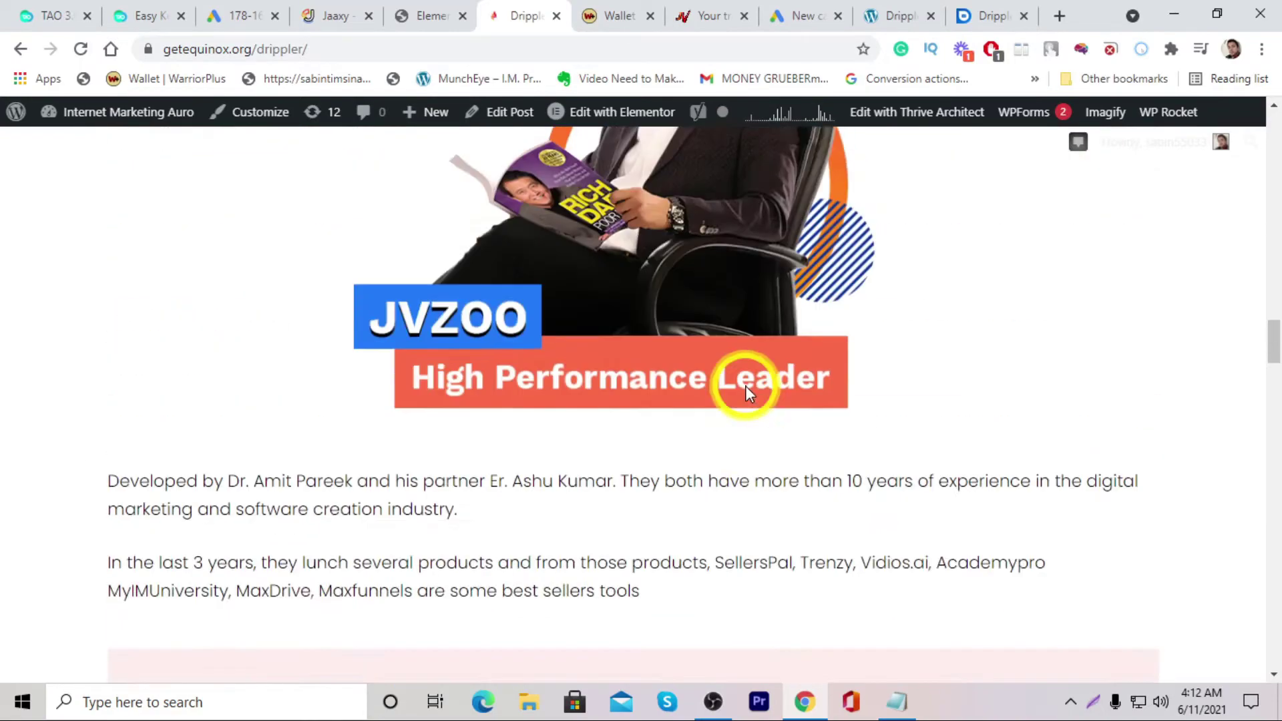
{"action": "scroll", "coordinate": [747, 347], "scroll_direction": "up", "scroll_amount": 20}
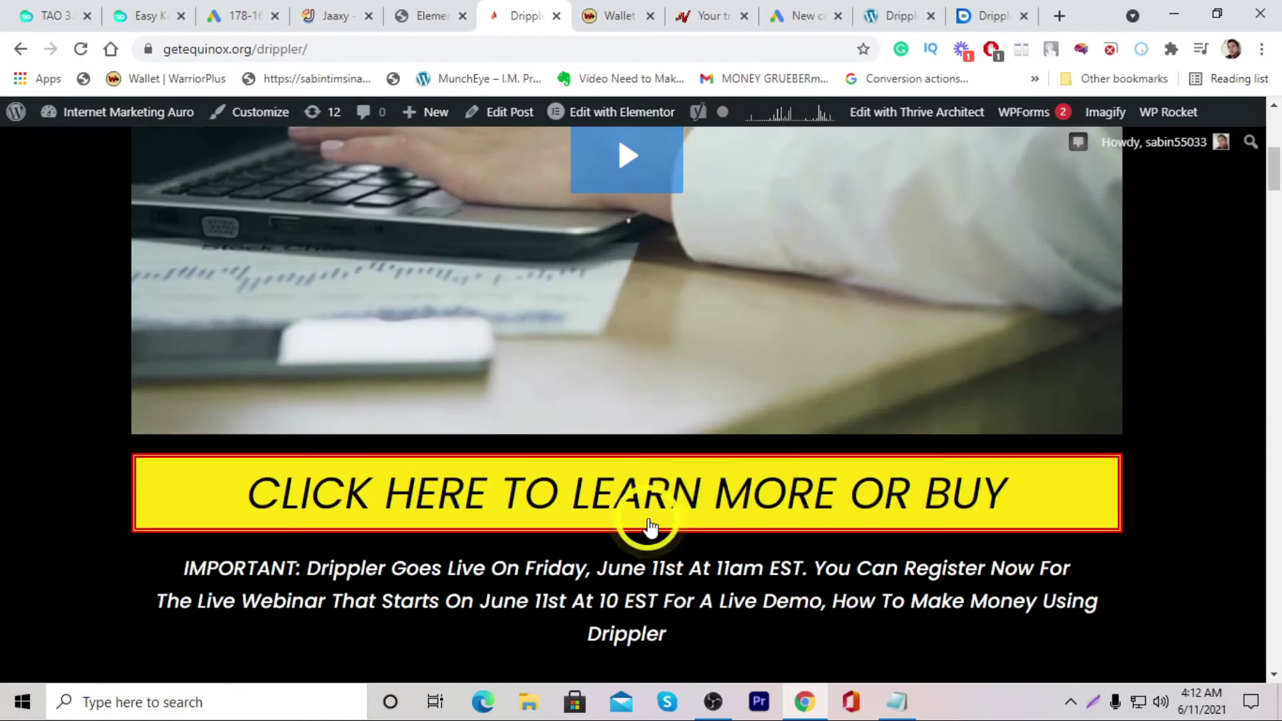
{"action": "scroll", "coordinate": [1135, 401], "scroll_direction": "up", "scroll_amount": 5}
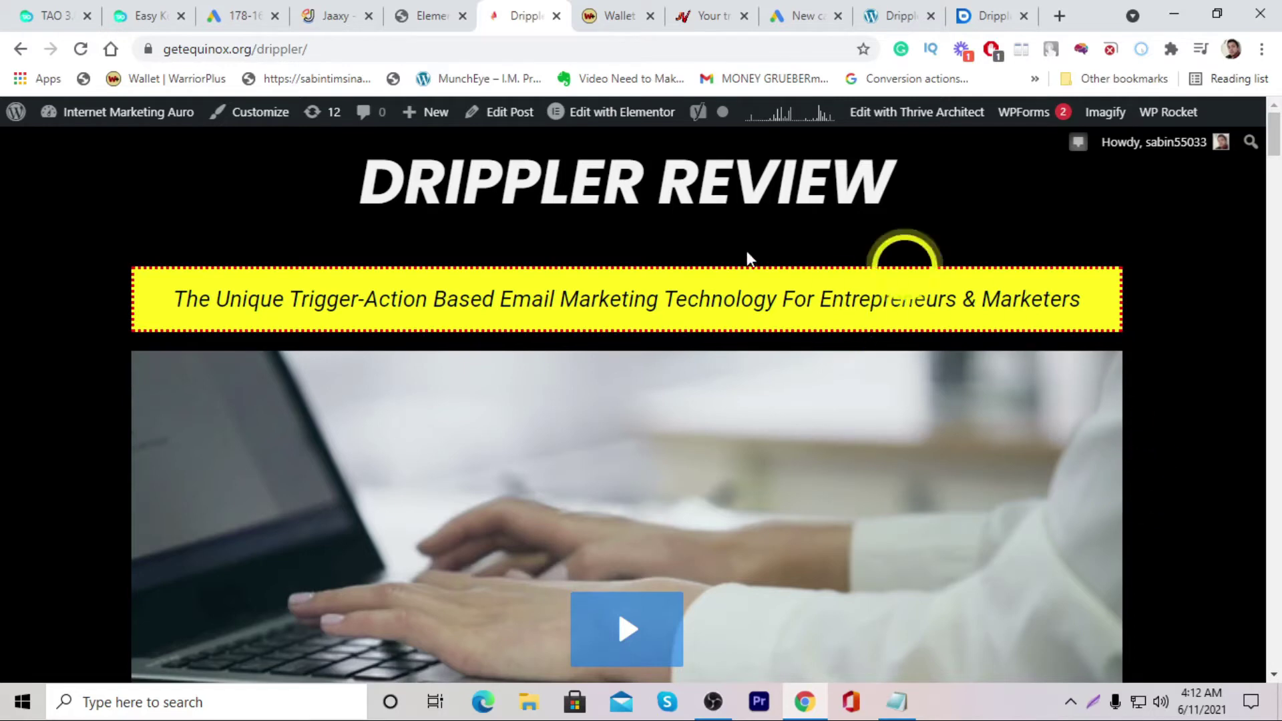
Start a Google Ads campaign with the Website traffic goal and the Search type, leaving the business website blank.
{"action": "left_click", "coordinate": [824, 12]}
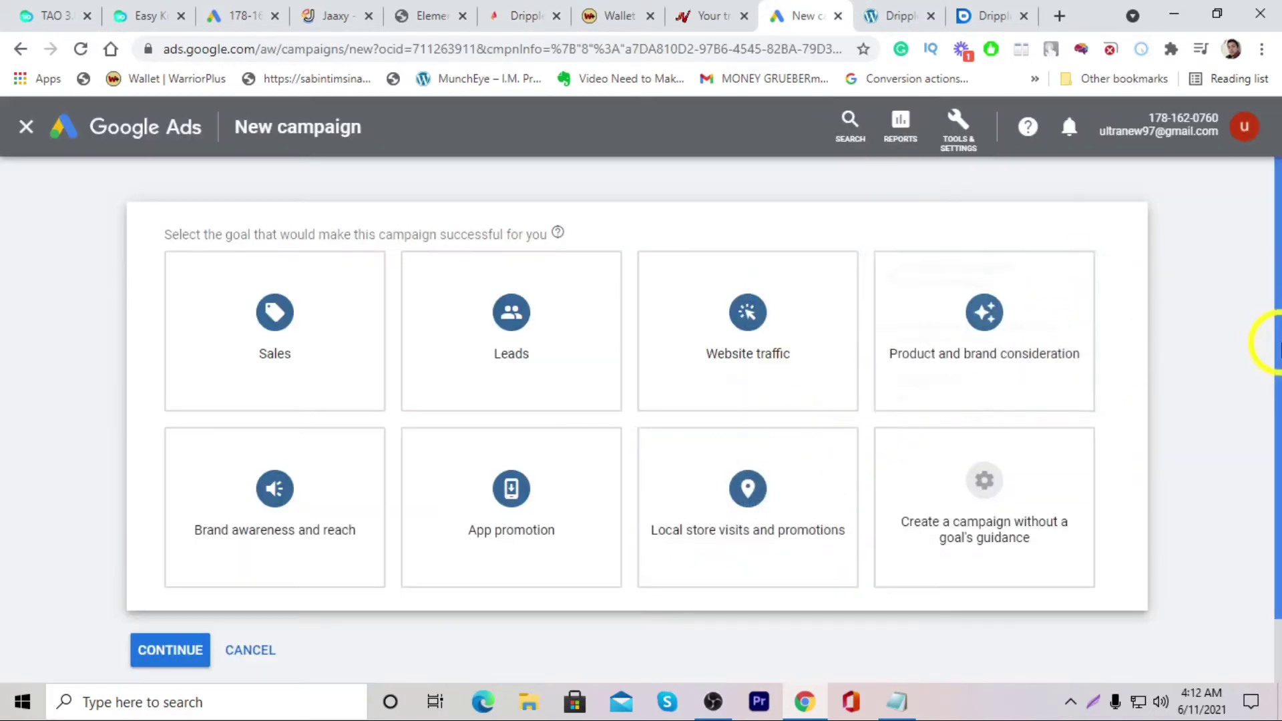
{"action": "left_click", "coordinate": [570, 10]}
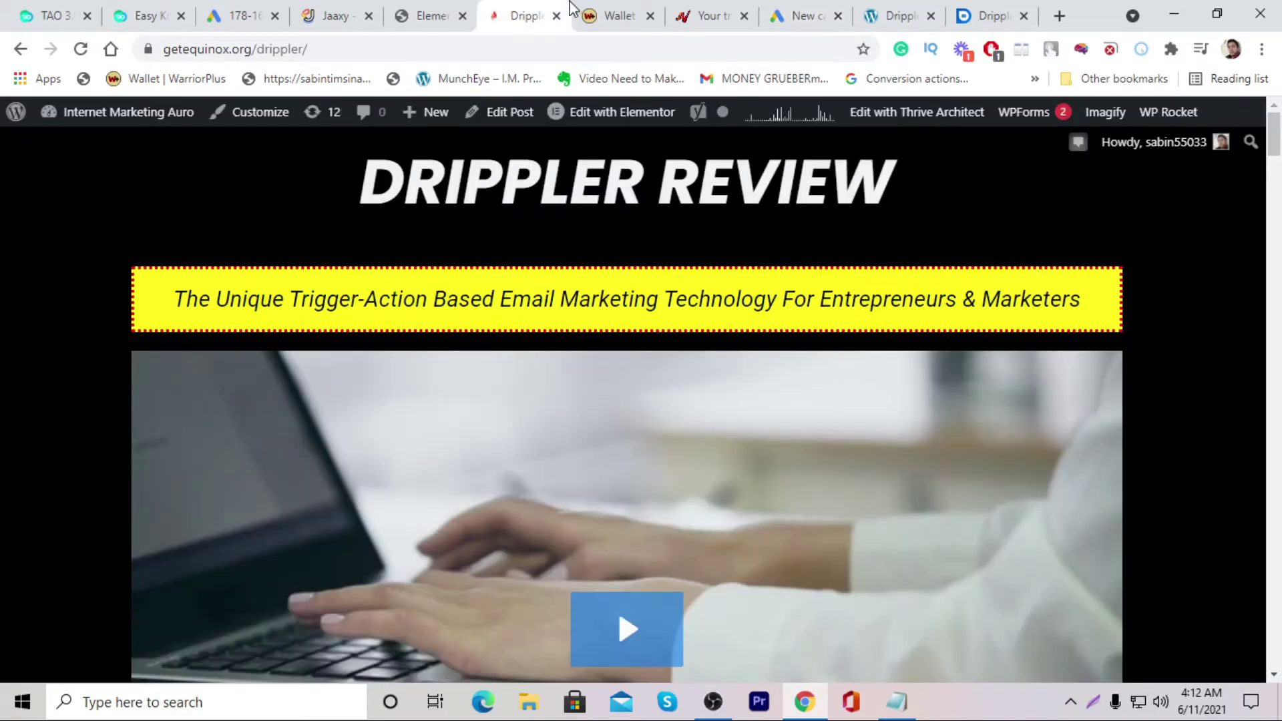
{"action": "left_click", "coordinate": [808, 16]}
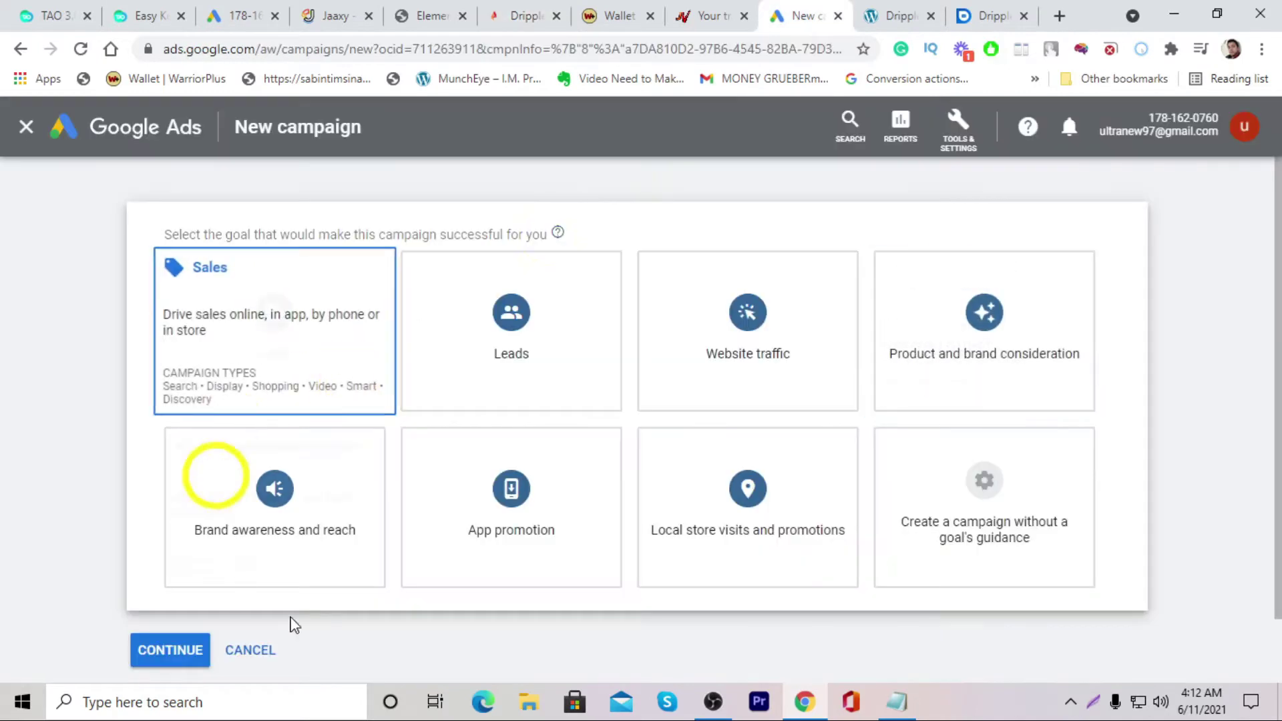
{"action": "left_click", "coordinate": [728, 364]}
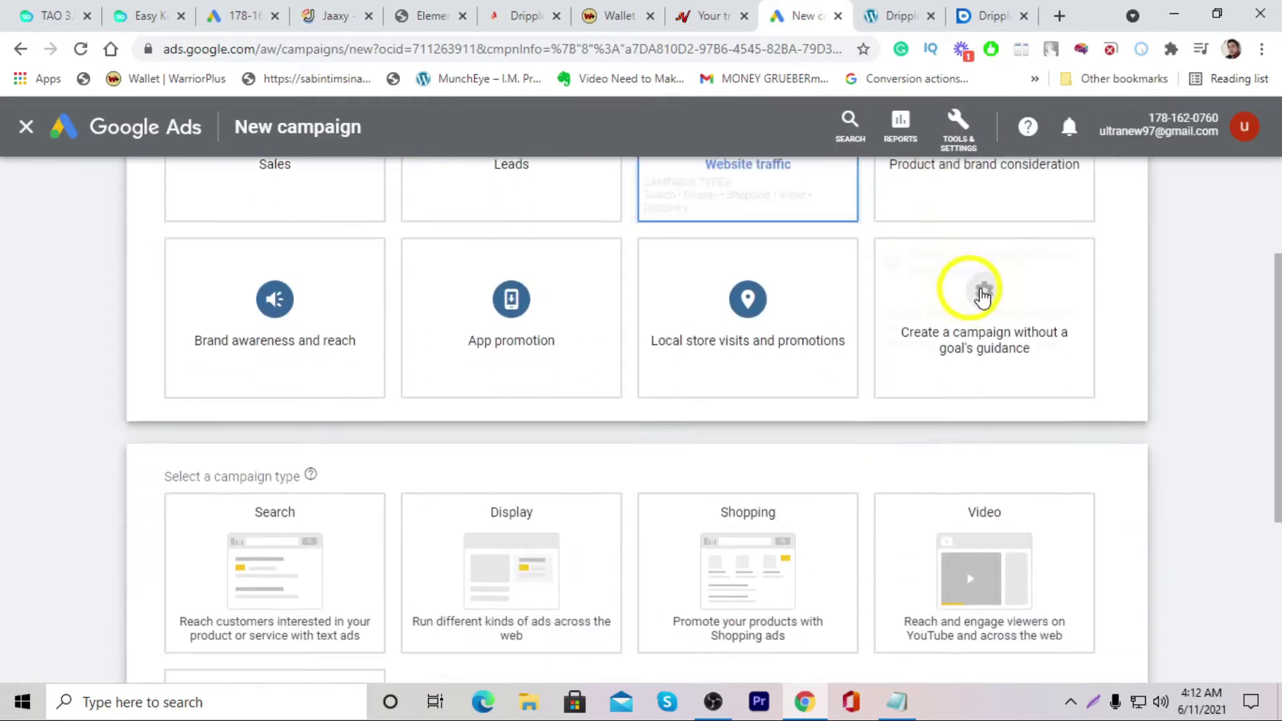
{"action": "left_click", "coordinate": [329, 320]}
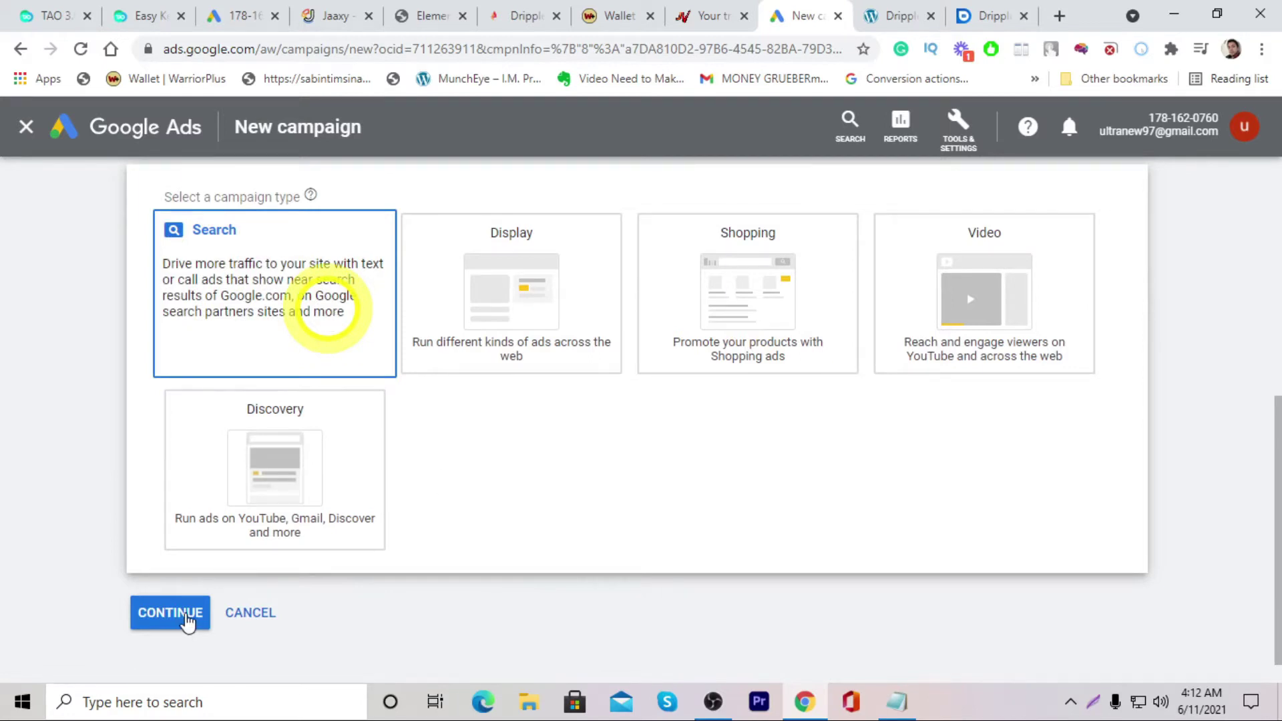
{"action": "left_click", "coordinate": [318, 504]}
{"action": "left_click", "coordinate": [327, 492]}
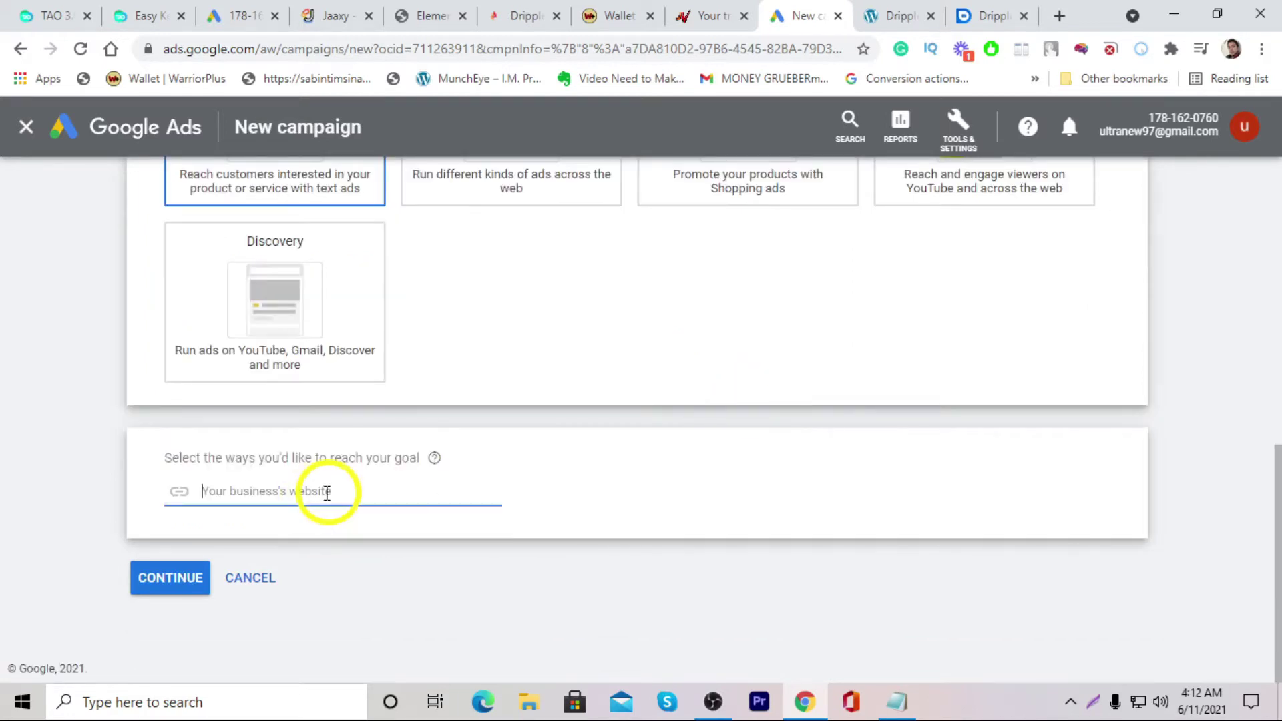
{"action": "left_click", "coordinate": [177, 587]}
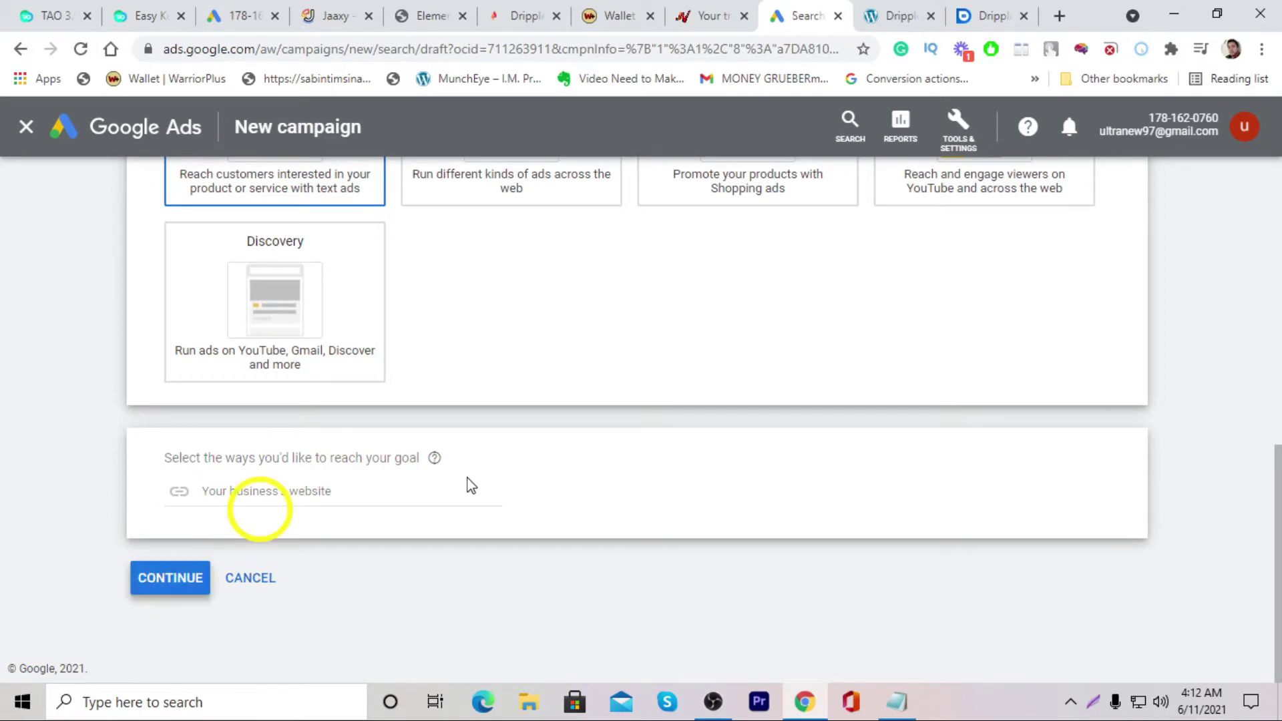
Check the campaign name in the general settings and exclude the Google Display Network from the campaign.
{"action": "scroll", "coordinate": [581, 292], "scroll_direction": "down", "scroll_amount": 3}
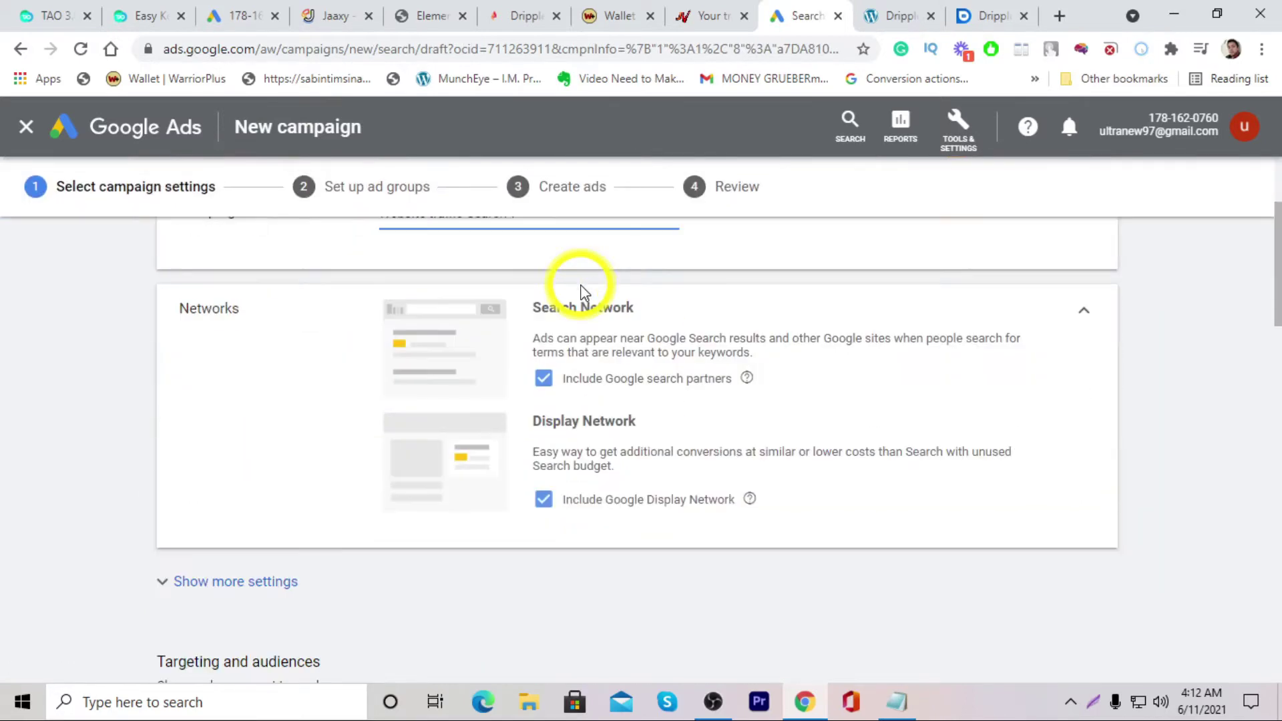
{"action": "scroll", "coordinate": [581, 292], "scroll_direction": "up", "scroll_amount": 3}
{"action": "left_click_drag", "start_coordinate": [524, 401], "coordinate": [346, 409]}
{"action": "left_click", "coordinate": [334, 413]}
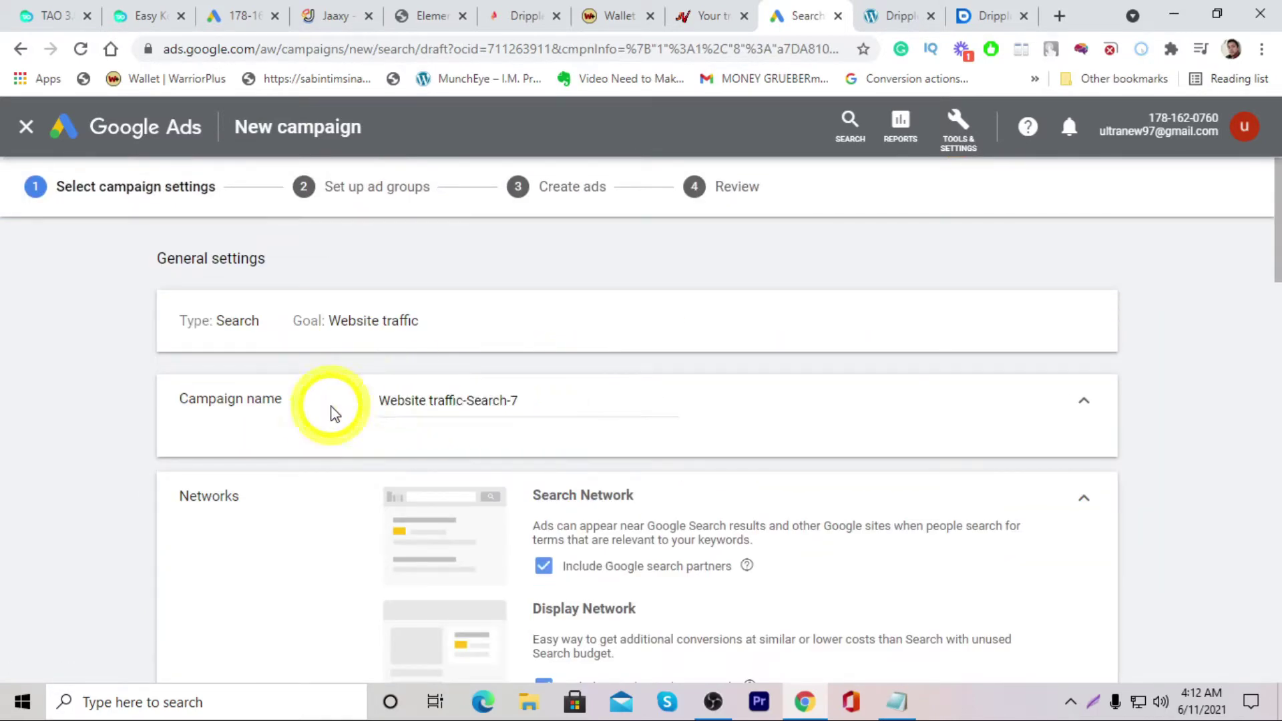
{"action": "scroll", "coordinate": [334, 413], "scroll_direction": "down", "scroll_amount": 3}
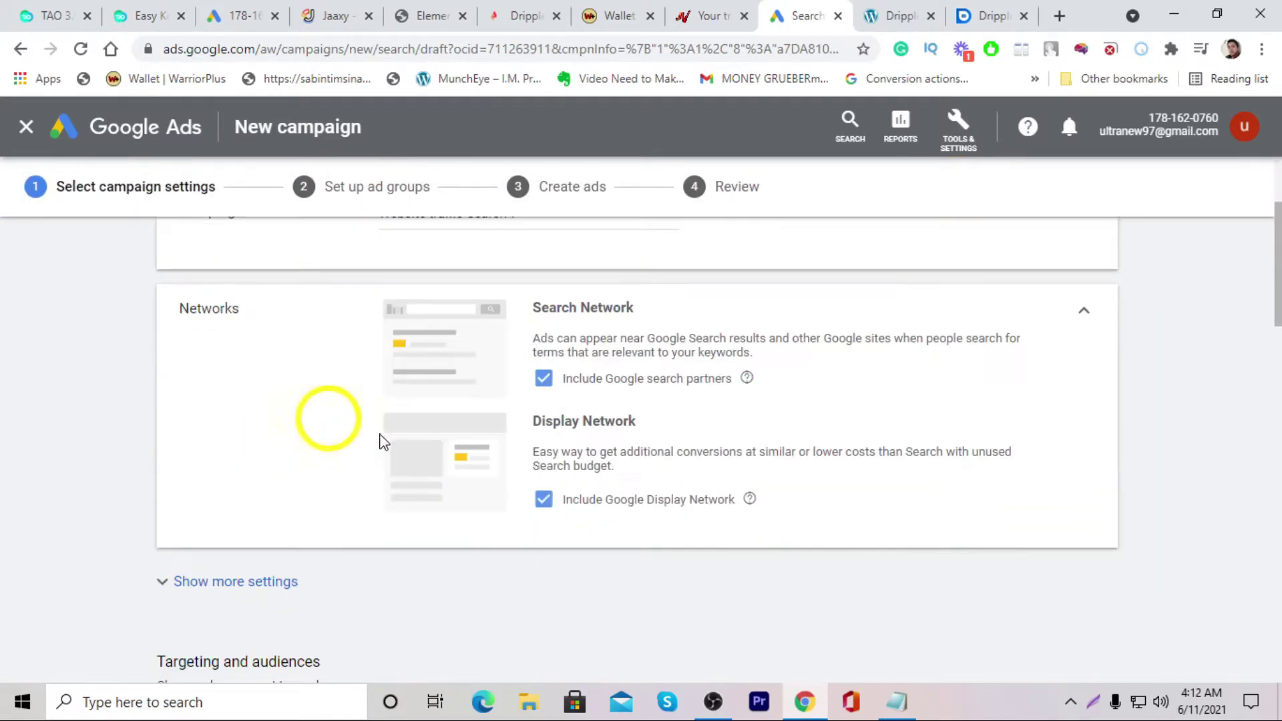
{"action": "left_click", "coordinate": [544, 506]}
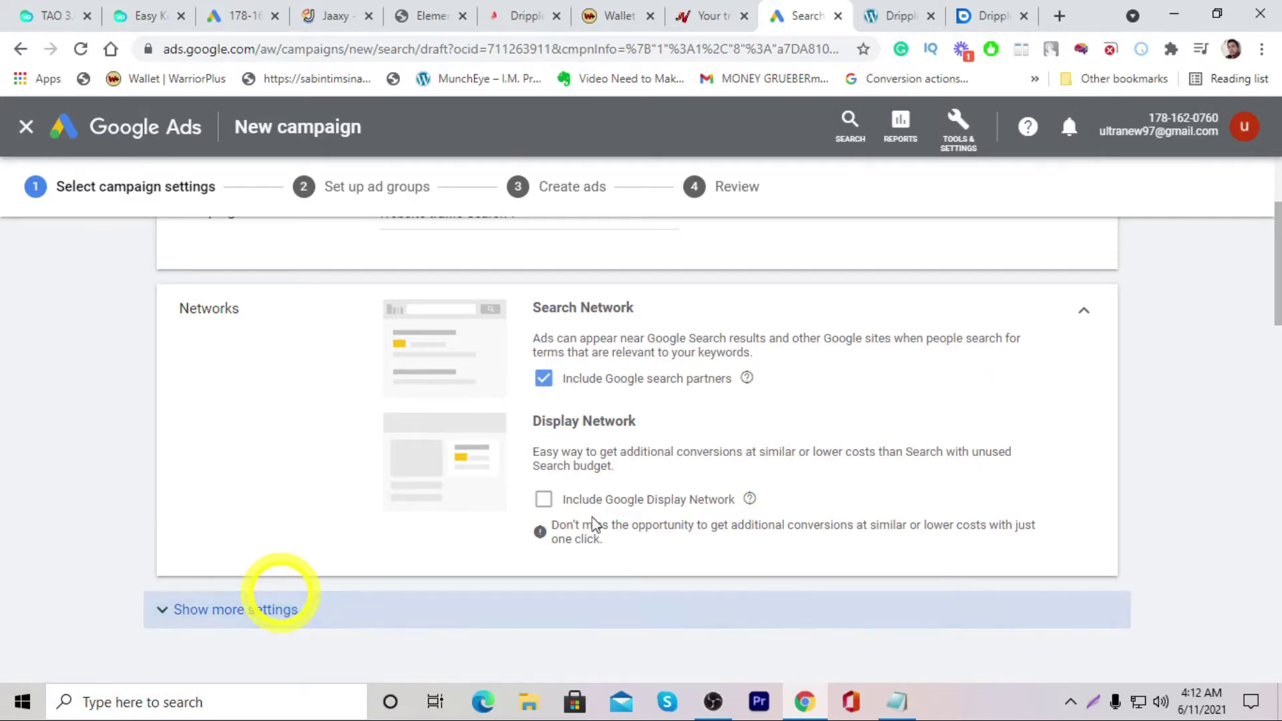
Expand the additional campaign settings to examine the dates, URL options, Dynamic Search Ads and ad schedule, and collapse them again.
{"action": "left_click", "coordinate": [281, 604]}
{"action": "scroll", "coordinate": [944, 358], "scroll_direction": "down", "scroll_amount": 5}
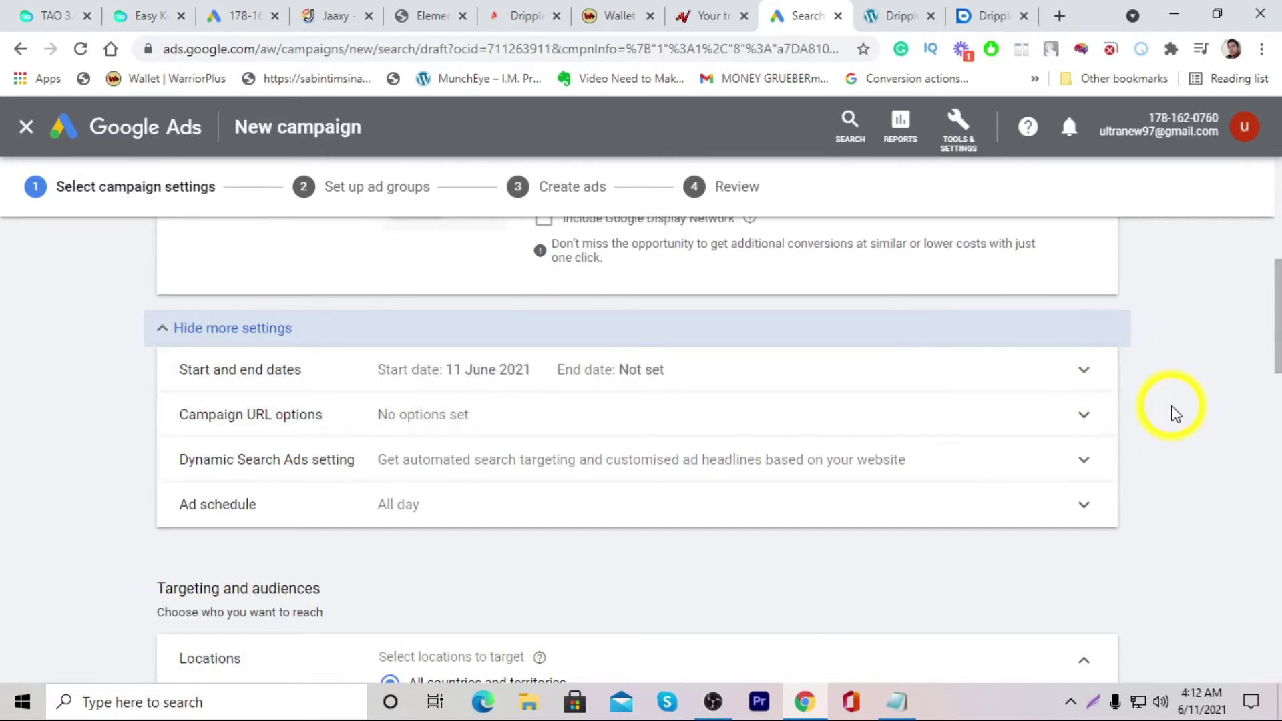
{"action": "scroll", "coordinate": [1261, 322], "scroll_direction": "down", "scroll_amount": 1}
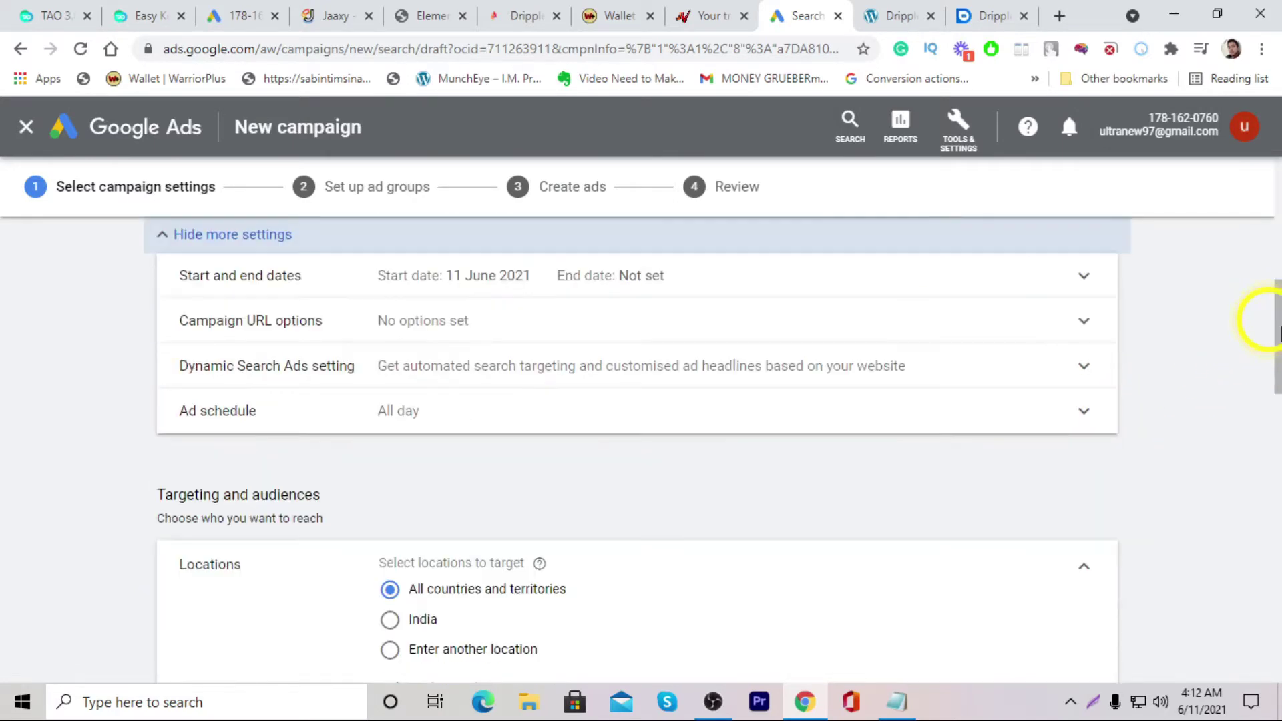
{"action": "scroll", "coordinate": [212, 354], "scroll_direction": "up", "scroll_amount": 1}
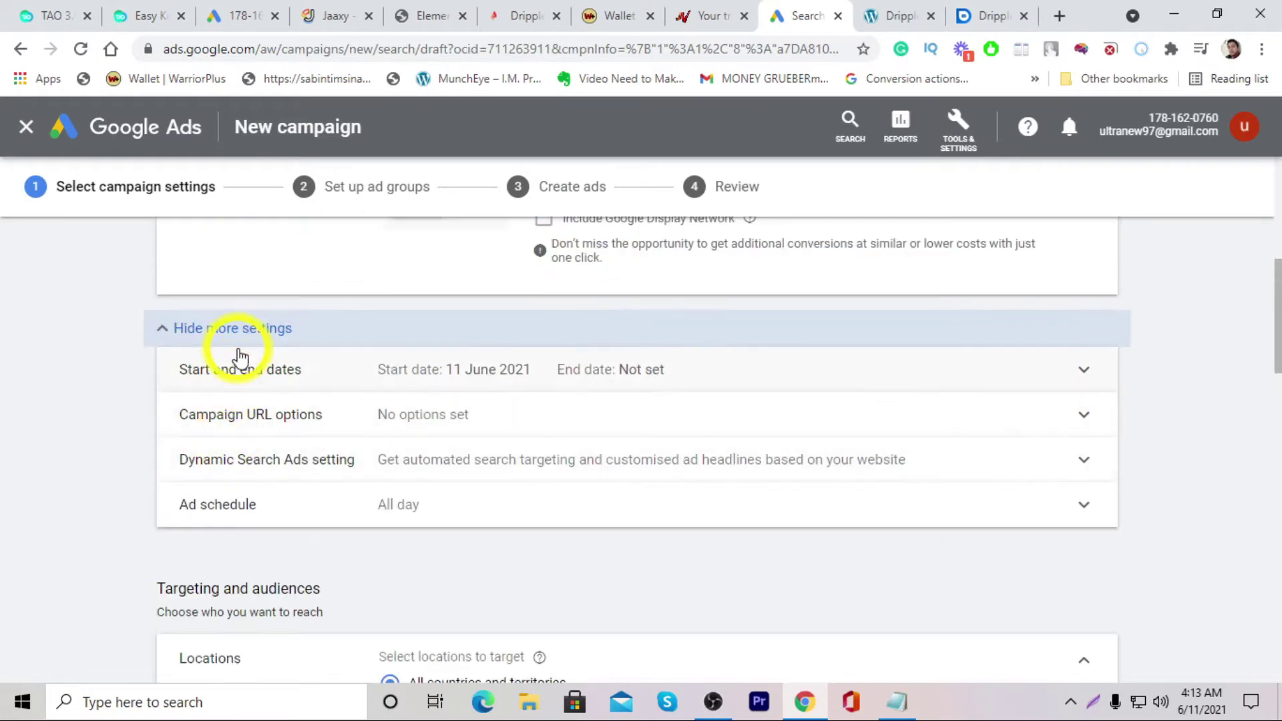
{"action": "left_click", "coordinate": [289, 350]}
{"action": "left_click", "coordinate": [267, 328]}
{"action": "scroll", "coordinate": [452, 374], "scroll_direction": "down", "scroll_amount": 2}
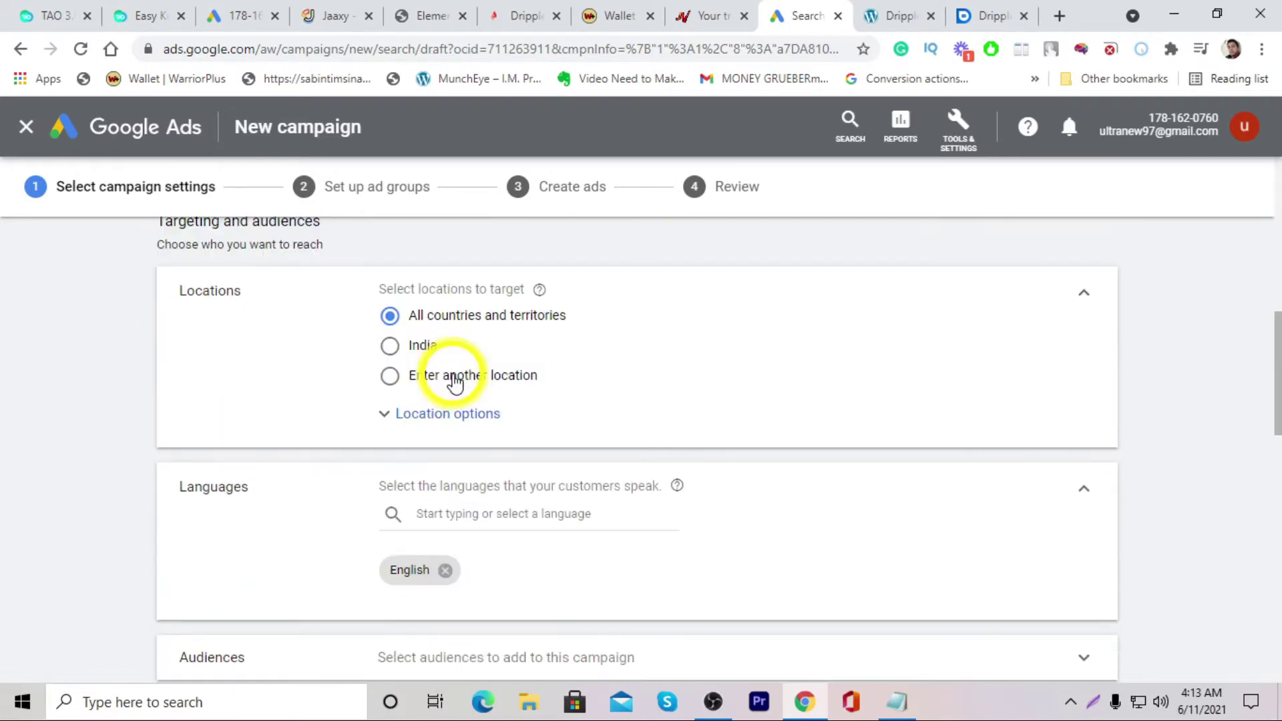
Expand the additional general settings of the campaign once more and collapse them before returning to the targeting section.
{"action": "scroll", "coordinate": [441, 384], "scroll_direction": "up", "scroll_amount": 2}
{"action": "left_click", "coordinate": [263, 334]}
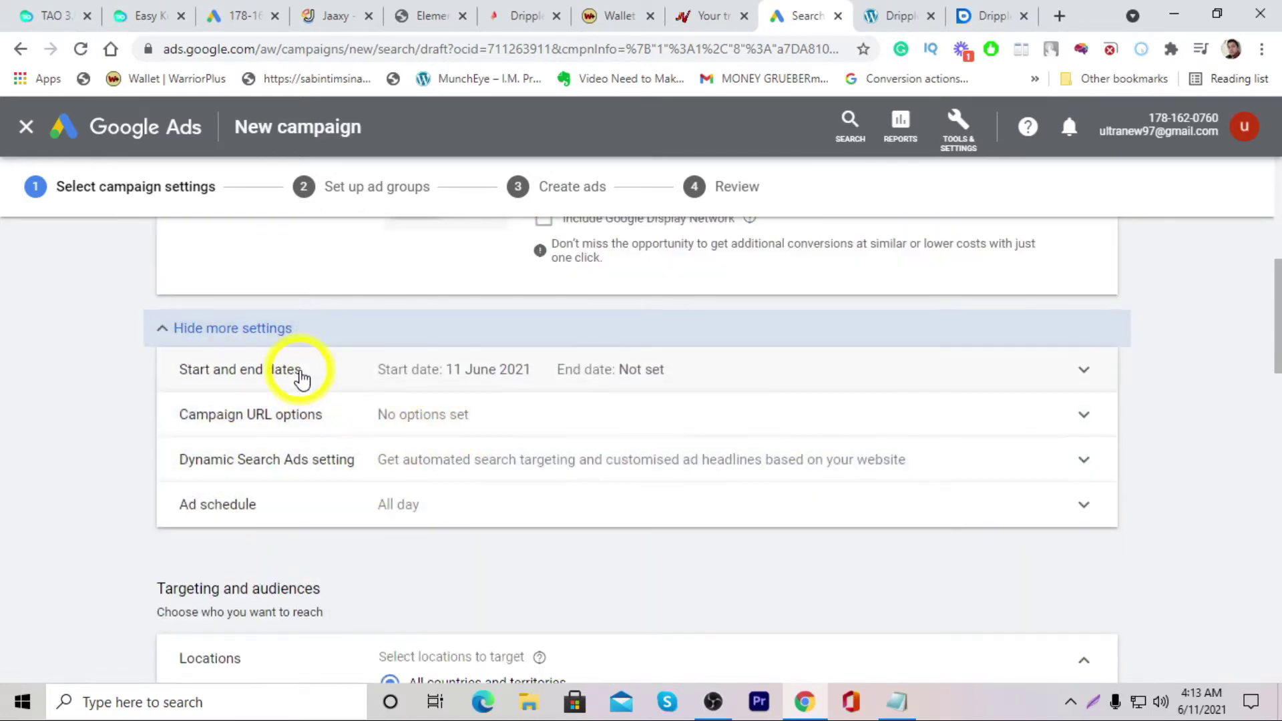
{"action": "left_click", "coordinate": [294, 347]}
{"action": "scroll", "coordinate": [461, 454], "scroll_direction": "down", "scroll_amount": 3}
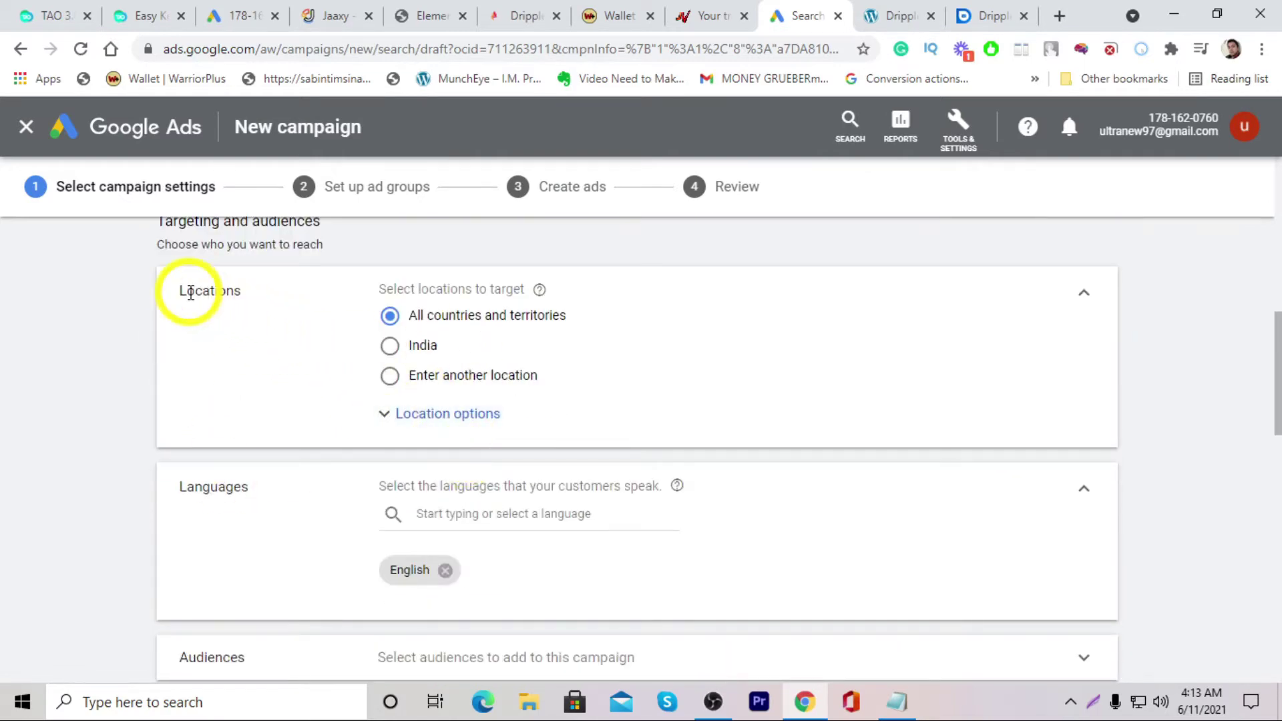
Examine the target and exclude choices in the location options, and collapse them again.
{"action": "left_click_drag", "start_coordinate": [187, 291], "coordinate": [257, 298]}
{"action": "left_click", "coordinate": [441, 427]}
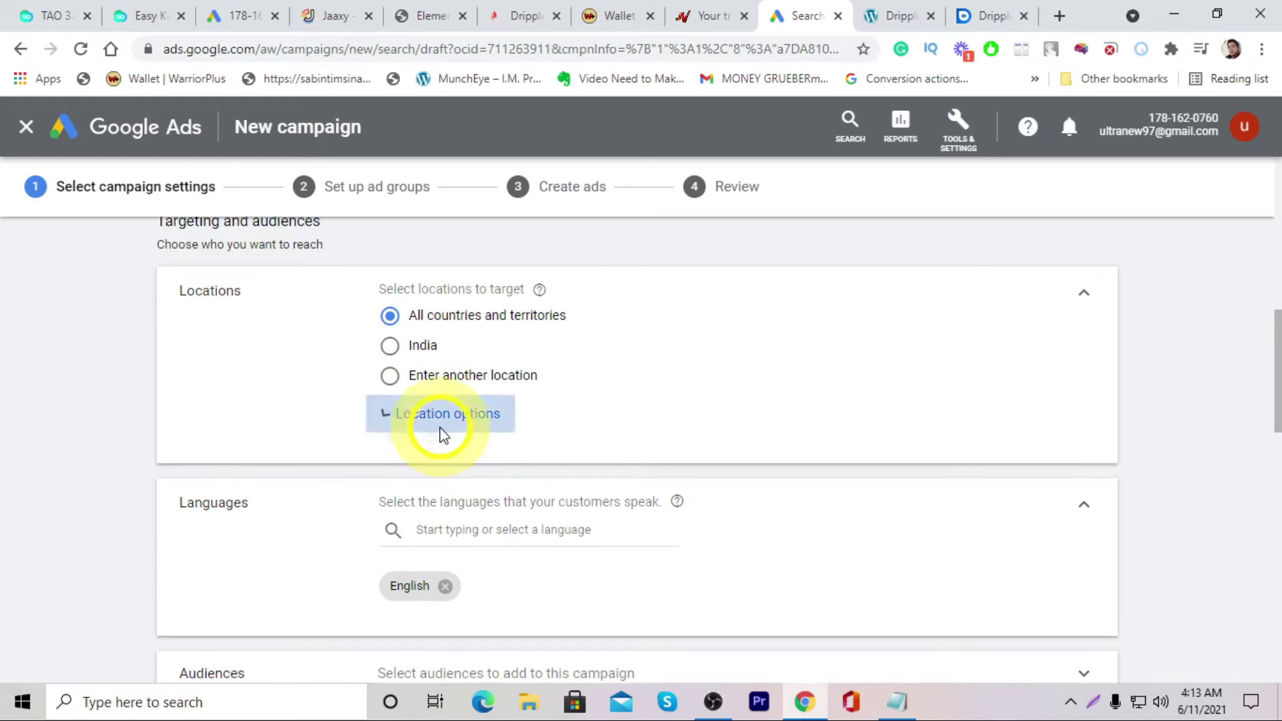
{"action": "scroll", "coordinate": [401, 508], "scroll_direction": "down", "scroll_amount": 1}
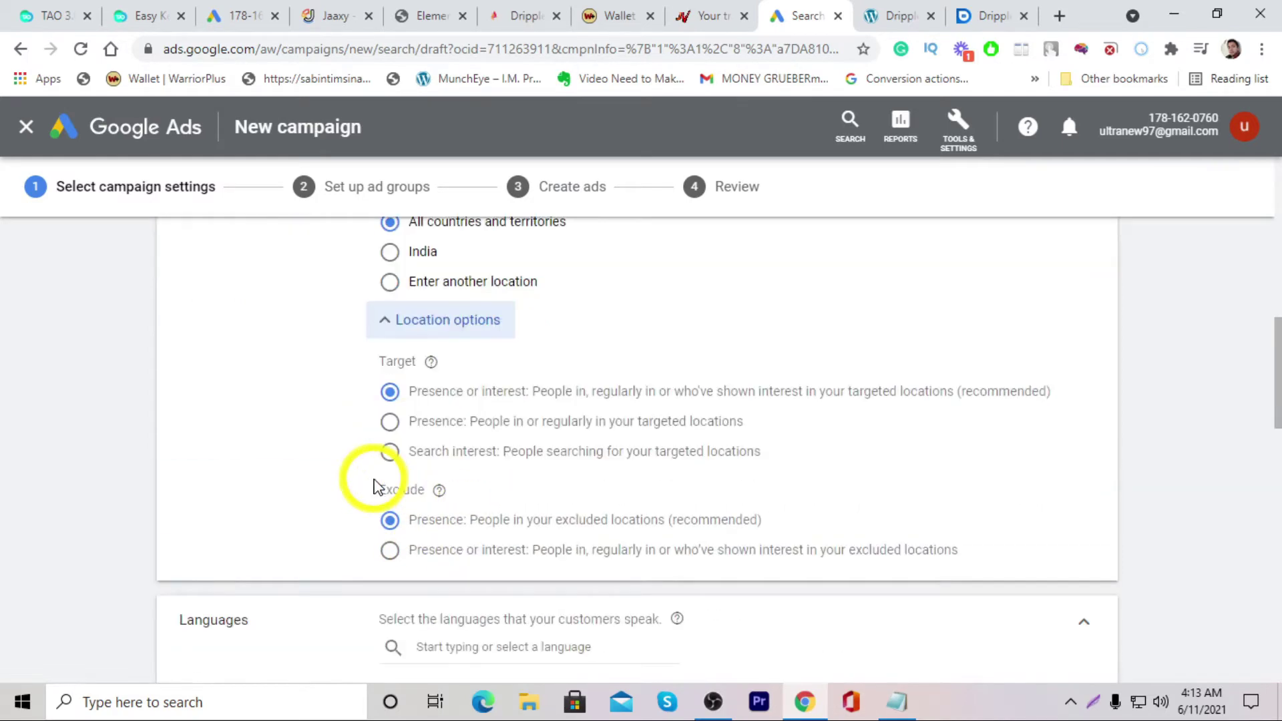
{"action": "left_click", "coordinate": [609, 435]}
{"action": "left_click", "coordinate": [444, 320]}
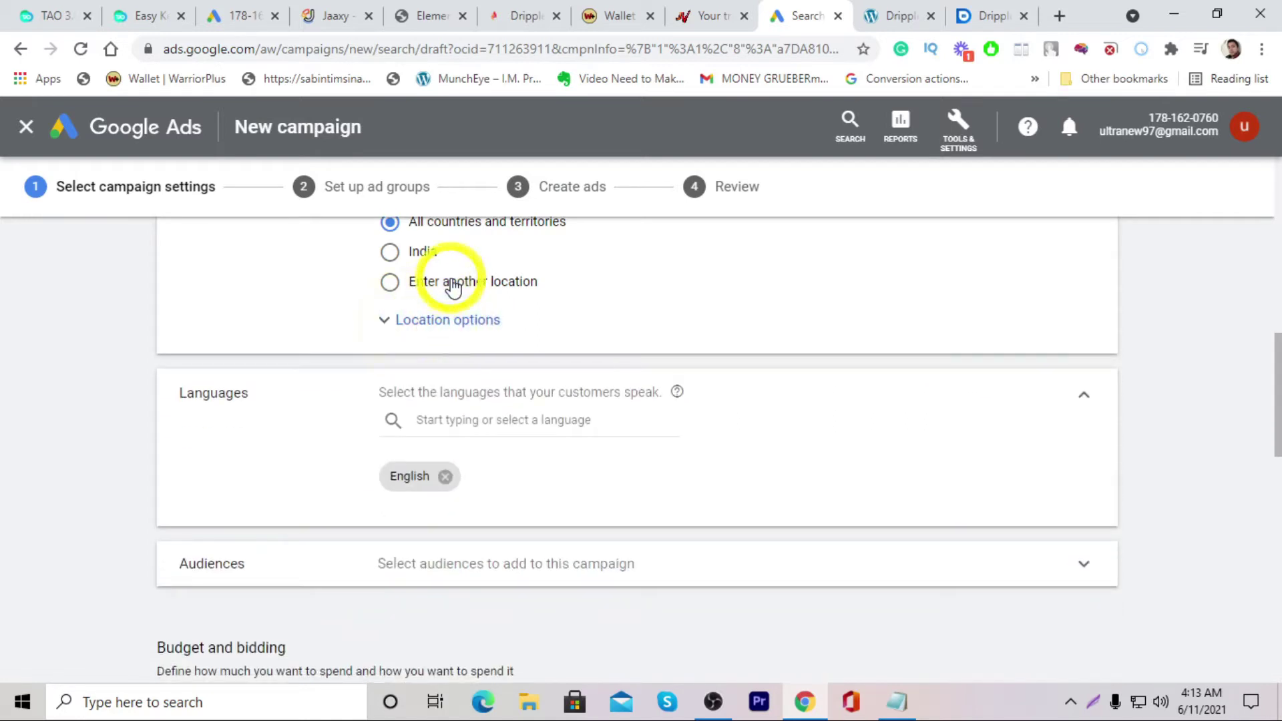
Switch the location targeting to specific locations and target the countries United States and United Kingdom.
{"action": "left_click", "coordinate": [452, 287]}
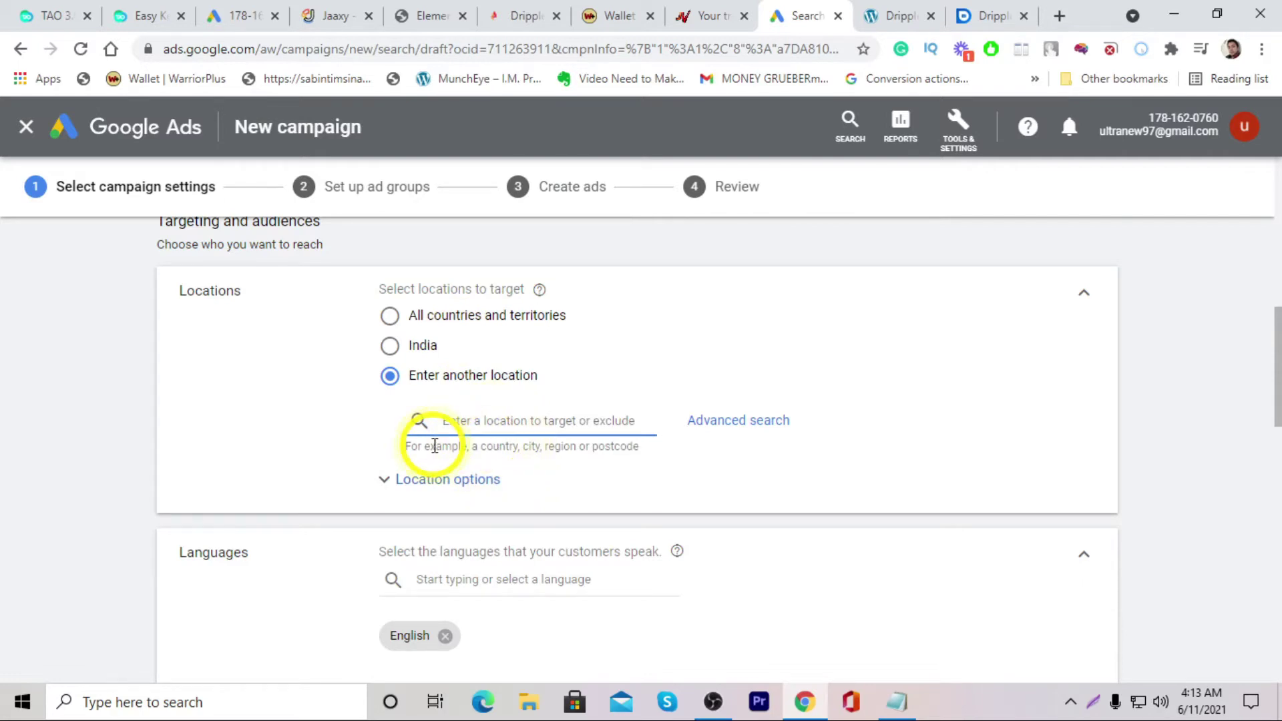
{"action": "type", "text": "unite"}
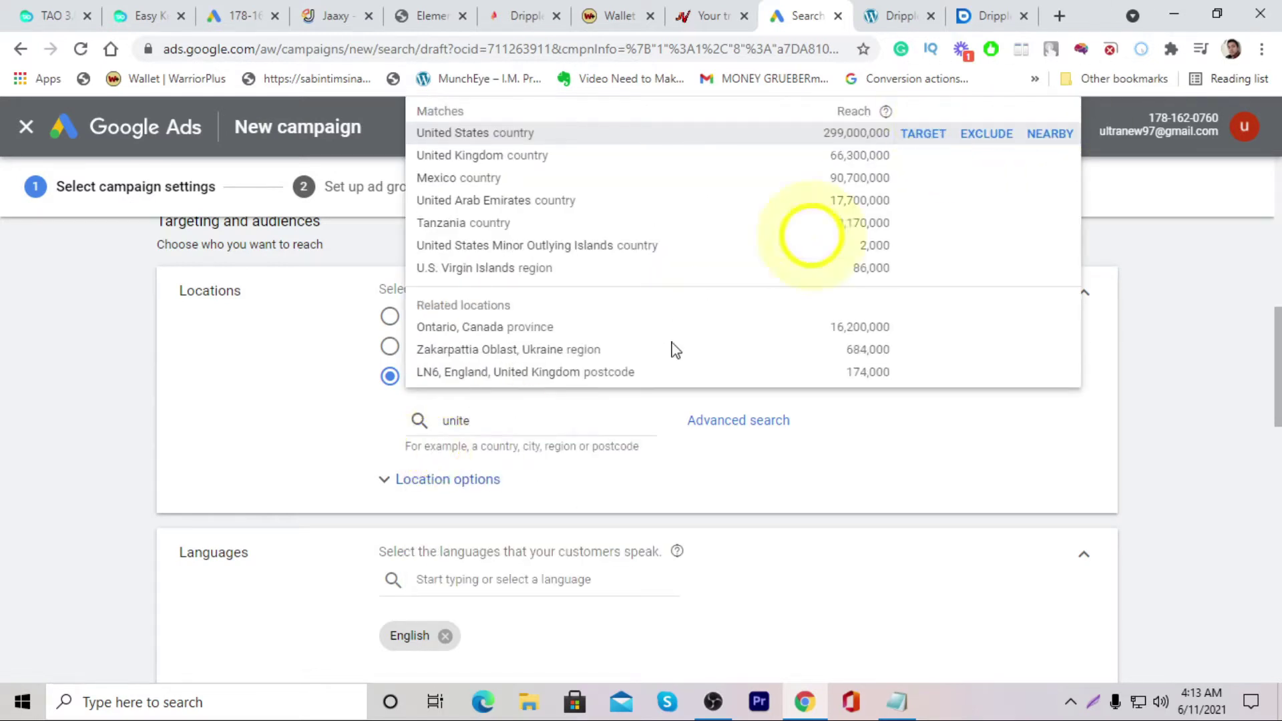
{"action": "left_click", "coordinate": [923, 137]}
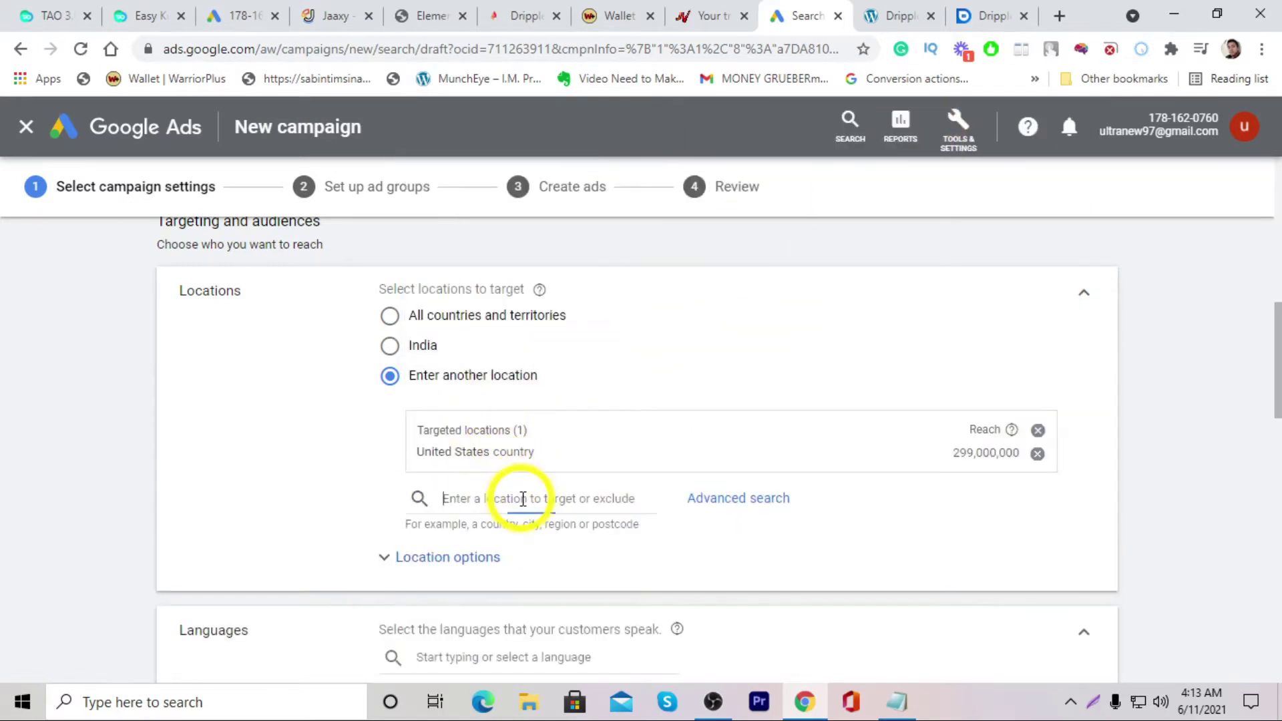
{"action": "type", "text": "united"}
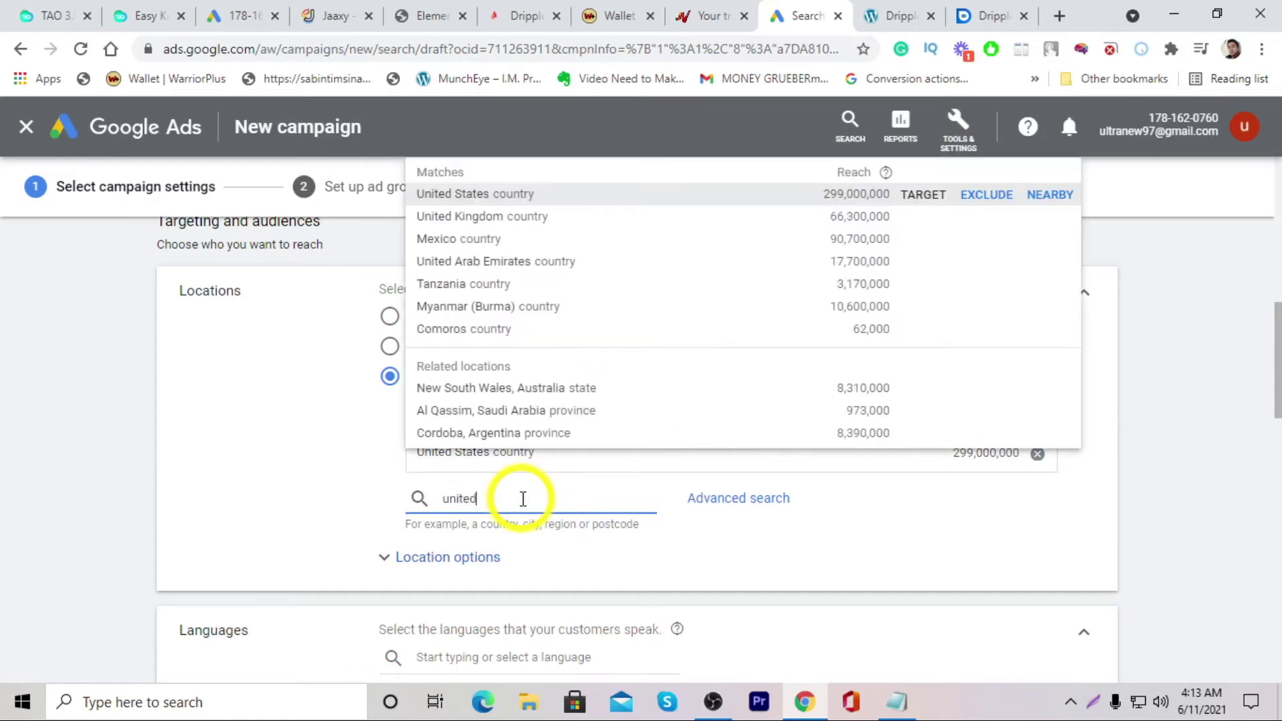
{"action": "left_click", "coordinate": [924, 216]}
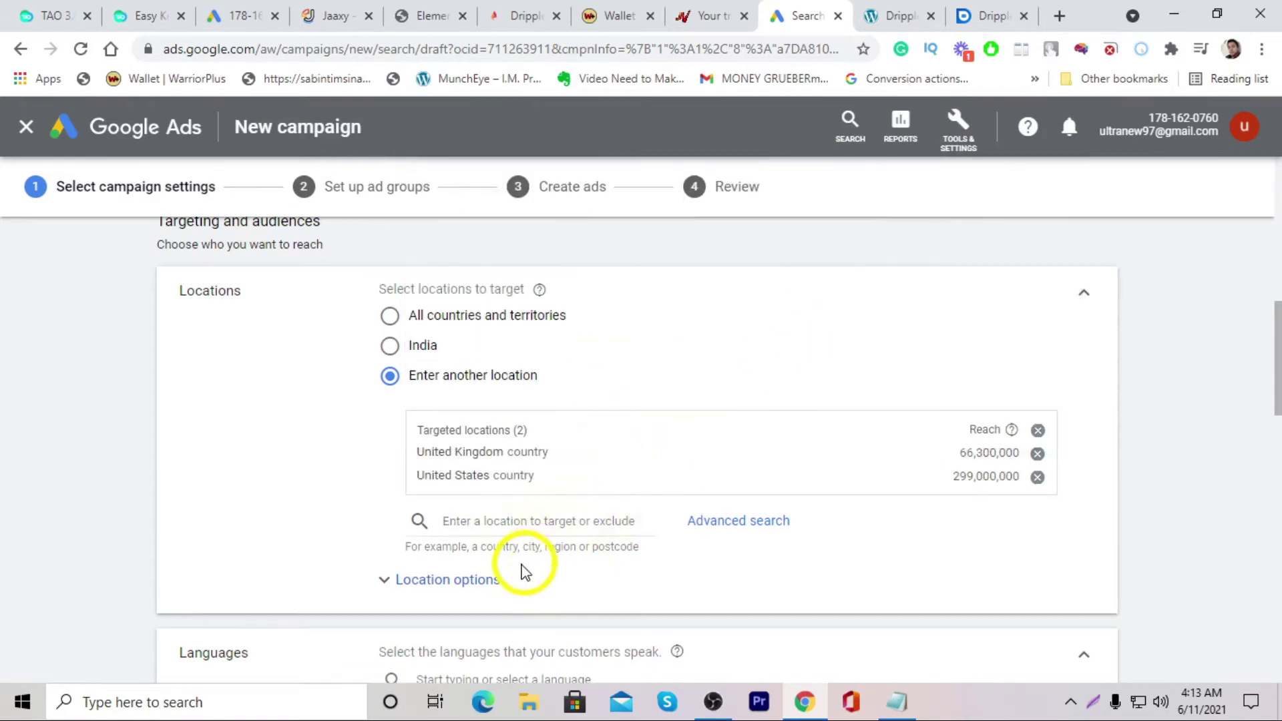
Add Canada, New Zealand and Singapore Changi Airport to the targeted locations.
{"action": "type", "text": "can"}
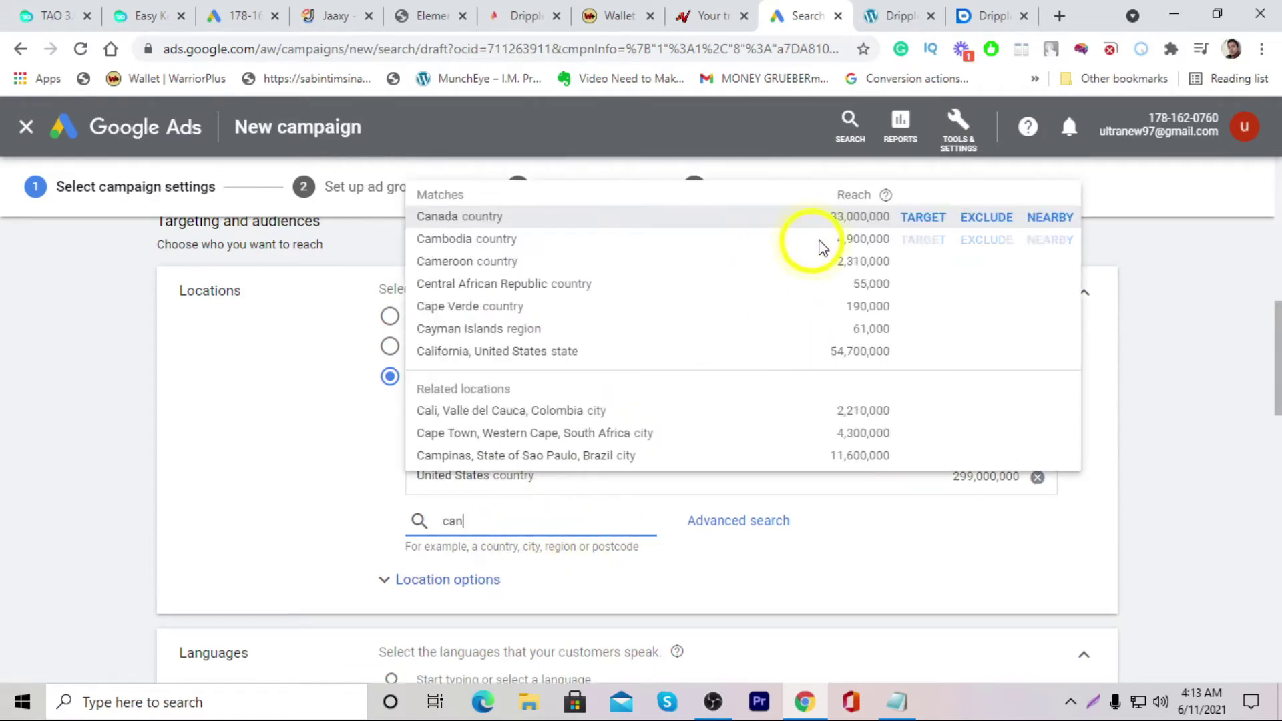
{"action": "left_click", "coordinate": [921, 217]}
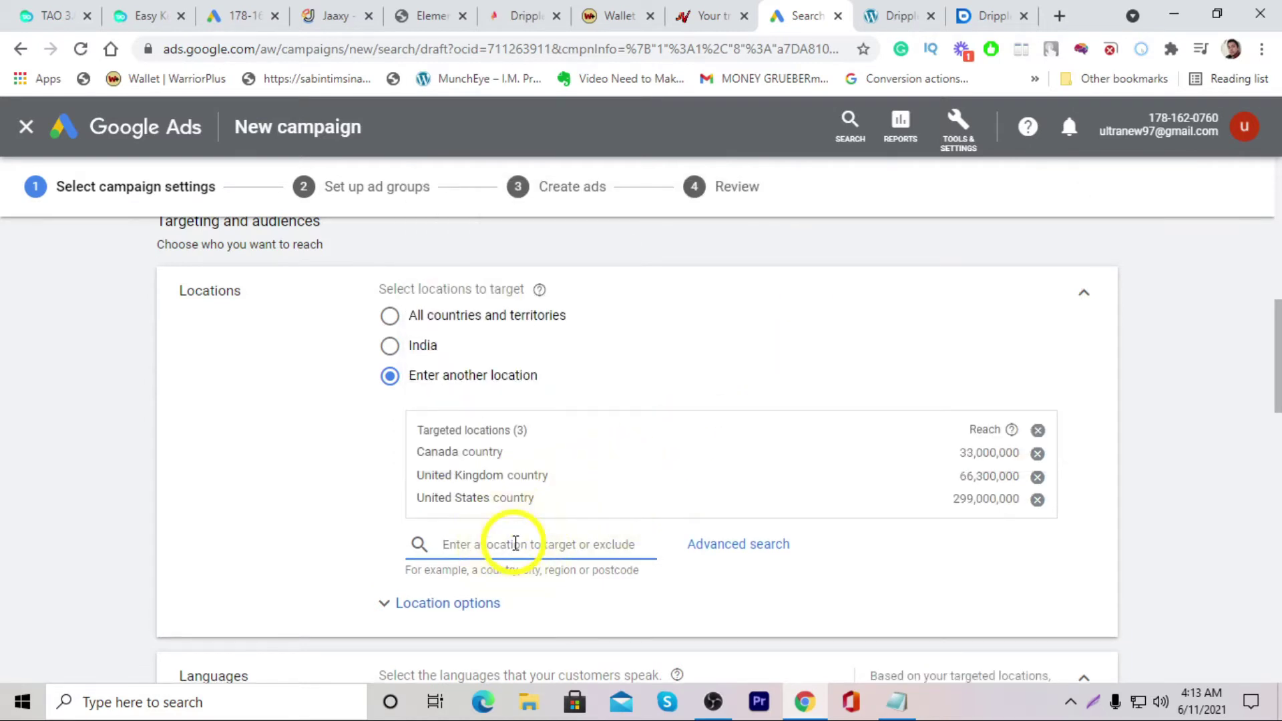
{"action": "type", "text": "new"}
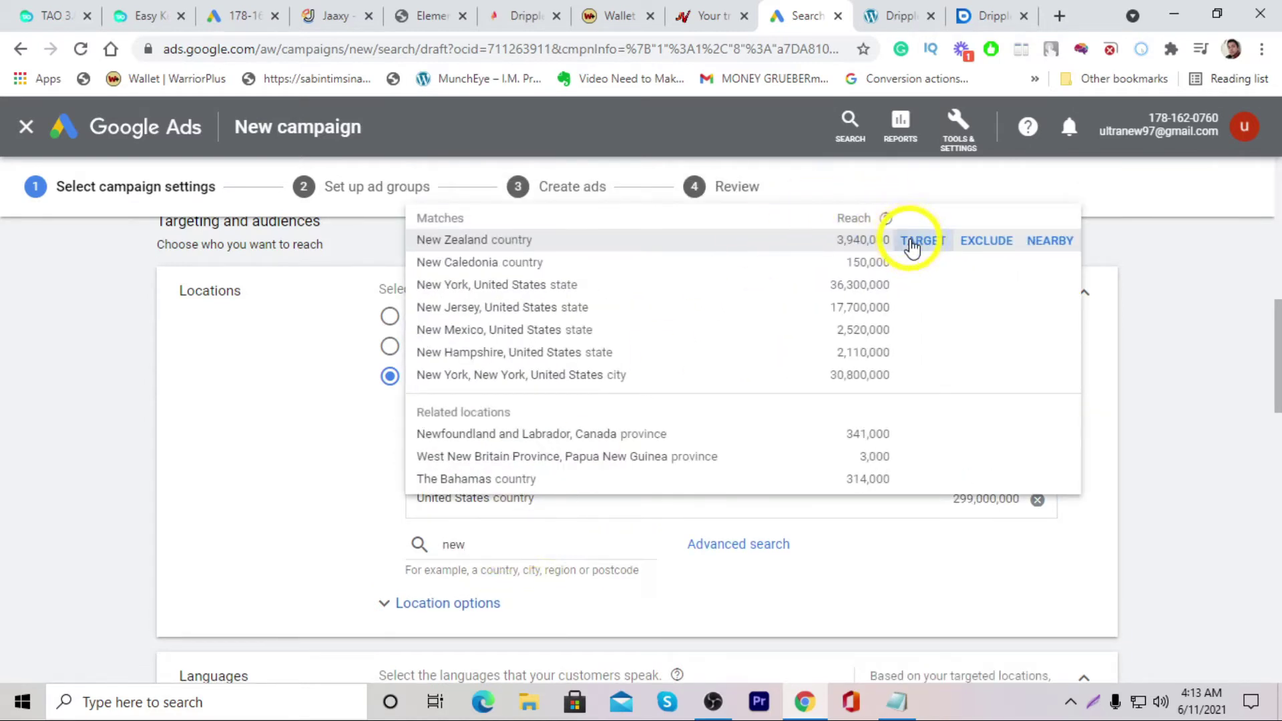
{"action": "left_click", "coordinate": [922, 242]}
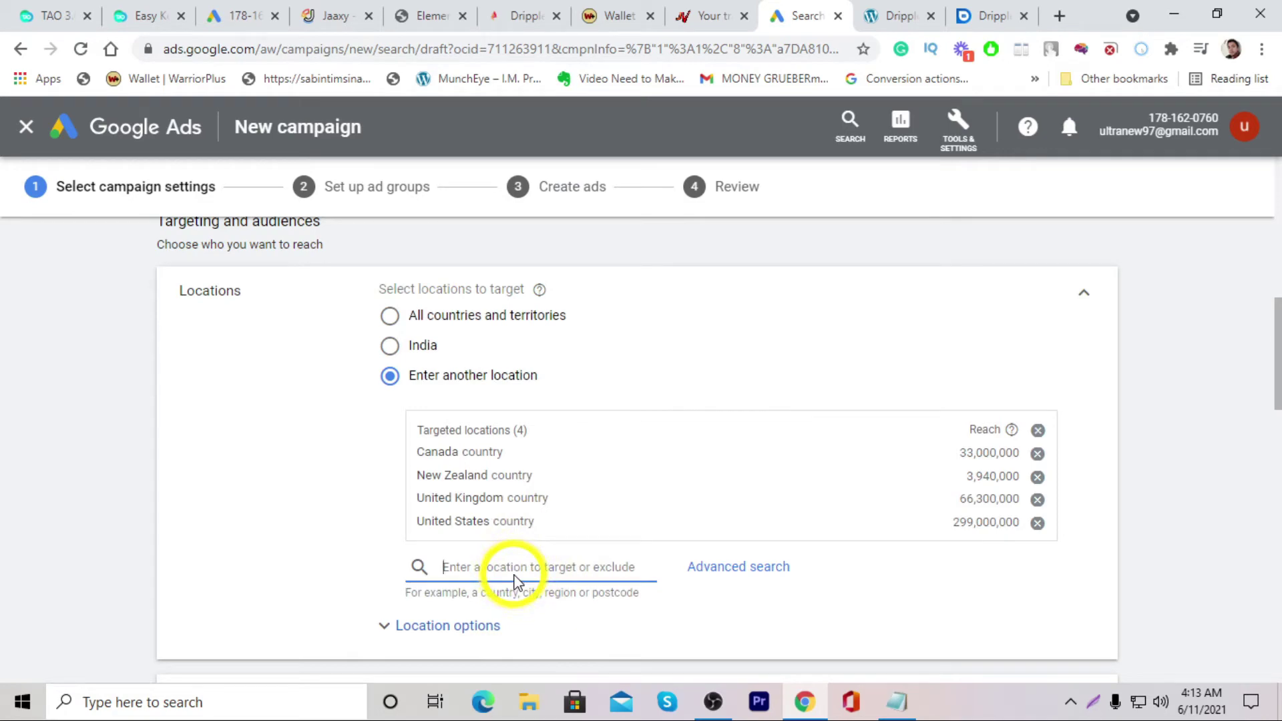
{"action": "type", "text": "sing"}
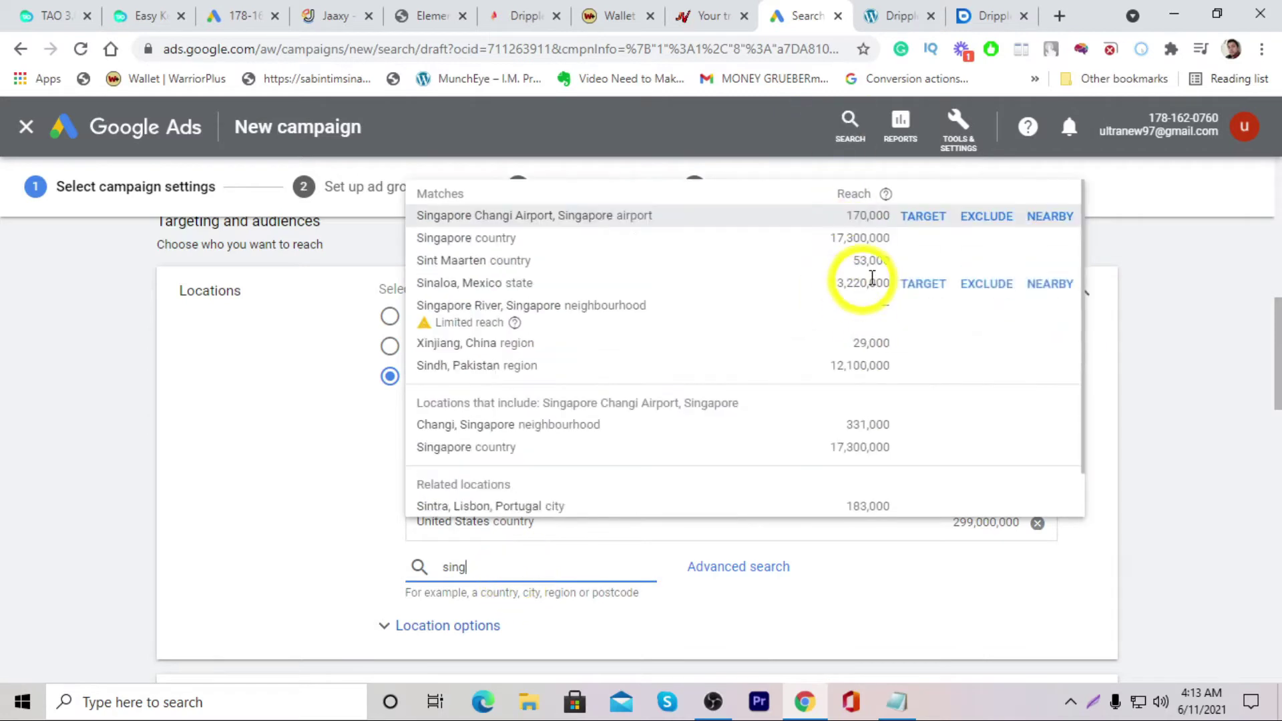
{"action": "left_click", "coordinate": [922, 215]}
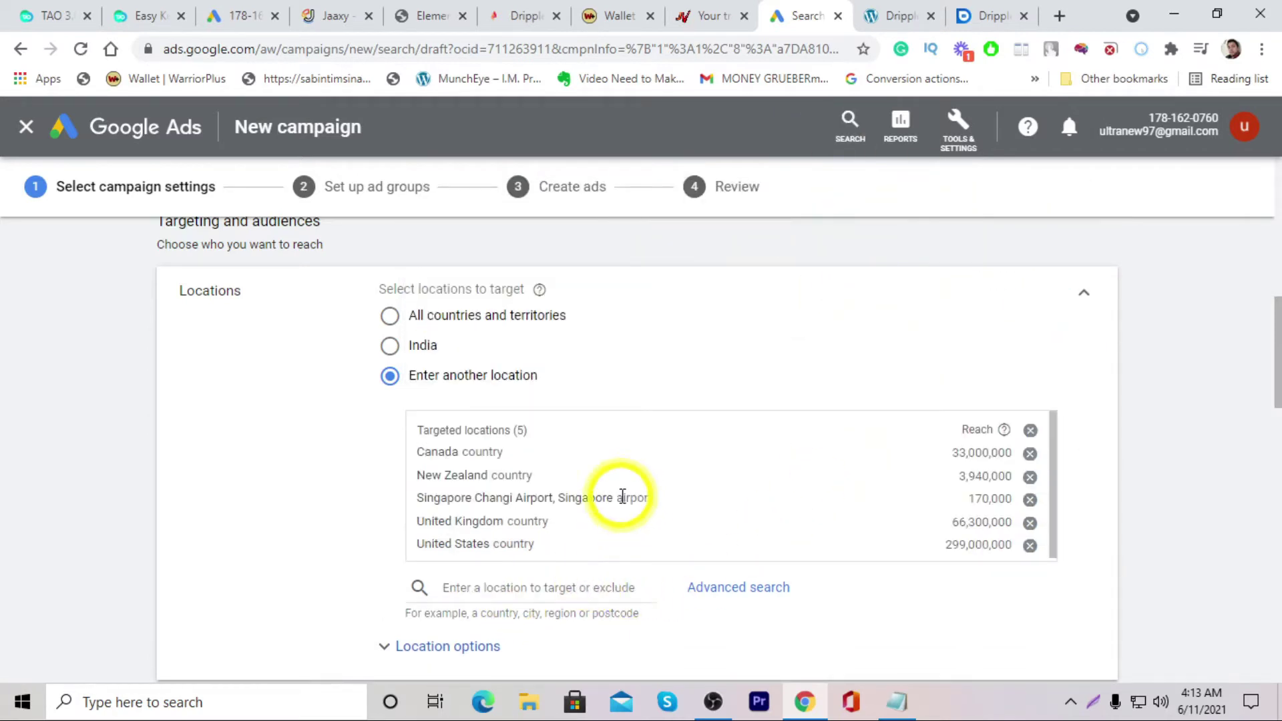
Keep English as the campaign language, add no audiences, and set the average daily budget to ₹365.
{"action": "scroll", "coordinate": [561, 494], "scroll_direction": "down", "scroll_amount": 1}
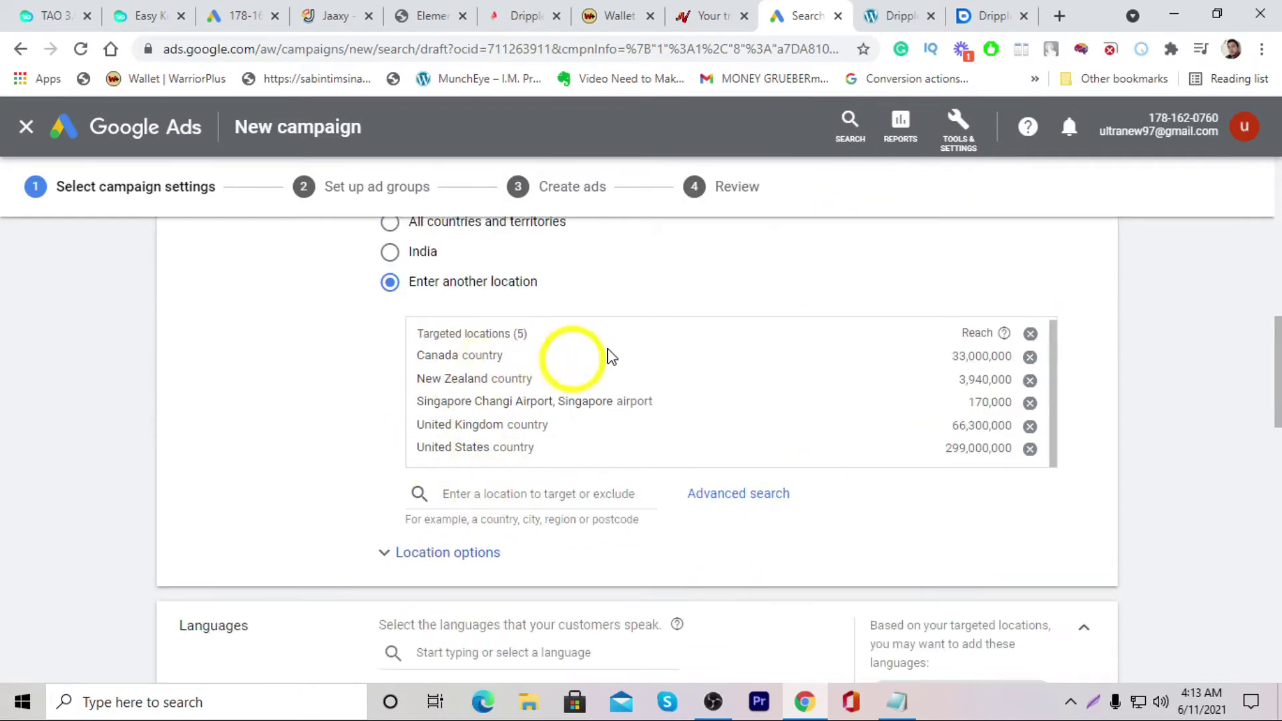
{"action": "scroll", "coordinate": [601, 358], "scroll_direction": "down", "scroll_amount": 3}
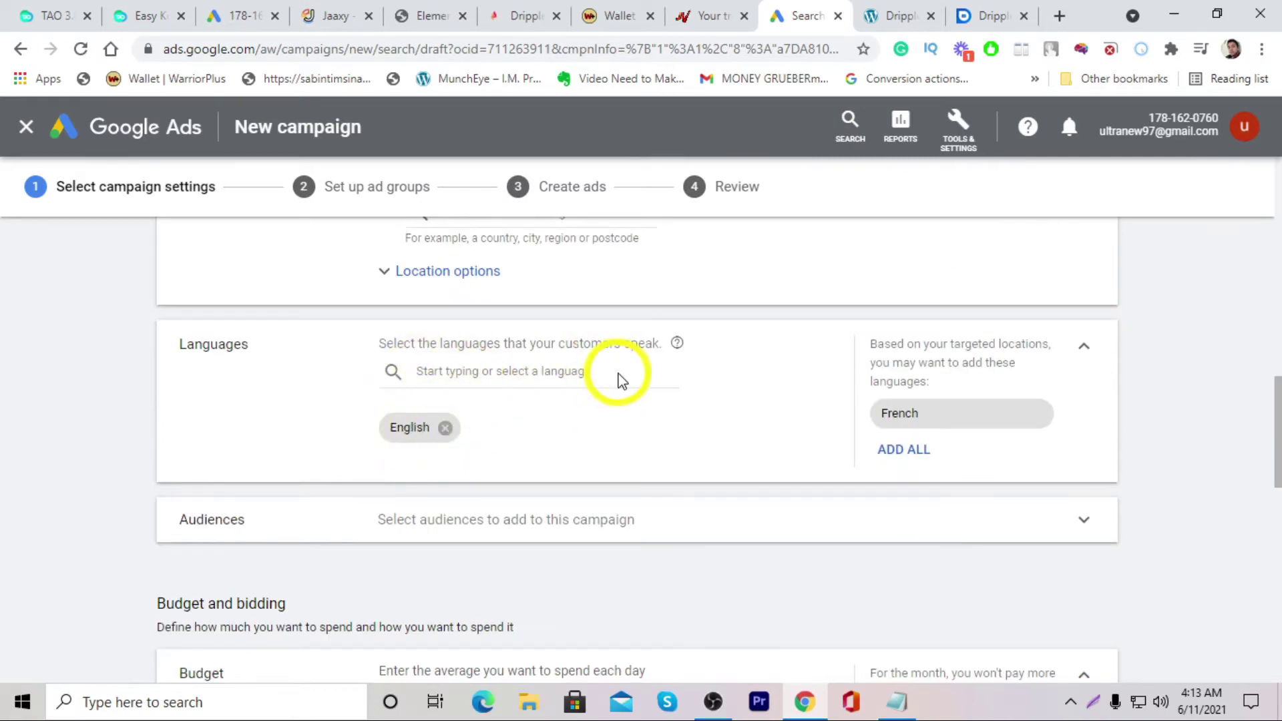
{"action": "scroll", "coordinate": [611, 391], "scroll_direction": "down", "scroll_amount": 1}
{"action": "scroll", "coordinate": [1068, 421], "scroll_direction": "down", "scroll_amount": 2}
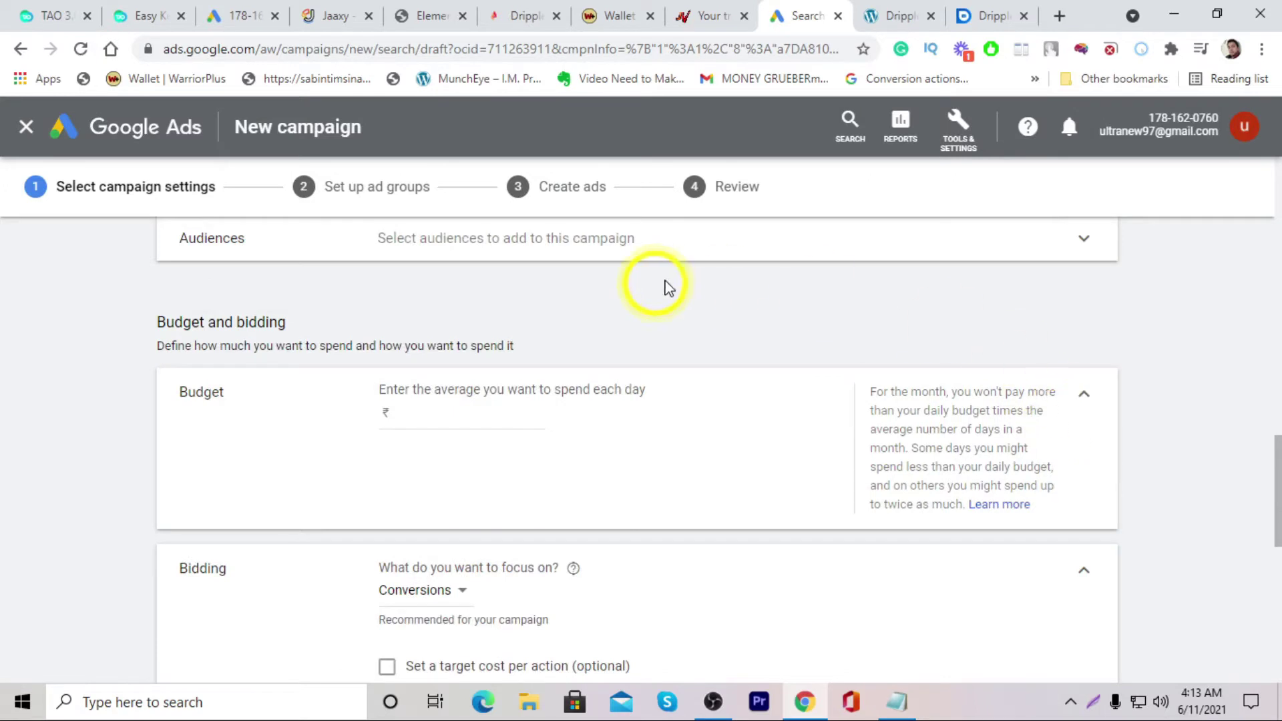
{"action": "scroll", "coordinate": [609, 367], "scroll_direction": "down", "scroll_amount": 1}
{"action": "left_click", "coordinate": [467, 336]}
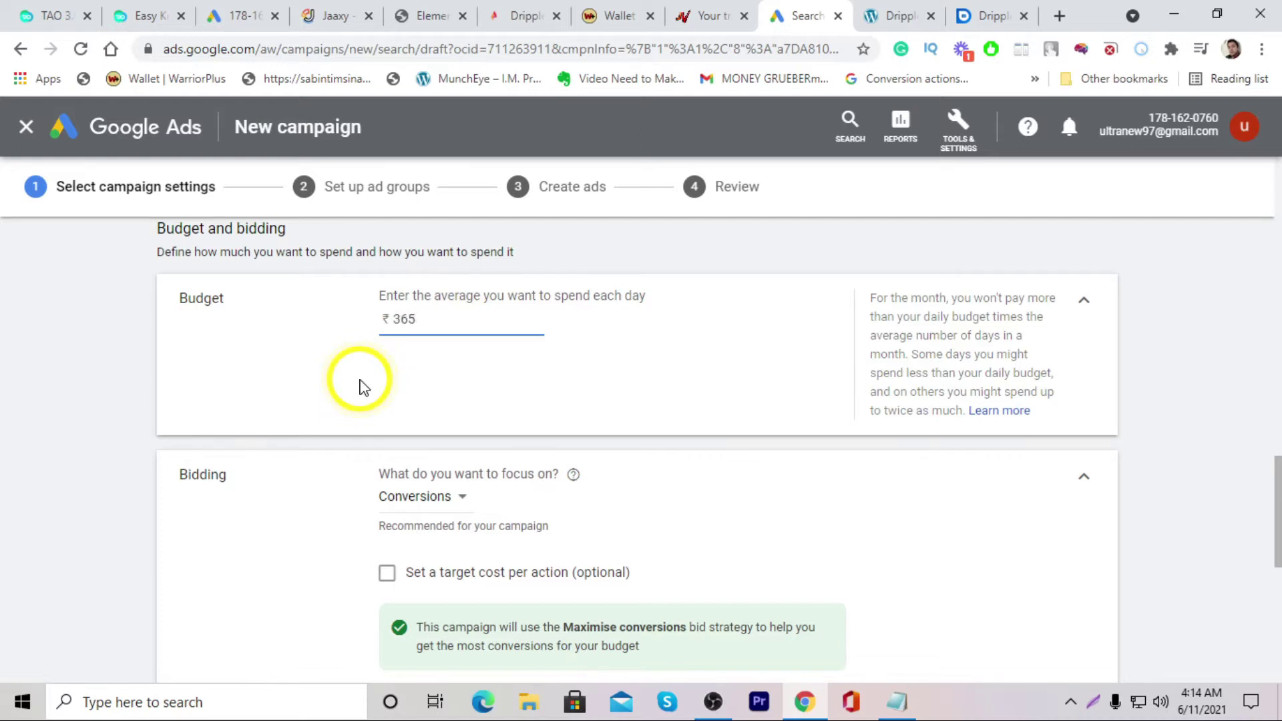
Set the bidding focus of the campaign to Clicks.
{"action": "scroll", "coordinate": [787, 372], "scroll_direction": "down", "scroll_amount": 1}
{"action": "left_click", "coordinate": [419, 404]}
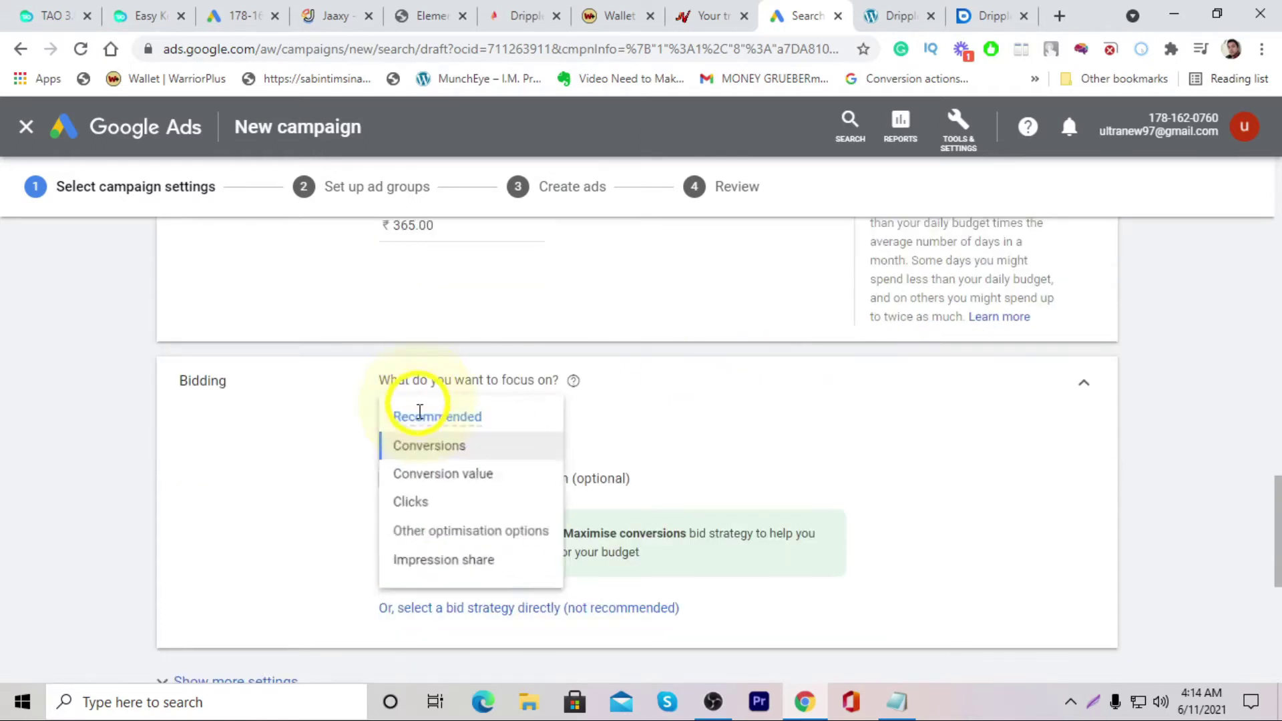
{"action": "left_click", "coordinate": [471, 504]}
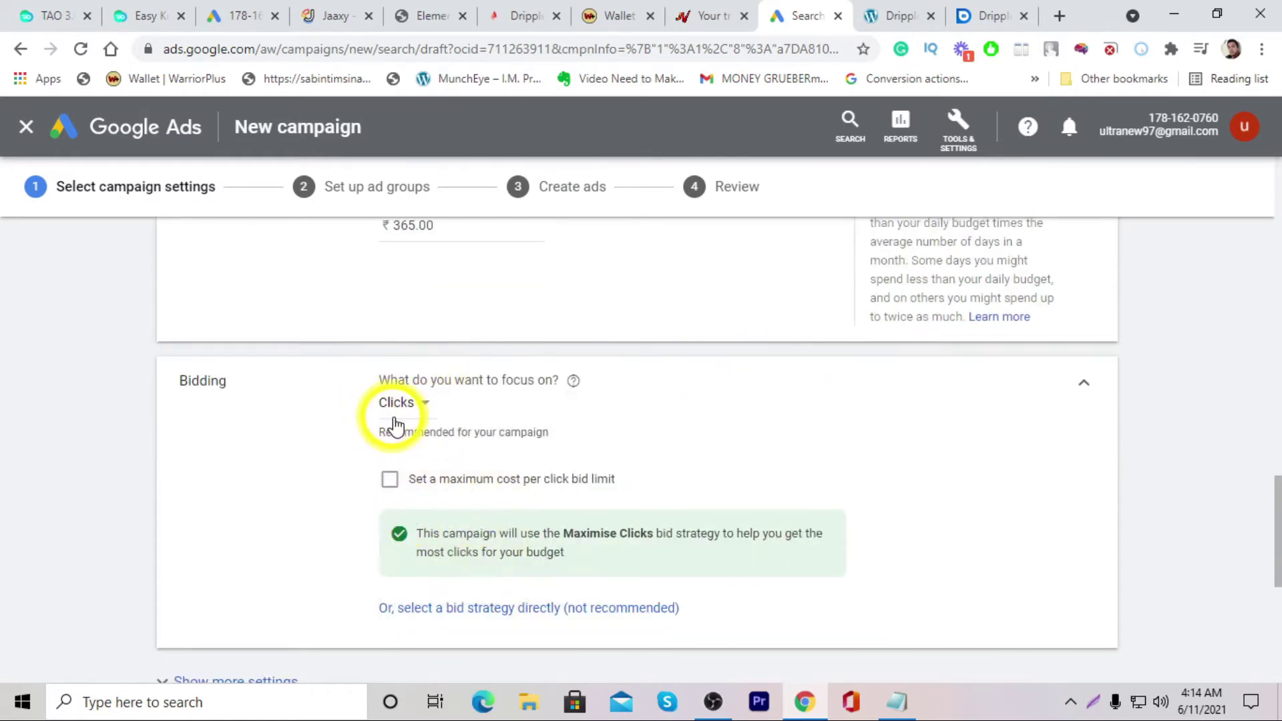
{"action": "scroll", "coordinate": [414, 425], "scroll_direction": "down", "scroll_amount": 1}
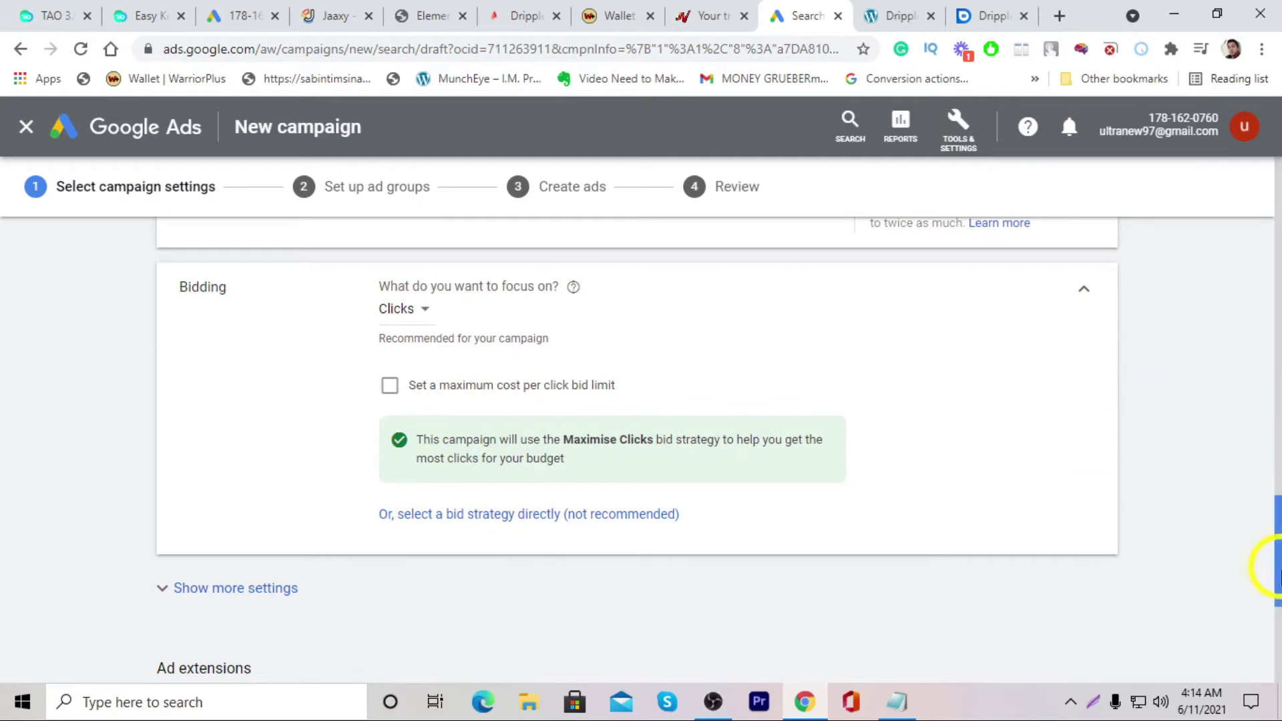
{"action": "left_click_drag", "start_coordinate": [1276, 571], "coordinate": [1276, 565]}
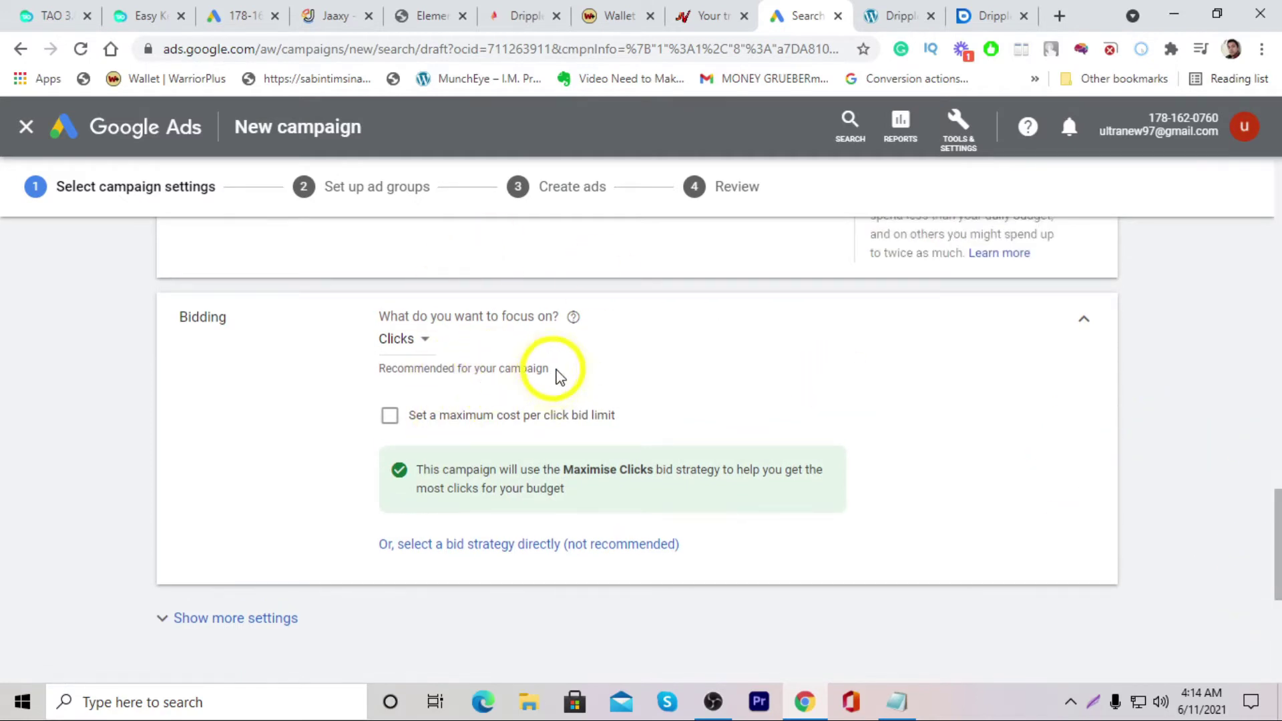
Enable a maximum cost per click bid limit of ₹50 and collapse the bidding section.
{"action": "left_click", "coordinate": [391, 417]}
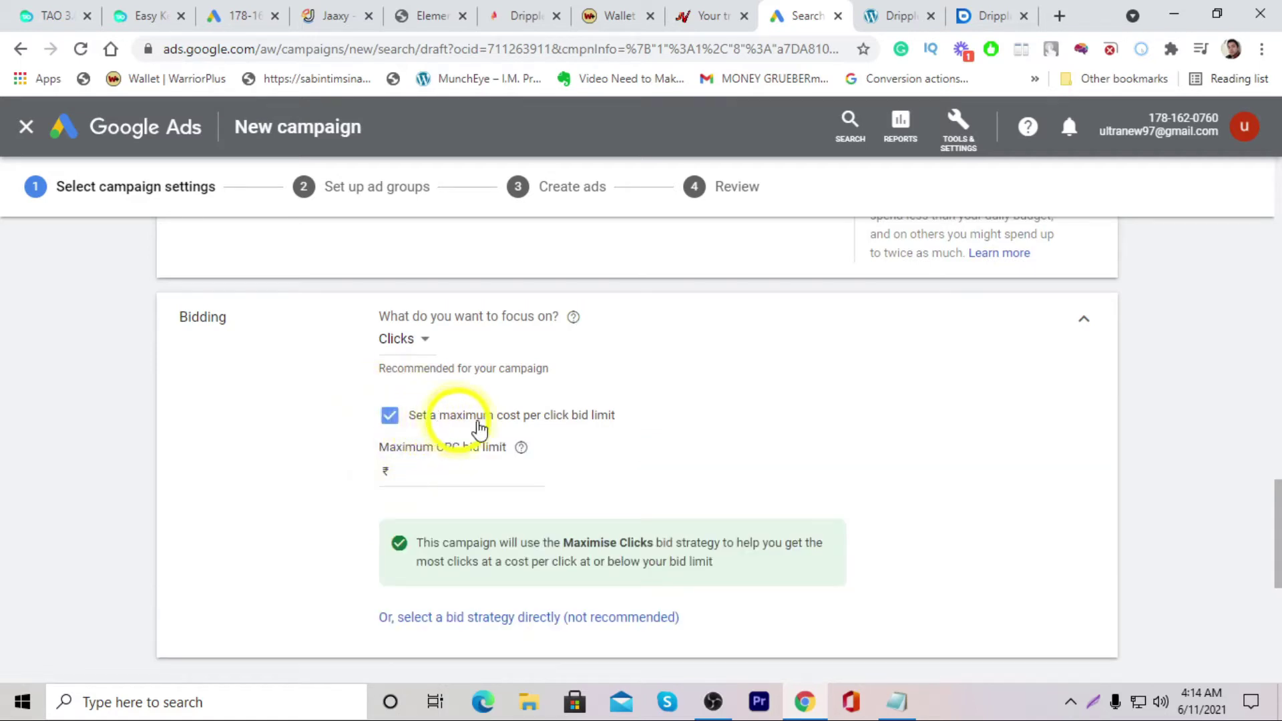
{"action": "left_click", "coordinate": [431, 471]}
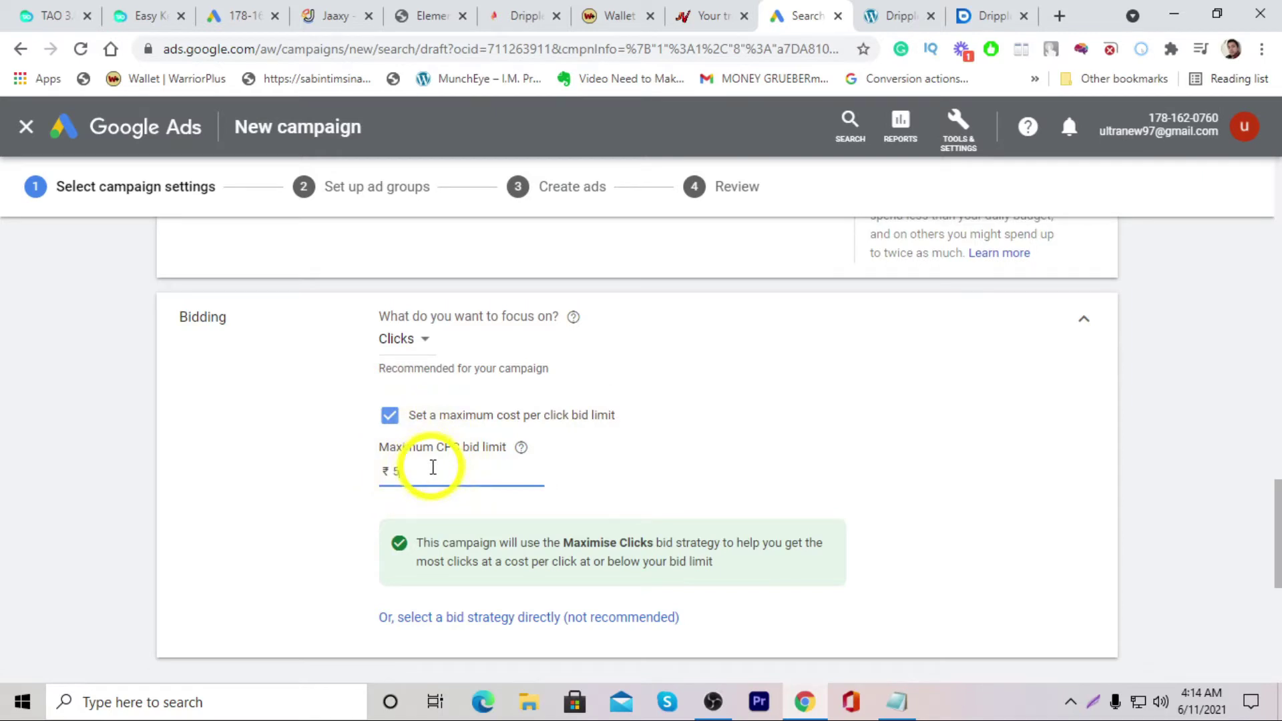
{"action": "type", "text": "50"}
{"action": "left_click", "coordinate": [807, 423]}
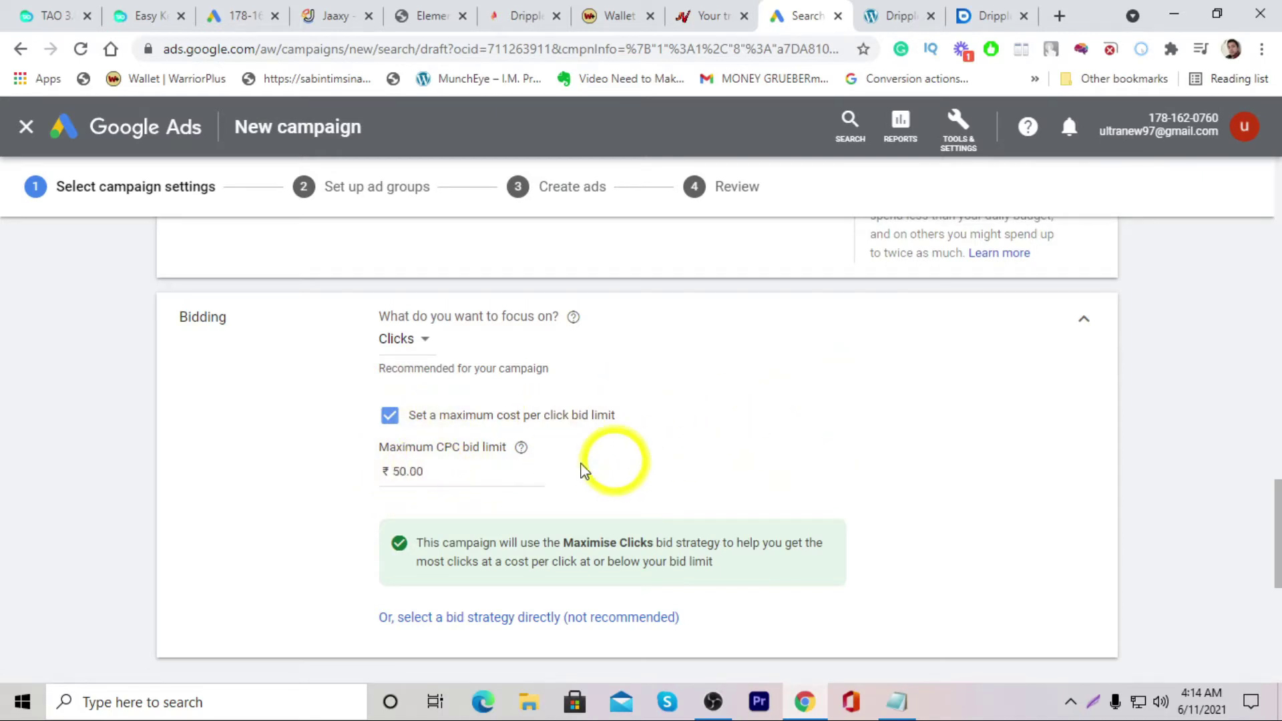
{"action": "left_click", "coordinate": [1084, 318]}
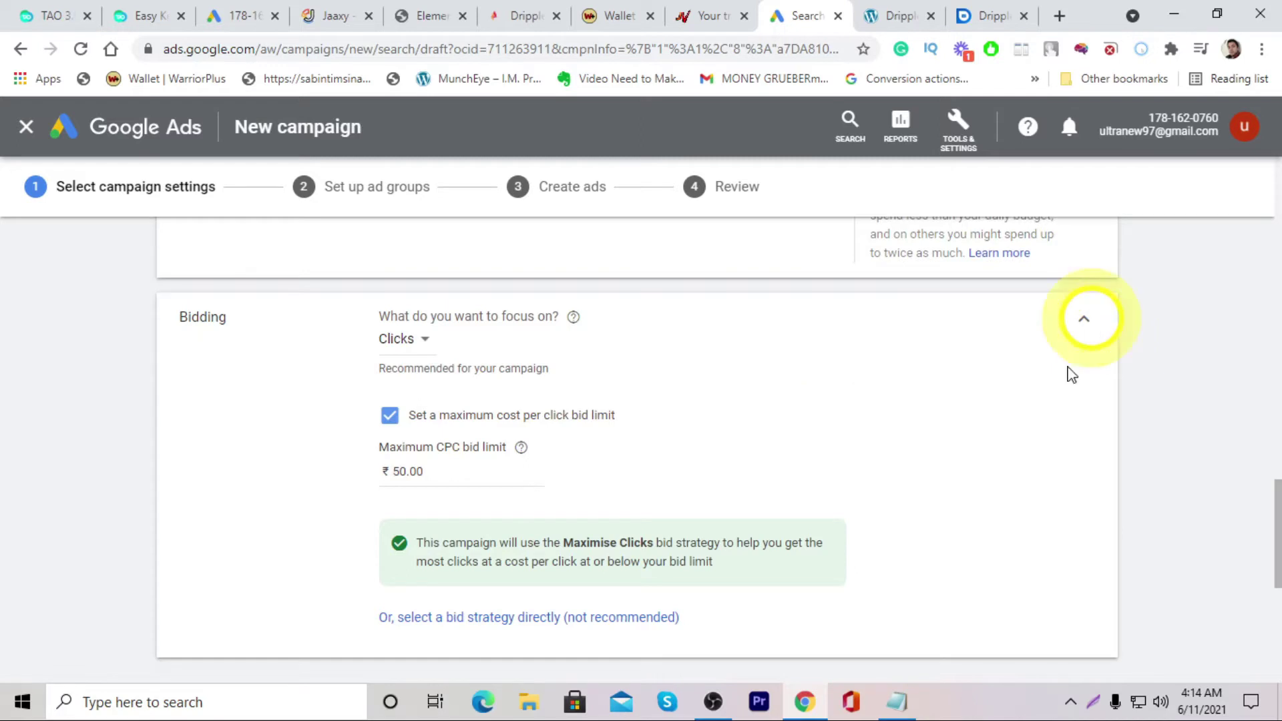
Check the extra conversions and ad rotation settings, and save the campaign settings without adding ad extensions.
{"action": "scroll", "coordinate": [323, 444], "scroll_direction": "down", "scroll_amount": 2}
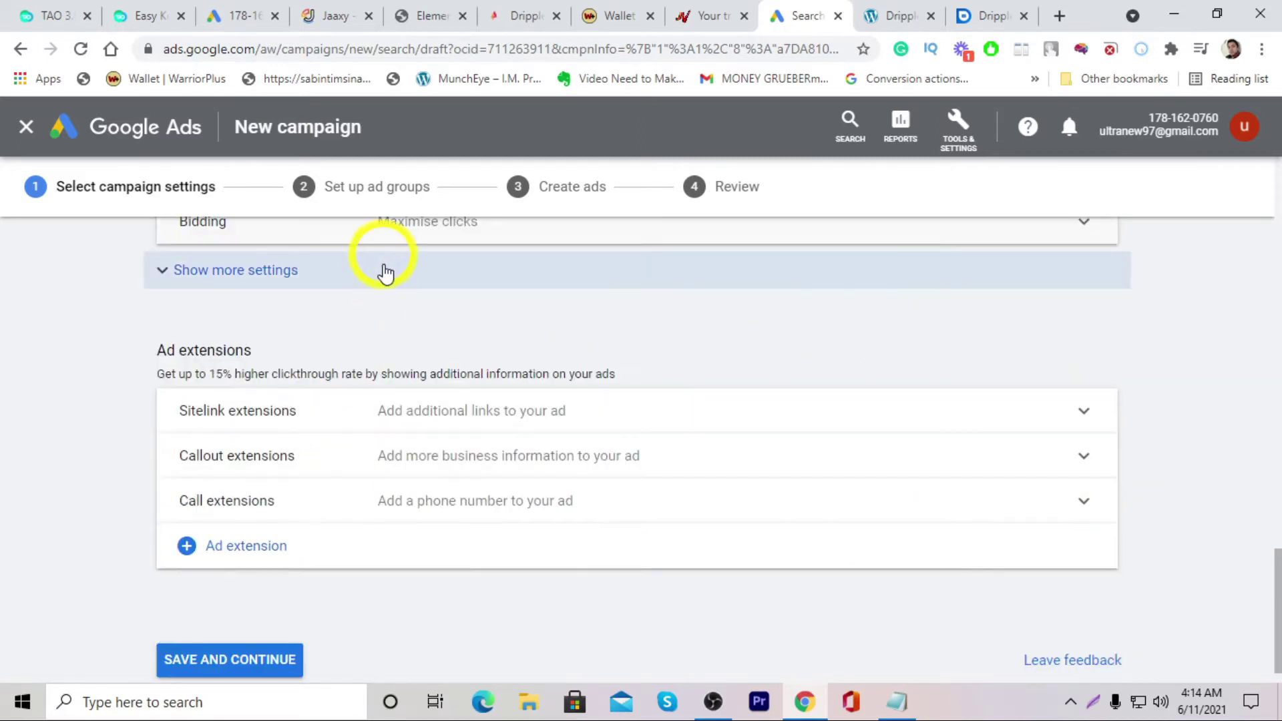
{"action": "left_click", "coordinate": [334, 279]}
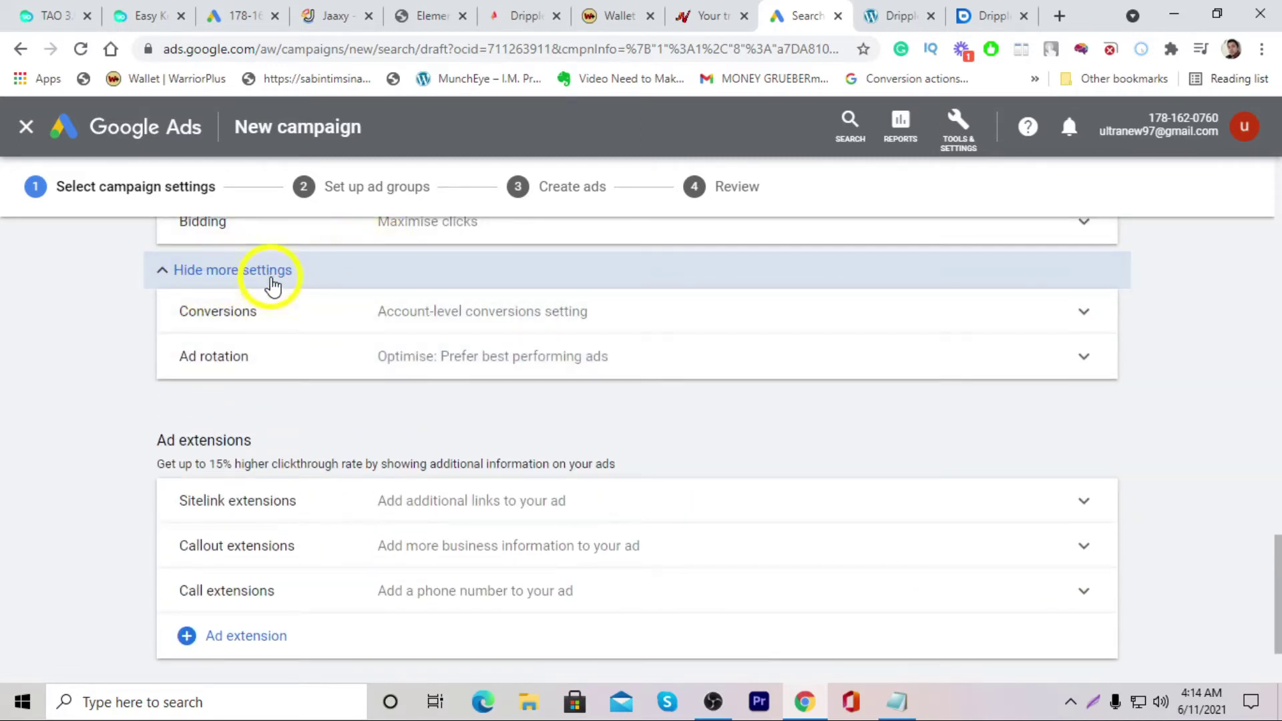
{"action": "left_click", "coordinate": [273, 286]}
{"action": "scroll", "coordinate": [591, 356], "scroll_direction": "down", "scroll_amount": 1}
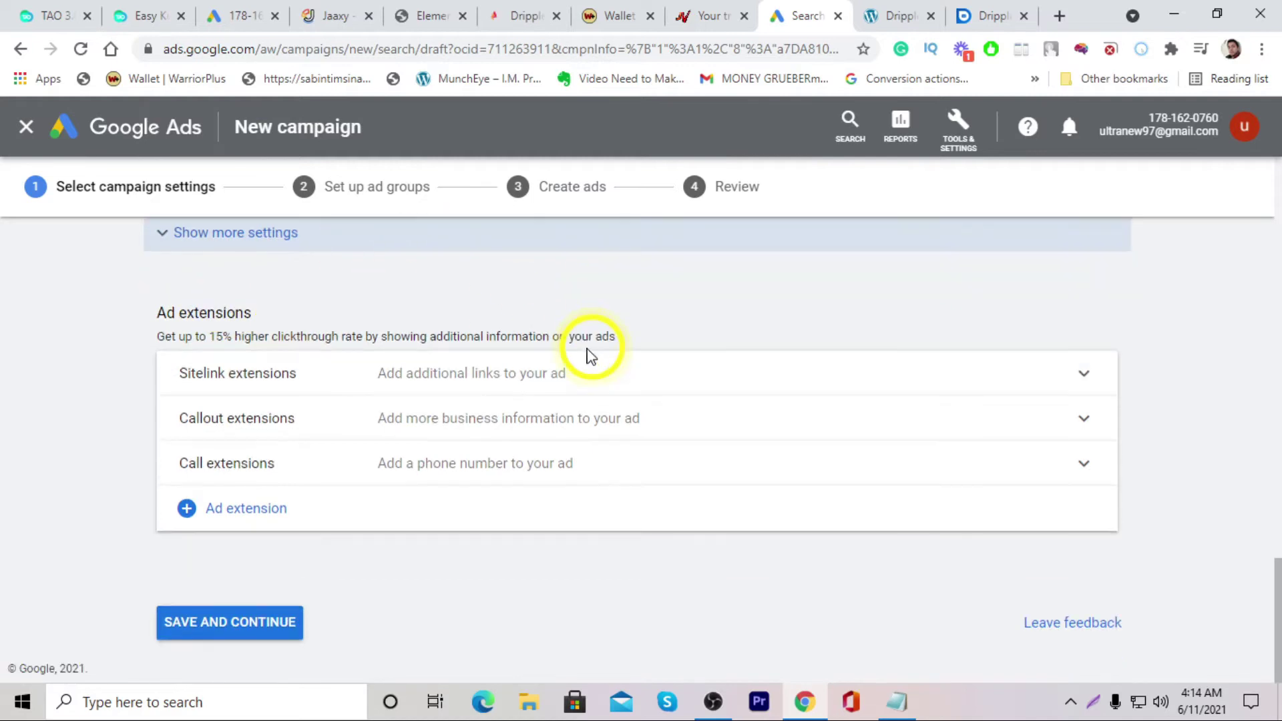
{"action": "left_click", "coordinate": [272, 619]}
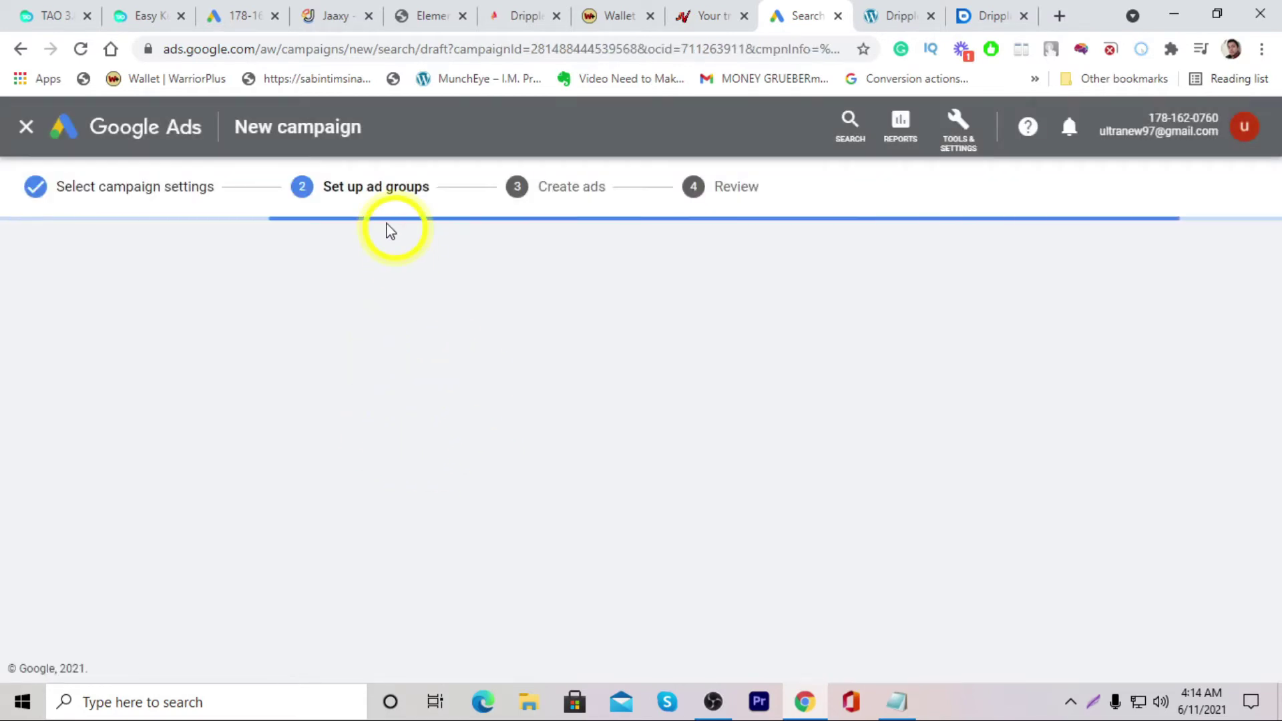
Copy the DRIPPLER REVIEW heading from the review page as the seed phrase for the ad group's keywords.
{"action": "scroll", "coordinate": [374, 323], "scroll_direction": "down", "scroll_amount": 3}
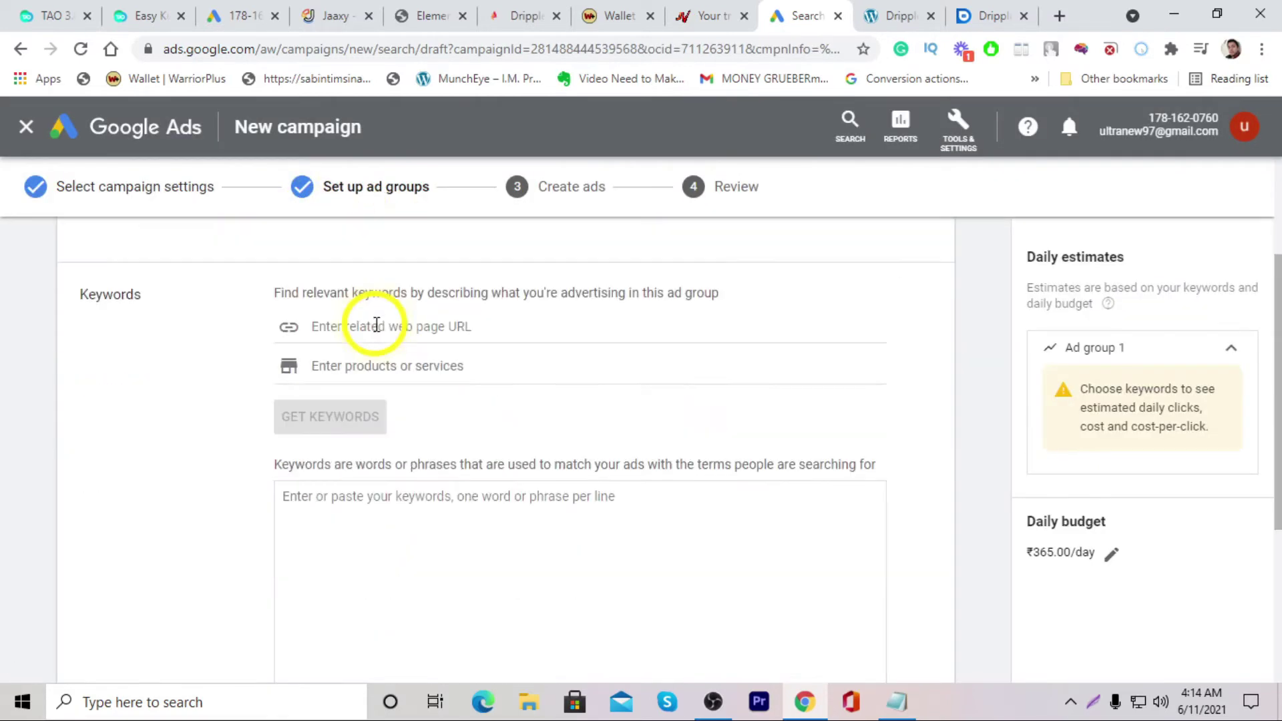
{"action": "left_click", "coordinate": [387, 535]}
{"action": "scroll", "coordinate": [459, 497], "scroll_direction": "down", "scroll_amount": 1}
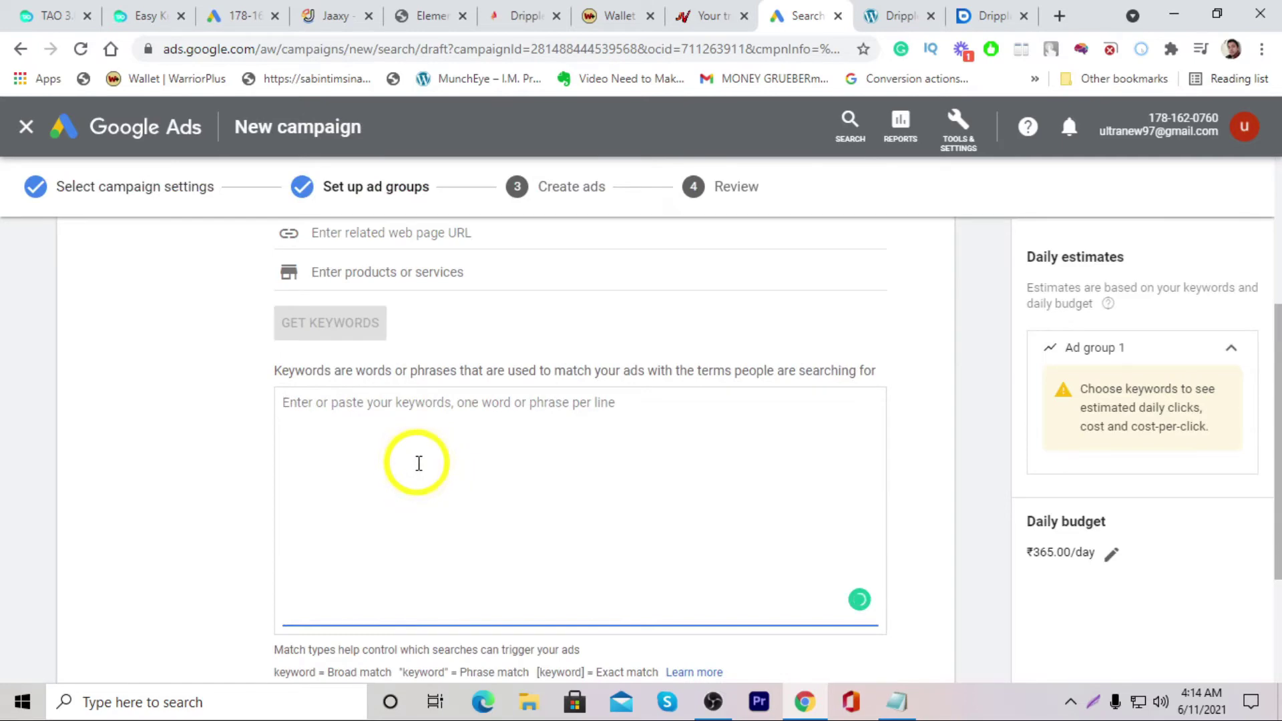
{"action": "left_click", "coordinate": [498, 16]}
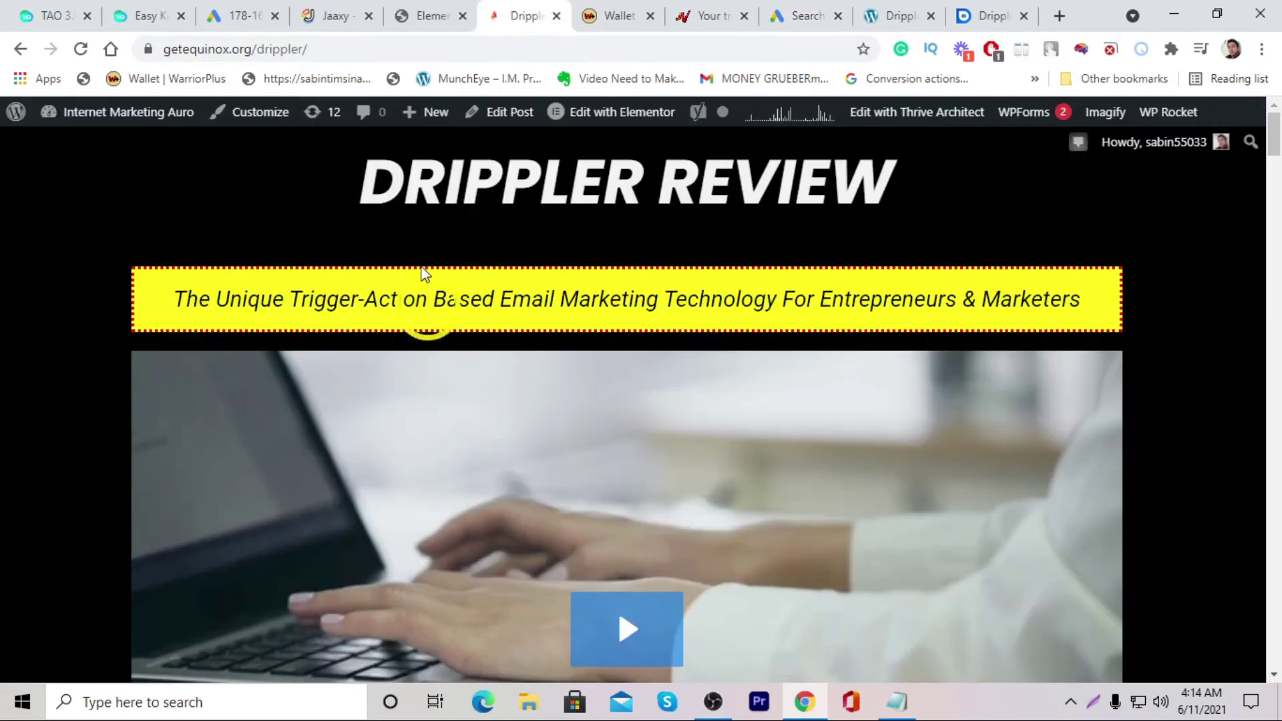
{"action": "left_click_drag", "start_coordinate": [363, 207], "coordinate": [859, 189]}
{"action": "right_click", "coordinate": [864, 187]}
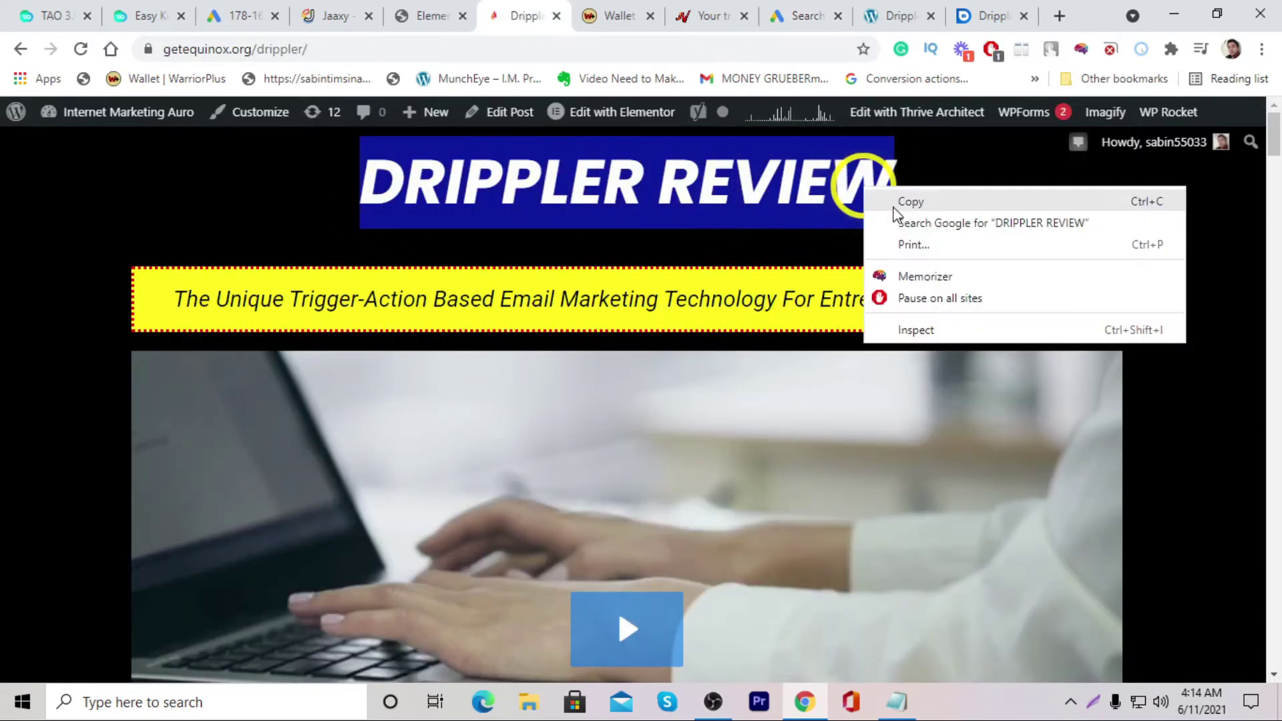
{"action": "left_click", "coordinate": [893, 208]}
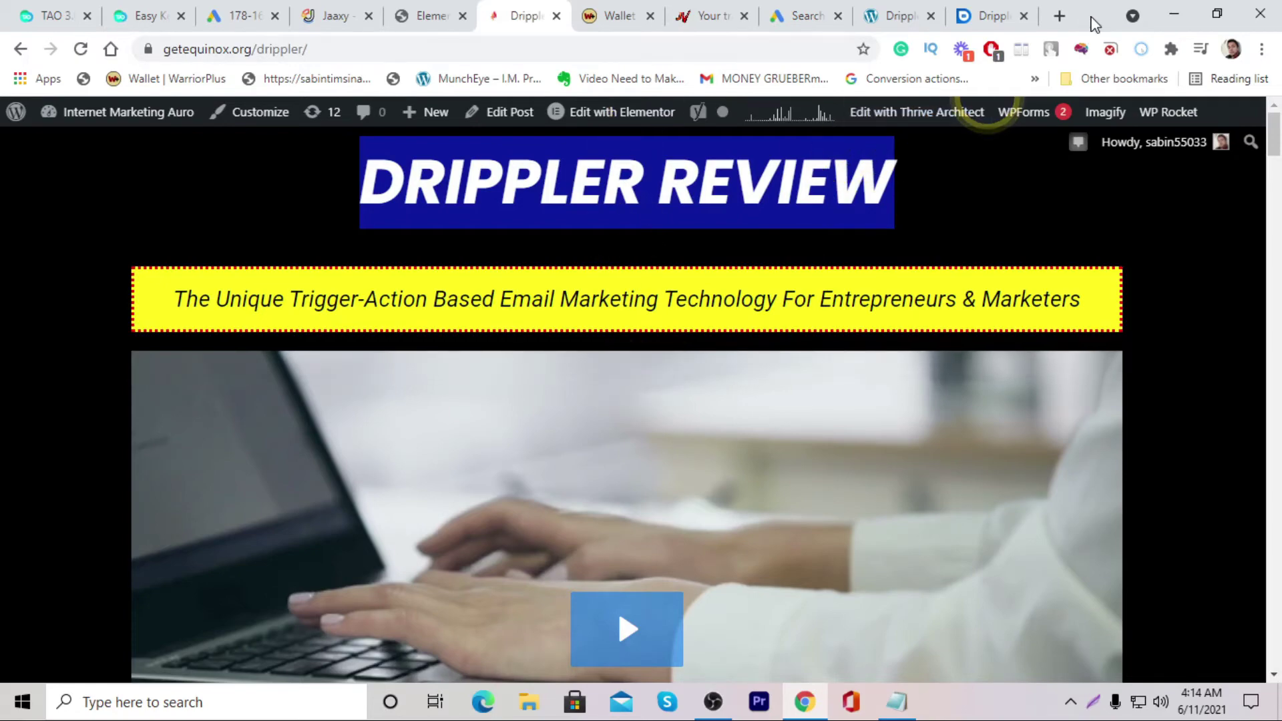
Open the free tag generator of rapidtags.io in a new browser tab.
{"action": "left_click", "coordinate": [1055, 20]}
{"action": "type", "text": "rapidtags.io"}
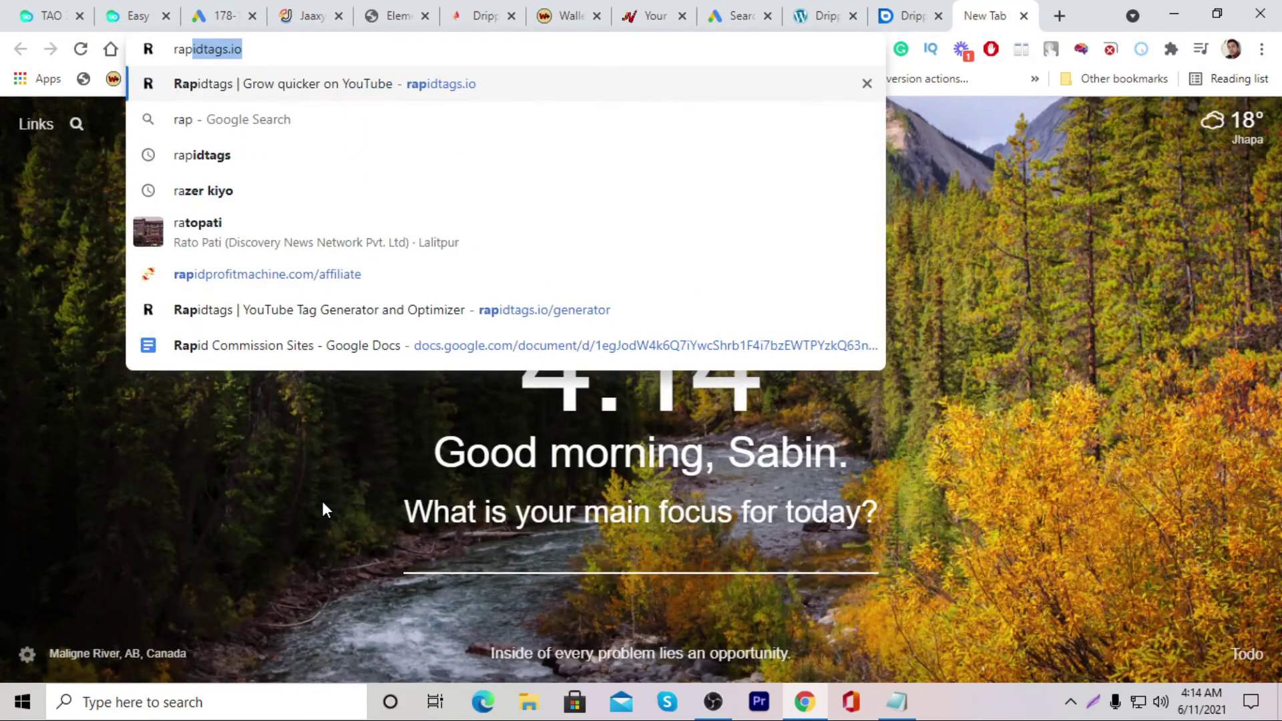
{"action": "key", "text": "Return"}
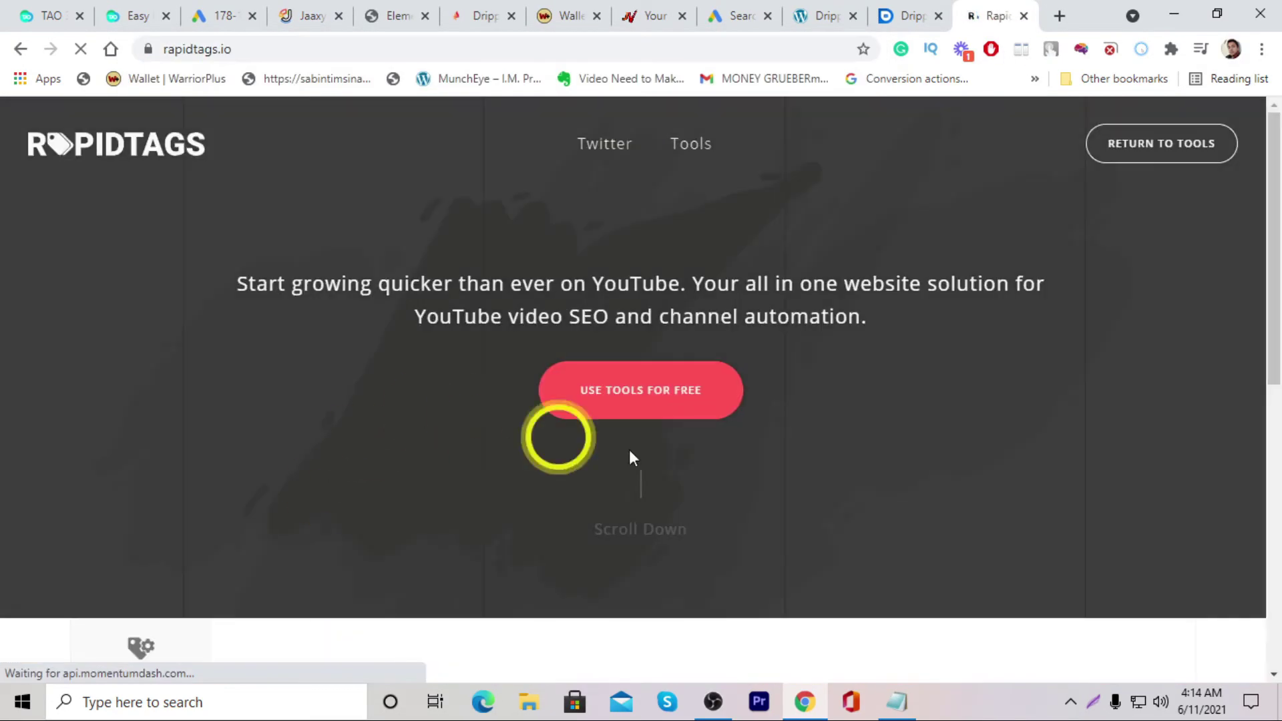
{"action": "left_click", "coordinate": [691, 400]}
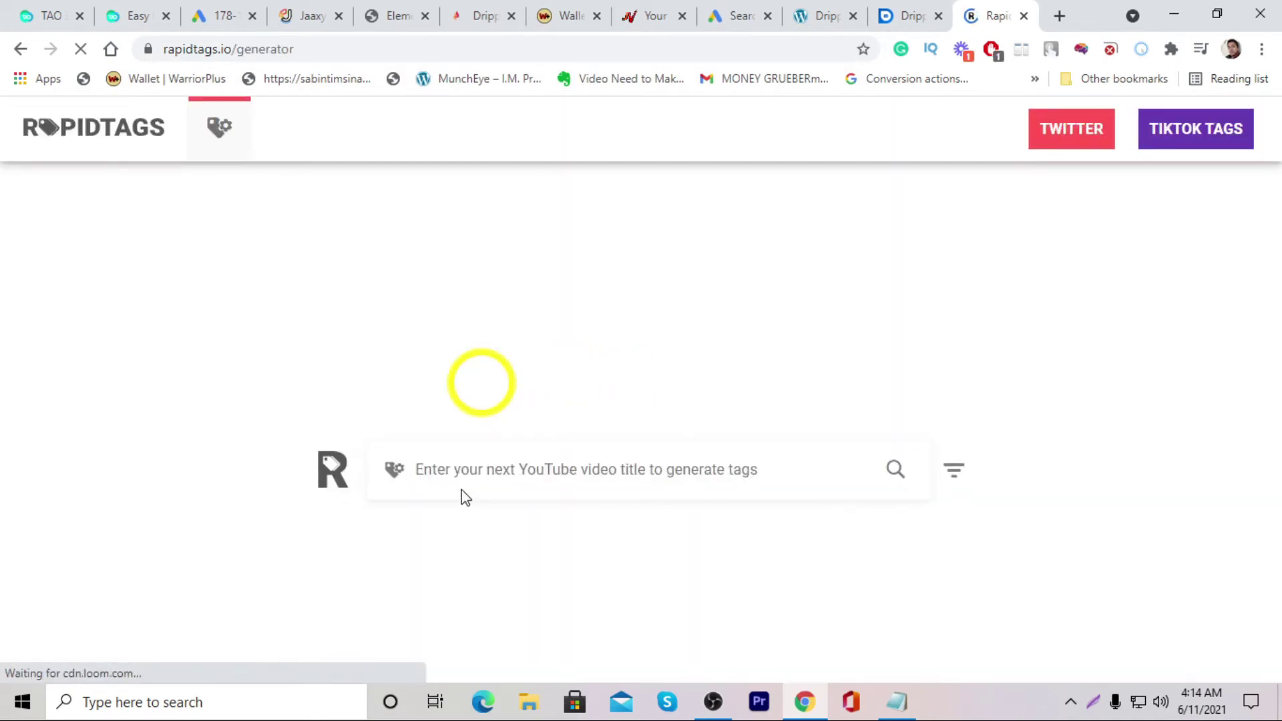
Generate tags for the copied phrase DRIPPLER REVIEW and copy the complete tag list.
{"action": "right_click", "coordinate": [471, 479]}
{"action": "left_click", "coordinate": [616, 332]}
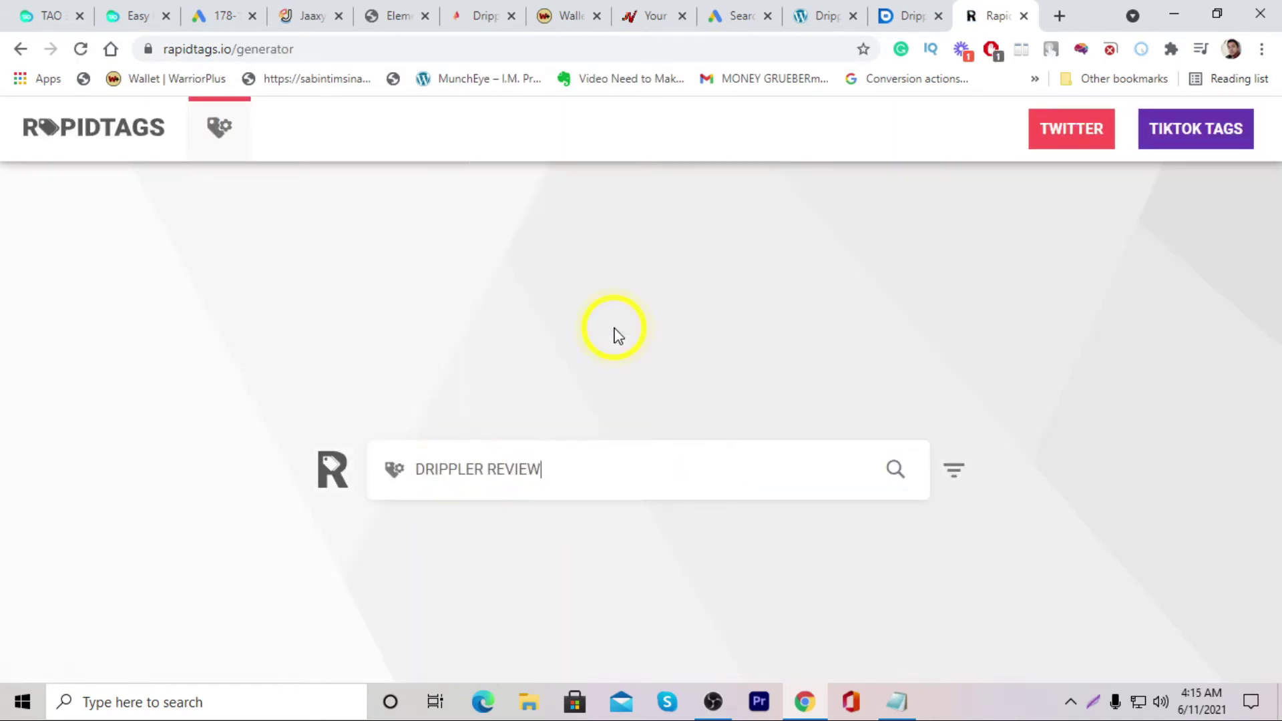
{"action": "key", "text": "Return"}
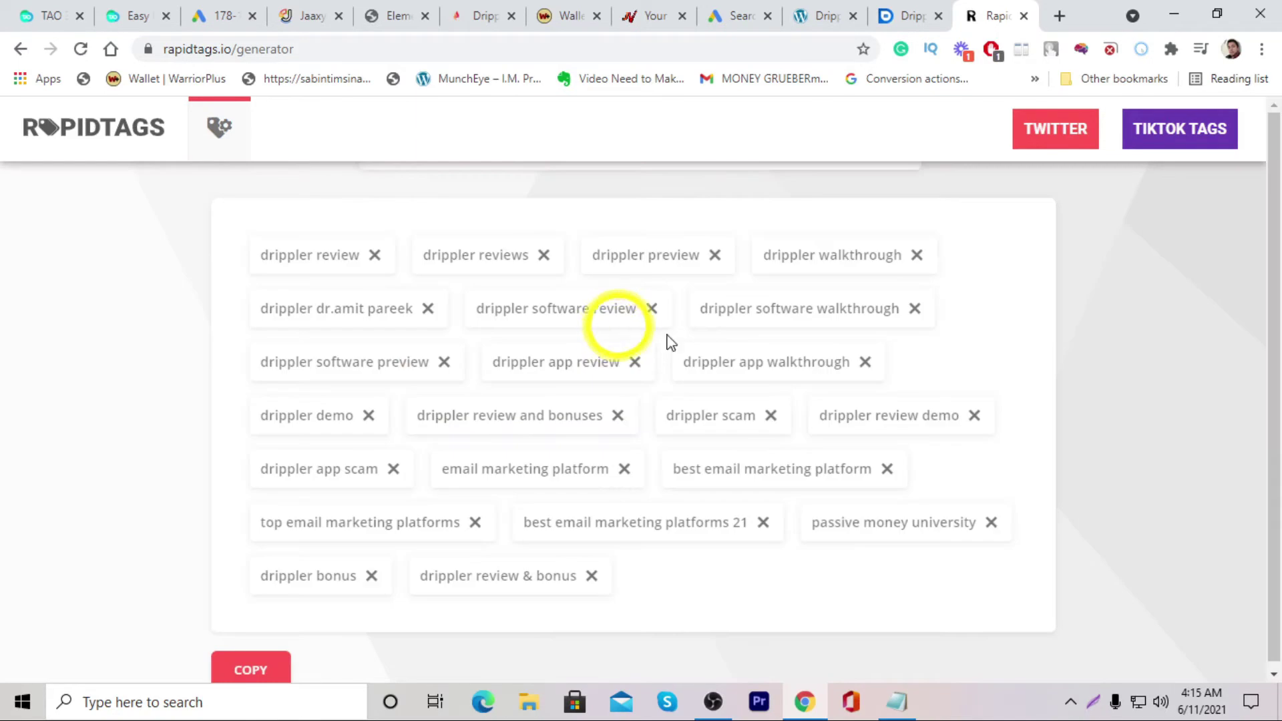
{"action": "left_click", "coordinate": [257, 668]}
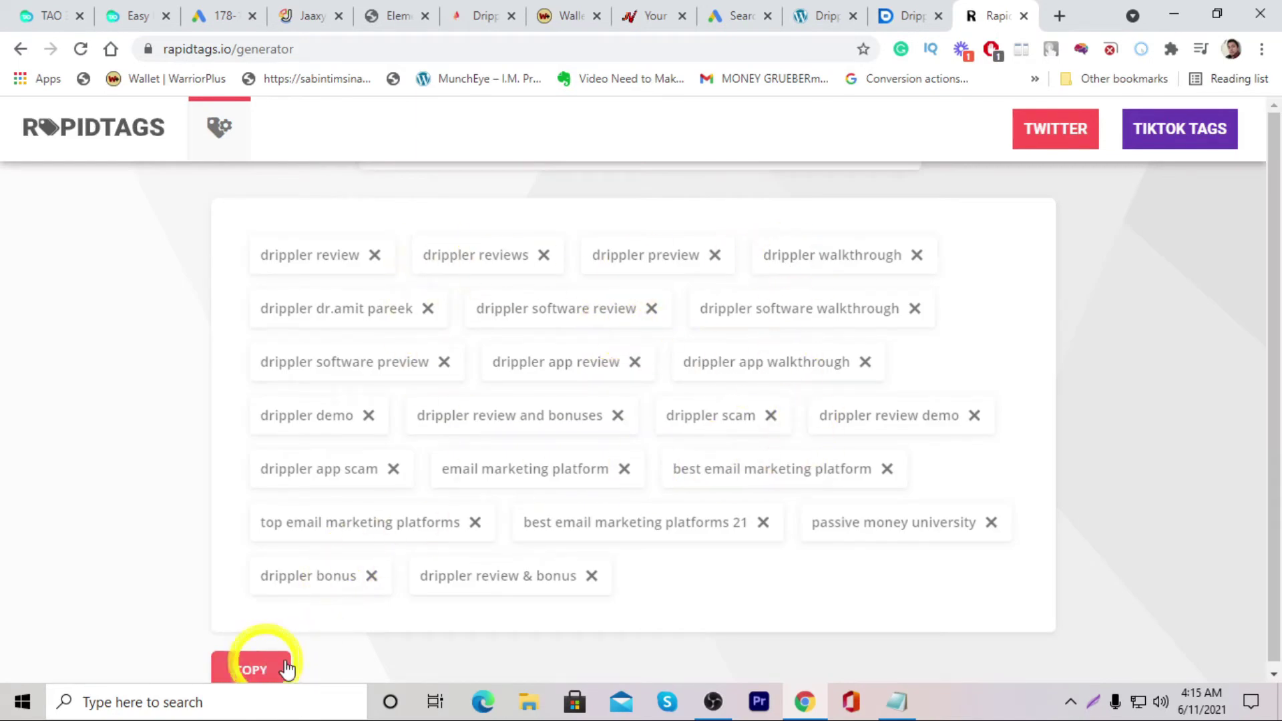
Switch to Notepad, maximize it, and replace the selected note text with the copied tag list.
{"action": "left_click", "coordinate": [897, 702]}
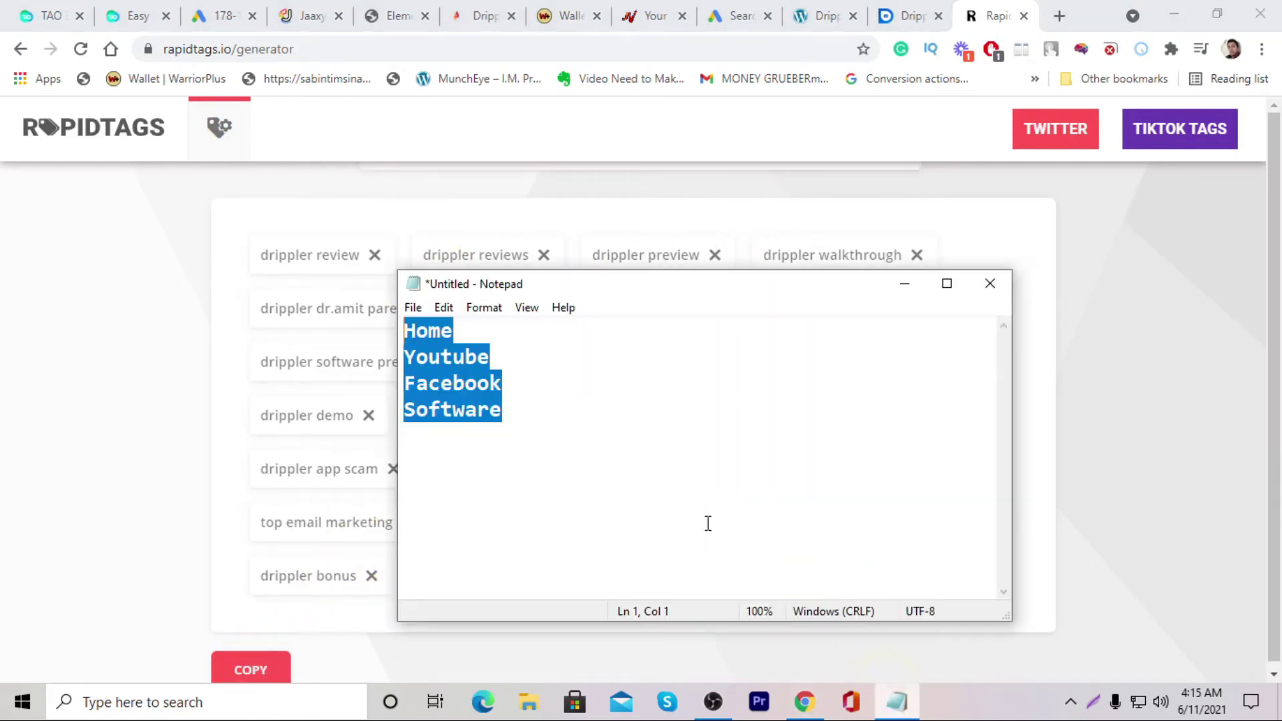
{"action": "left_click", "coordinate": [949, 283]}
{"action": "right_click", "coordinate": [360, 221]}
{"action": "left_click", "coordinate": [398, 302]}
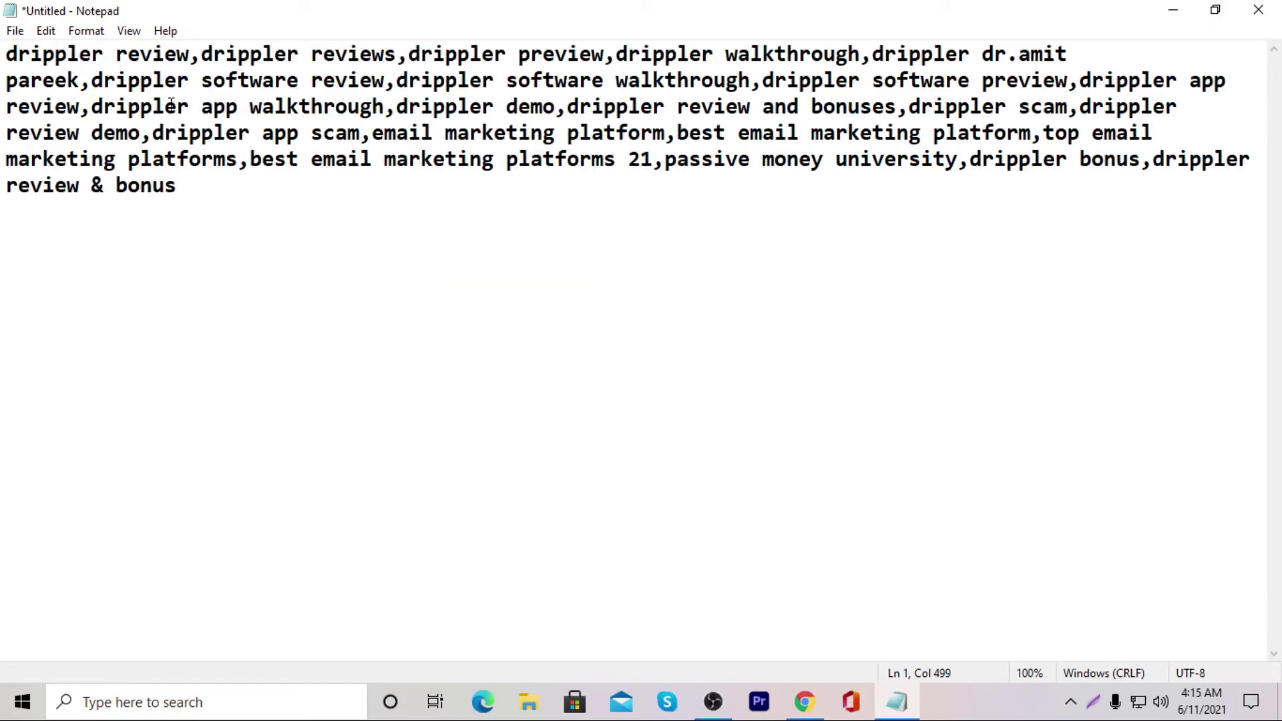
Put the keywords drippler review, drippler reviews, drippler preview and drippler walkthrough on separate lines.
{"action": "key", "text": "Return"}
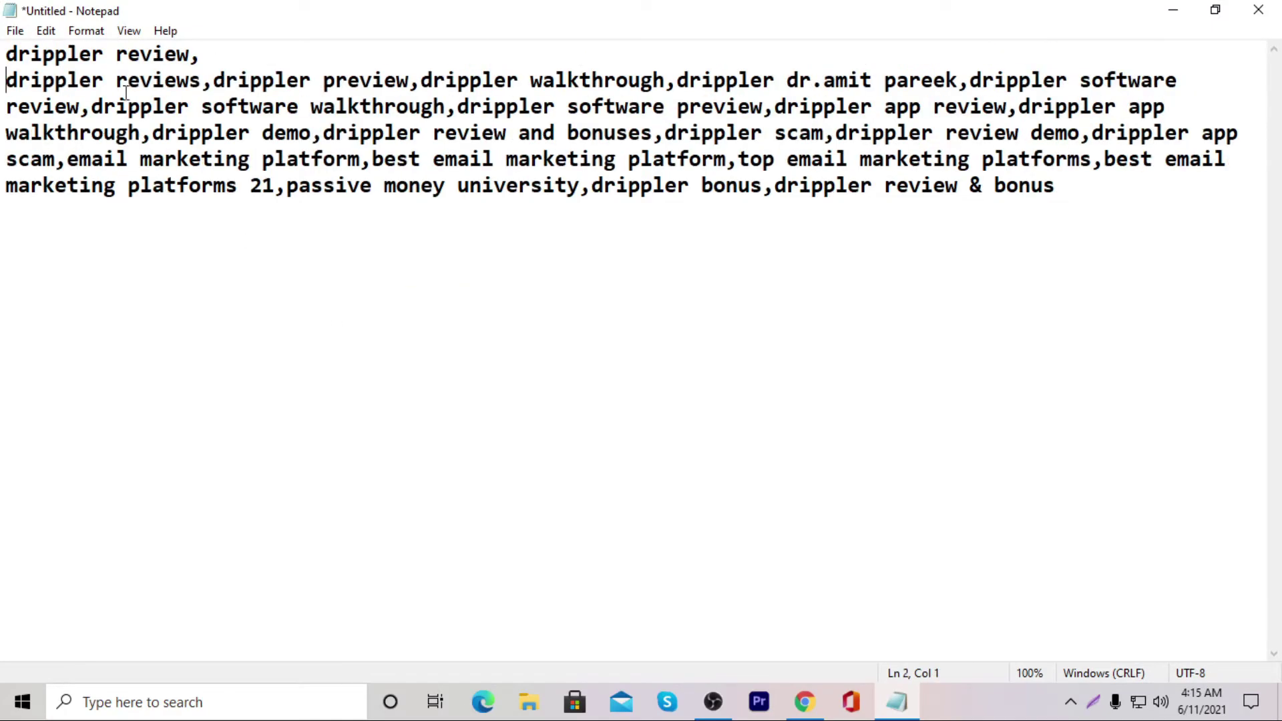
{"action": "left_click", "coordinate": [221, 80]}
{"action": "key", "text": "Return"}
{"action": "key", "text": "BackSpace"}
{"action": "left_click", "coordinate": [212, 80]}
{"action": "key", "text": "Return"}
{"action": "key", "text": "Return"}
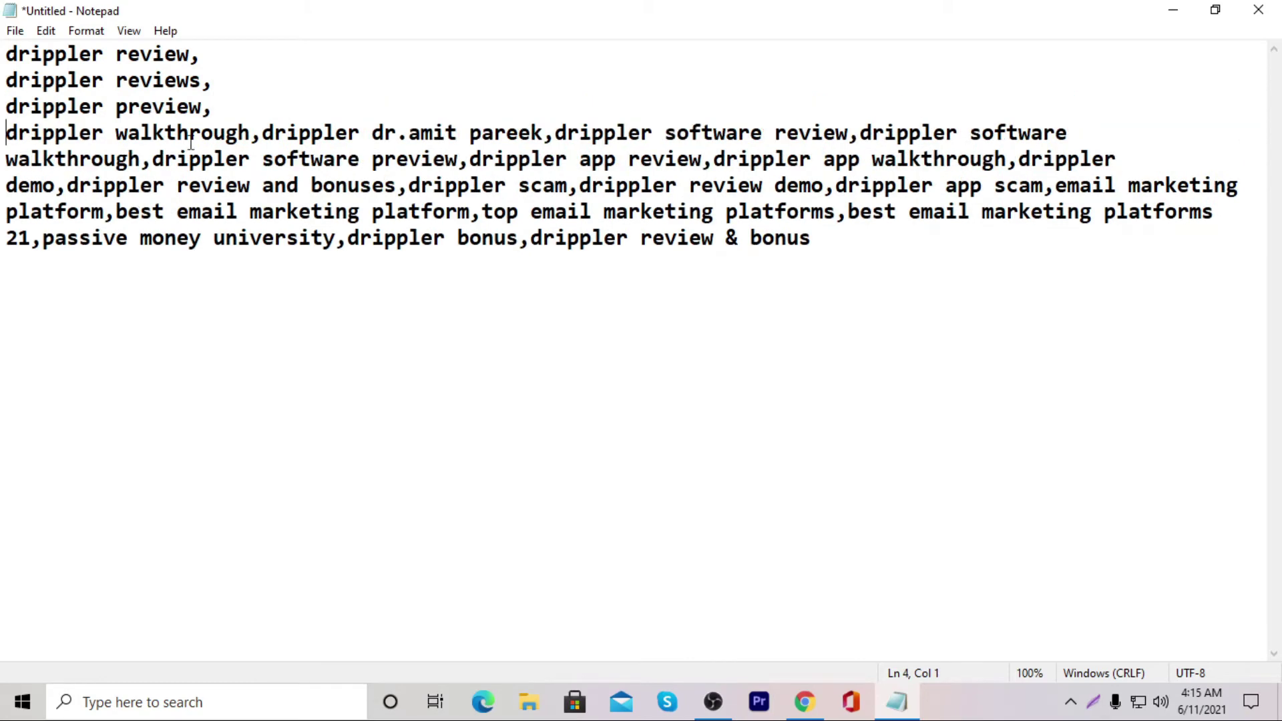
{"action": "key", "text": "Return"}
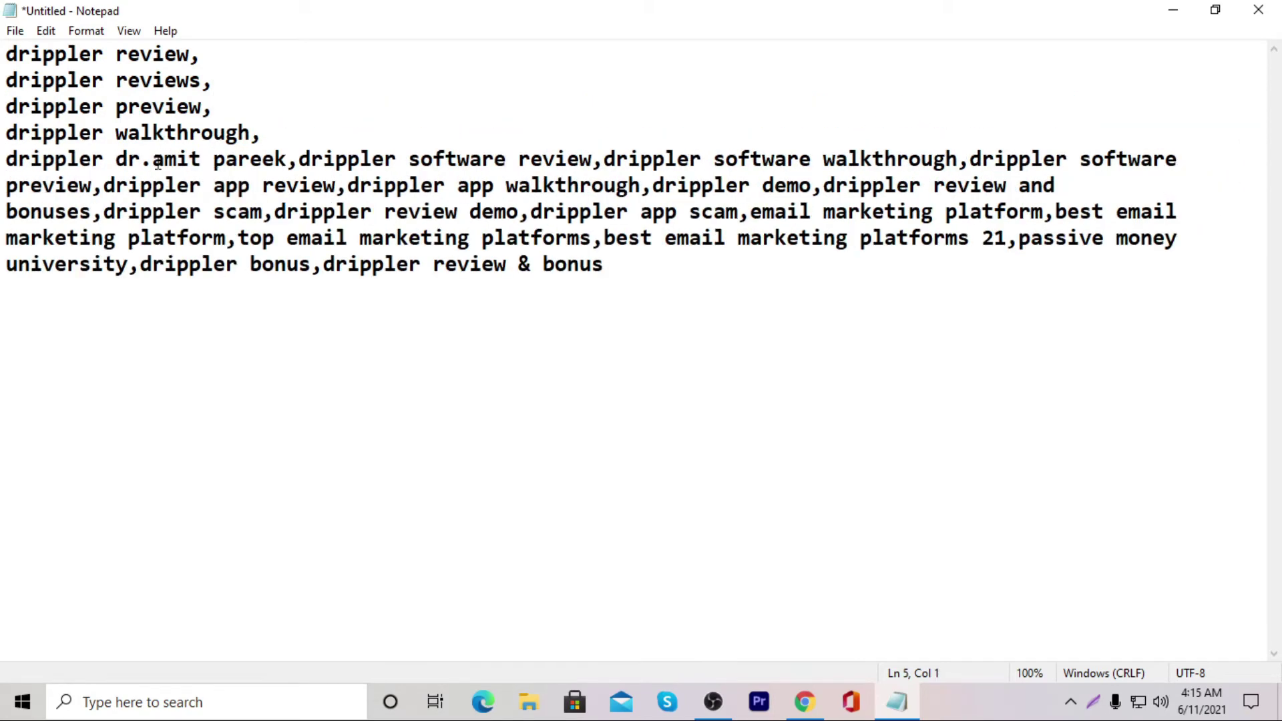
Put the keyword with the creator's name, drippler software review and drippler software walkthrough on separate lines.
{"action": "left_click", "coordinate": [298, 161]}
{"action": "key", "text": "Return"}
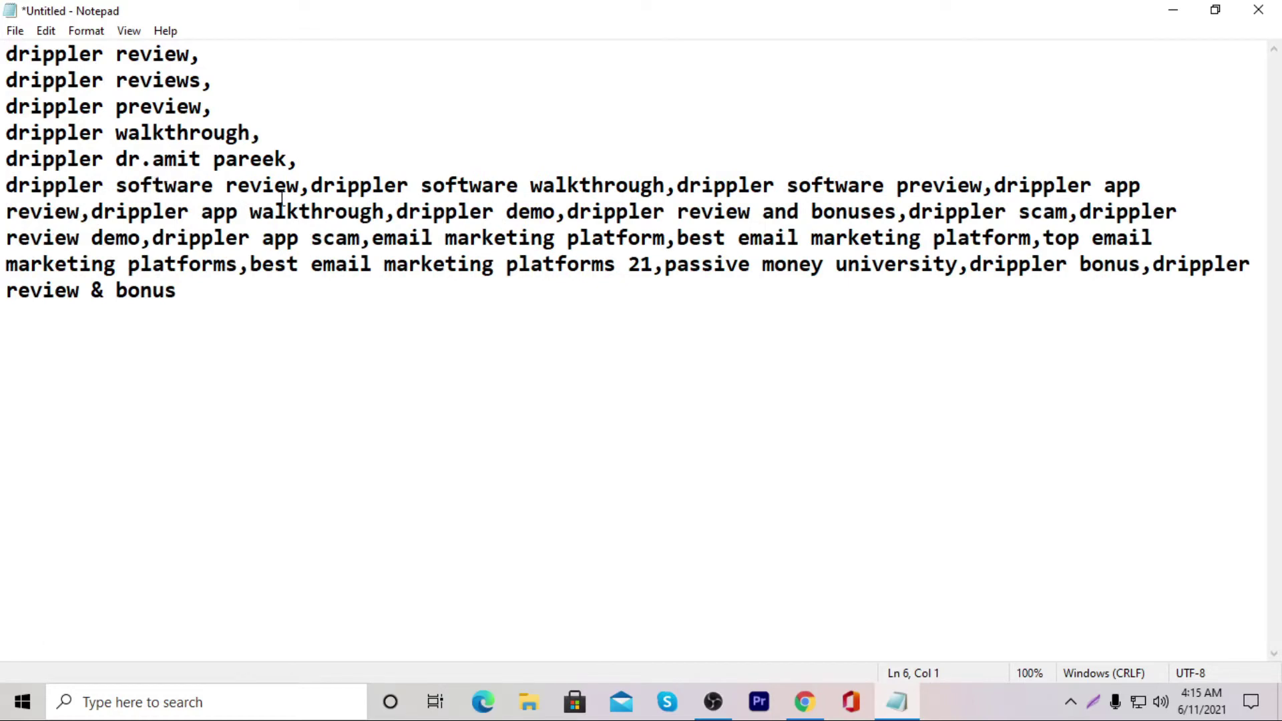
{"action": "left_click", "coordinate": [320, 190]}
{"action": "key", "text": "Return"}
{"action": "key", "text": "BackSpace"}
{"action": "left_click", "coordinate": [312, 187]}
{"action": "key", "text": "Return"}
{"action": "left_click", "coordinate": [371, 211]}
{"action": "key", "text": "Return"}
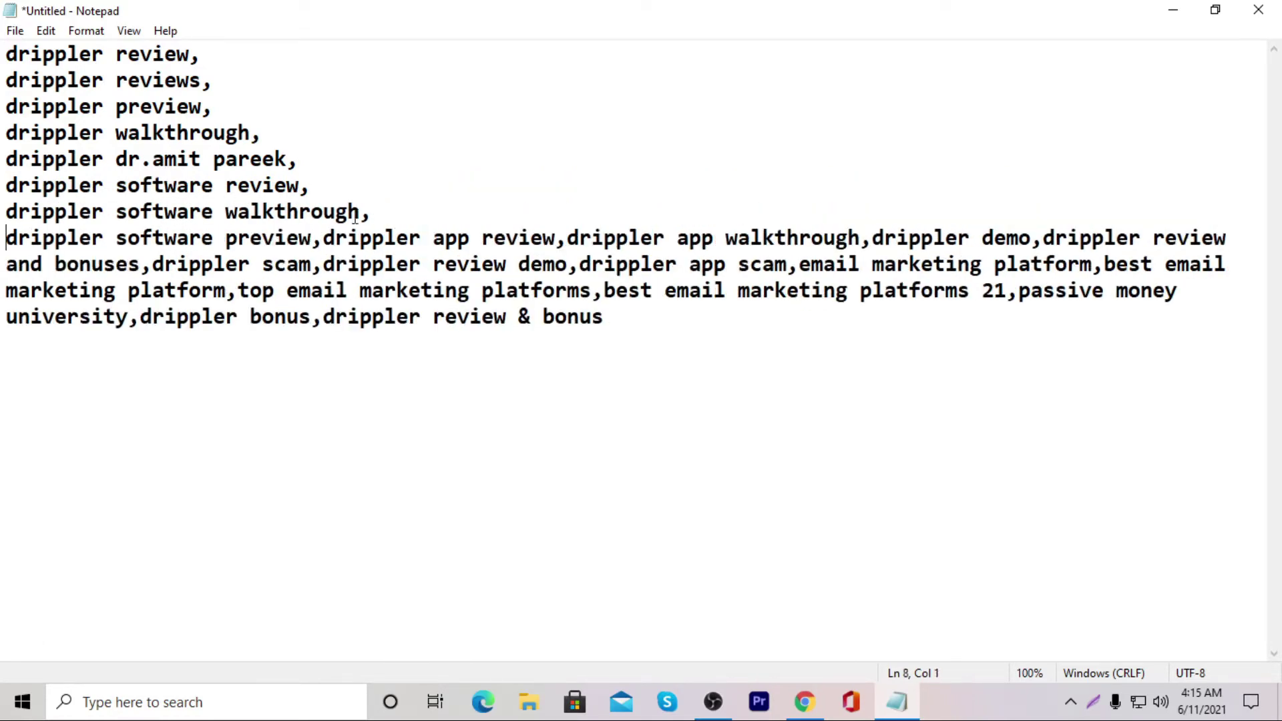
Put drippler software preview, drippler app review, drippler app walkthrough and drippler demo on separate lines.
{"action": "left_click", "coordinate": [326, 238]}
{"action": "key", "text": "Return"}
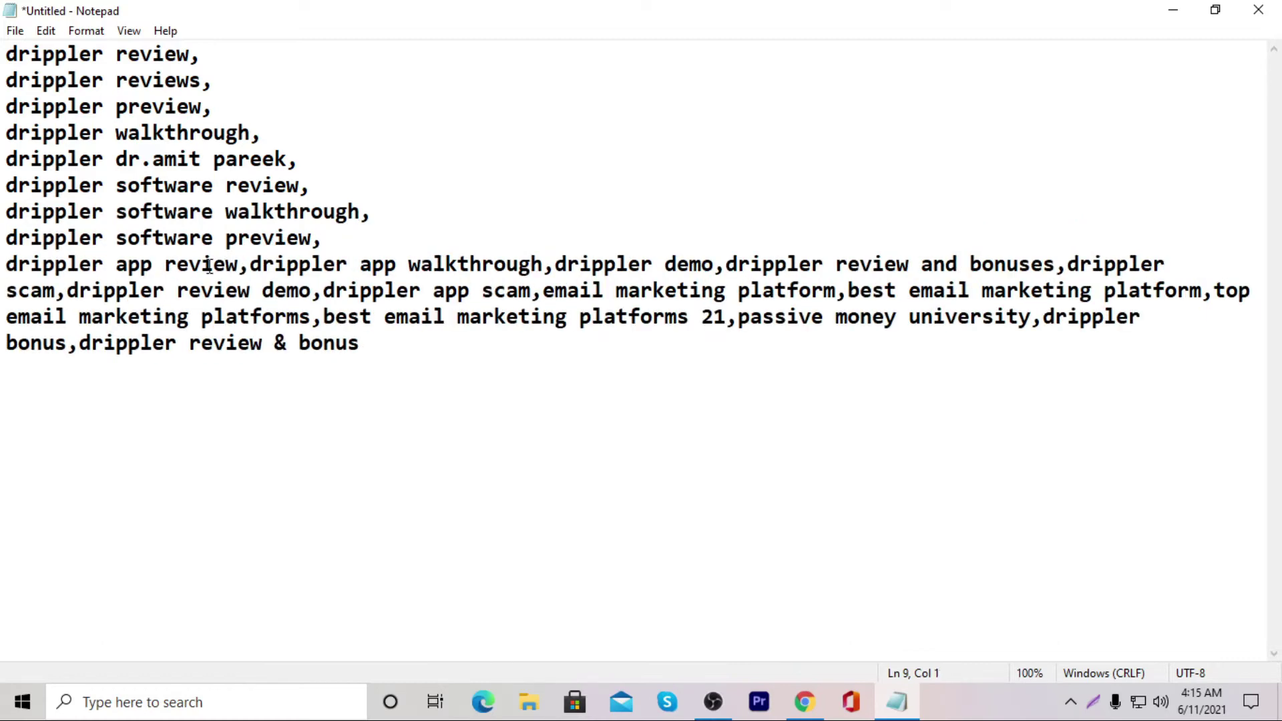
{"action": "key", "text": "Return"}
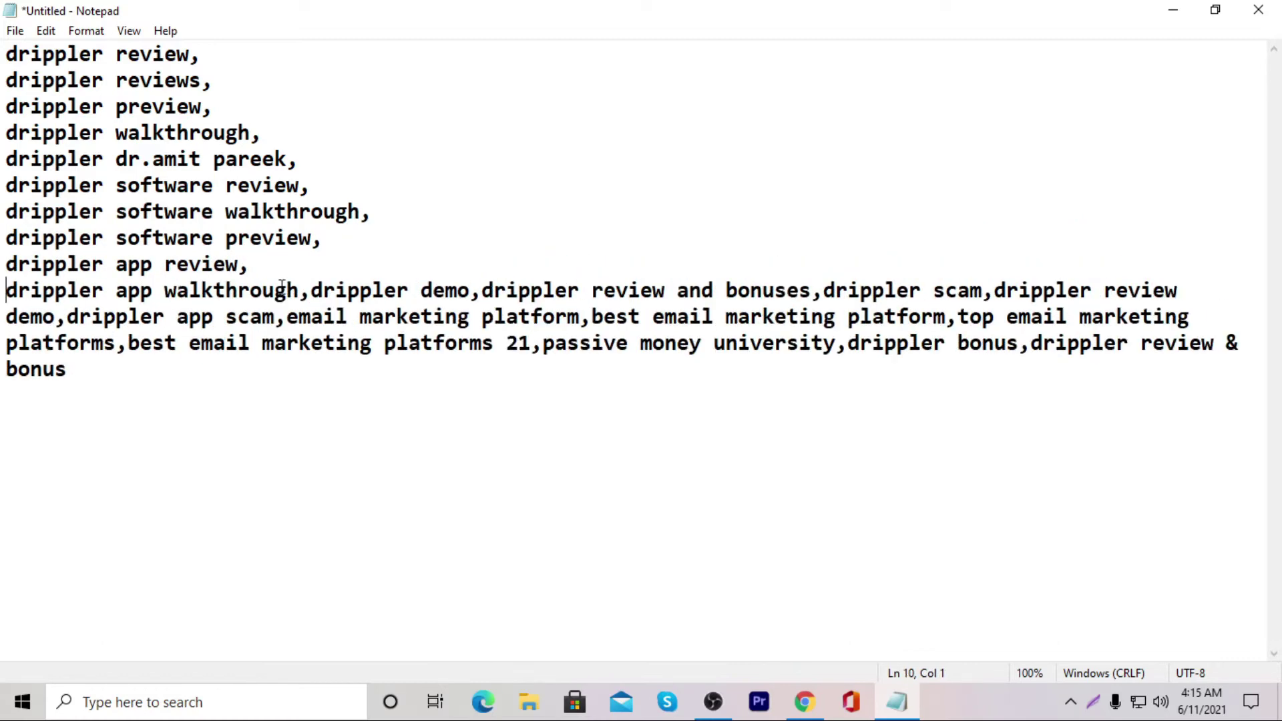
{"action": "key", "text": "Return"}
{"action": "left_click", "coordinate": [178, 312]}
{"action": "key", "text": "Return"}
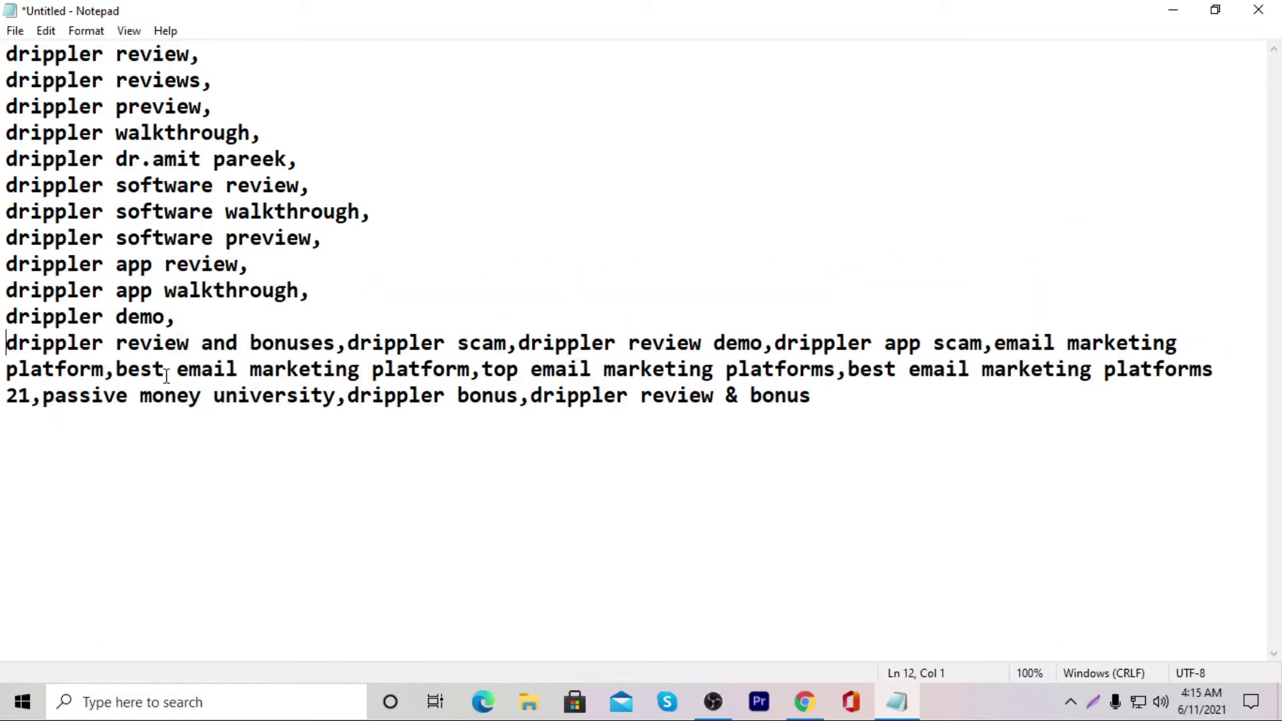
Put drippler review and bonuses, drippler scam and drippler review demo on separate lines, and delete the keyword drippler app scam.
{"action": "key", "text": "Return"}
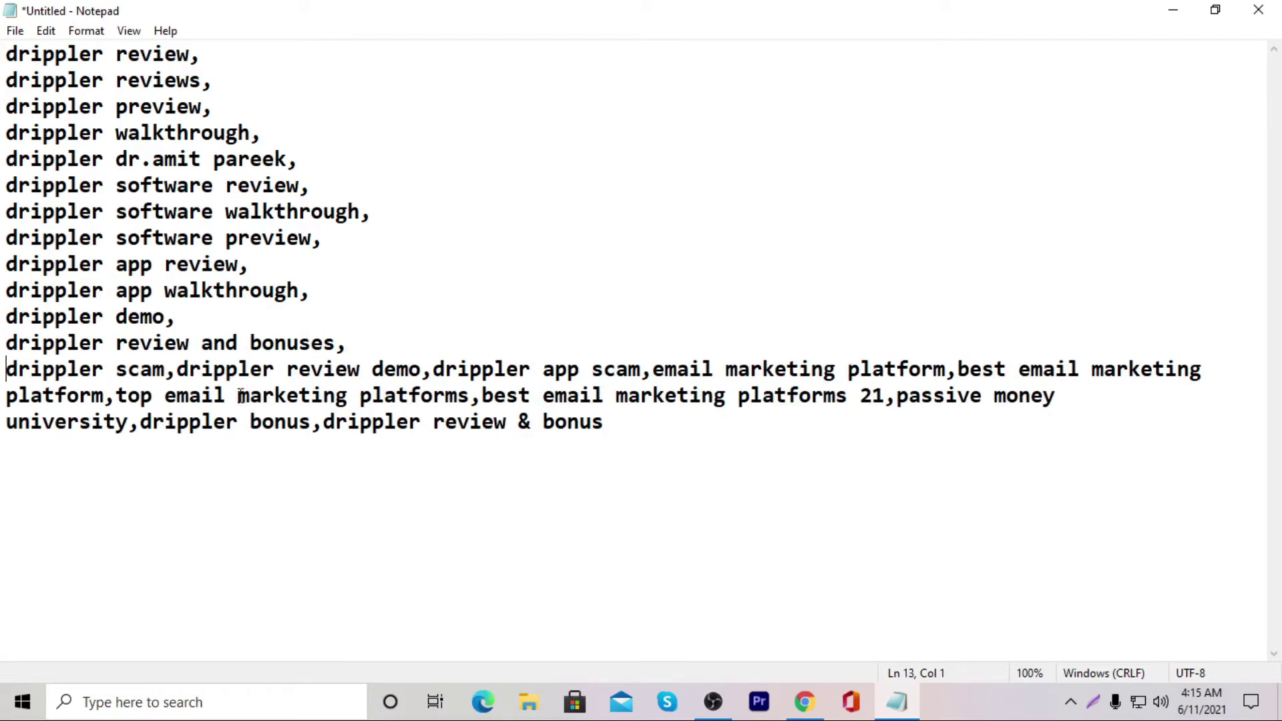
{"action": "key", "text": "Return"}
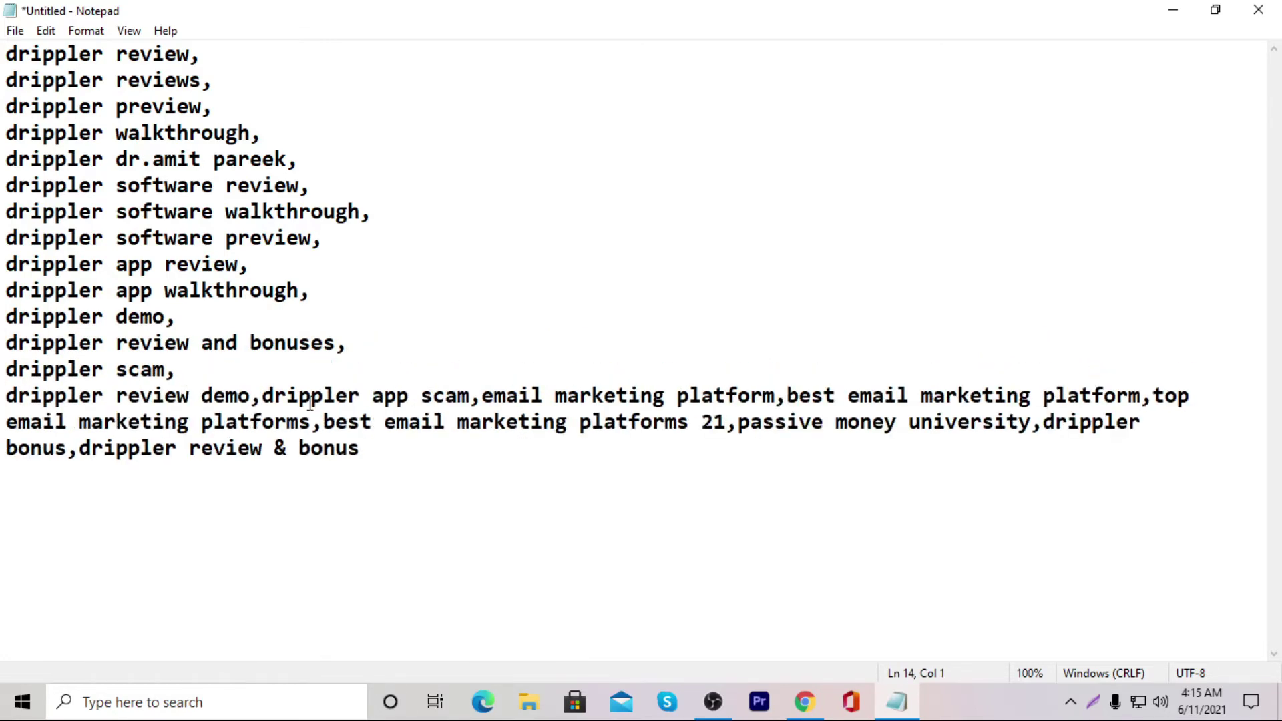
{"action": "key", "text": "Return"}
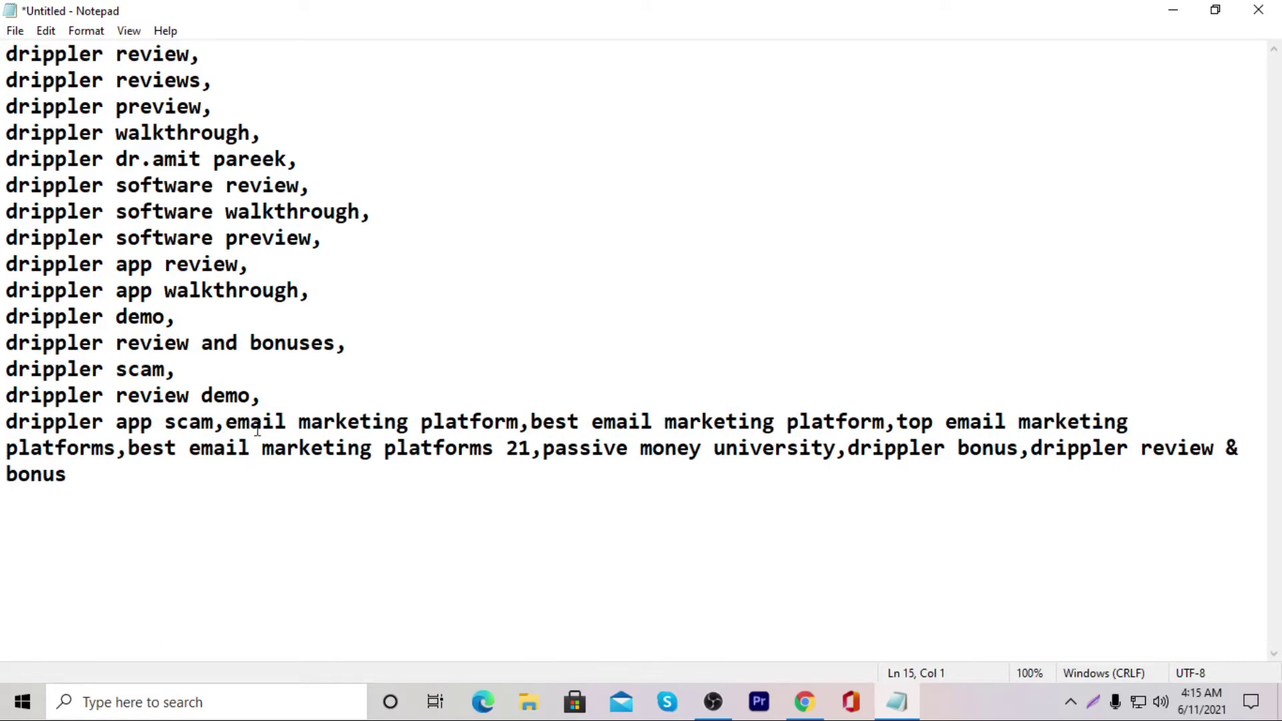
{"action": "left_click", "coordinate": [227, 423], "text": "shift"}
{"action": "key", "text": "Delete"}
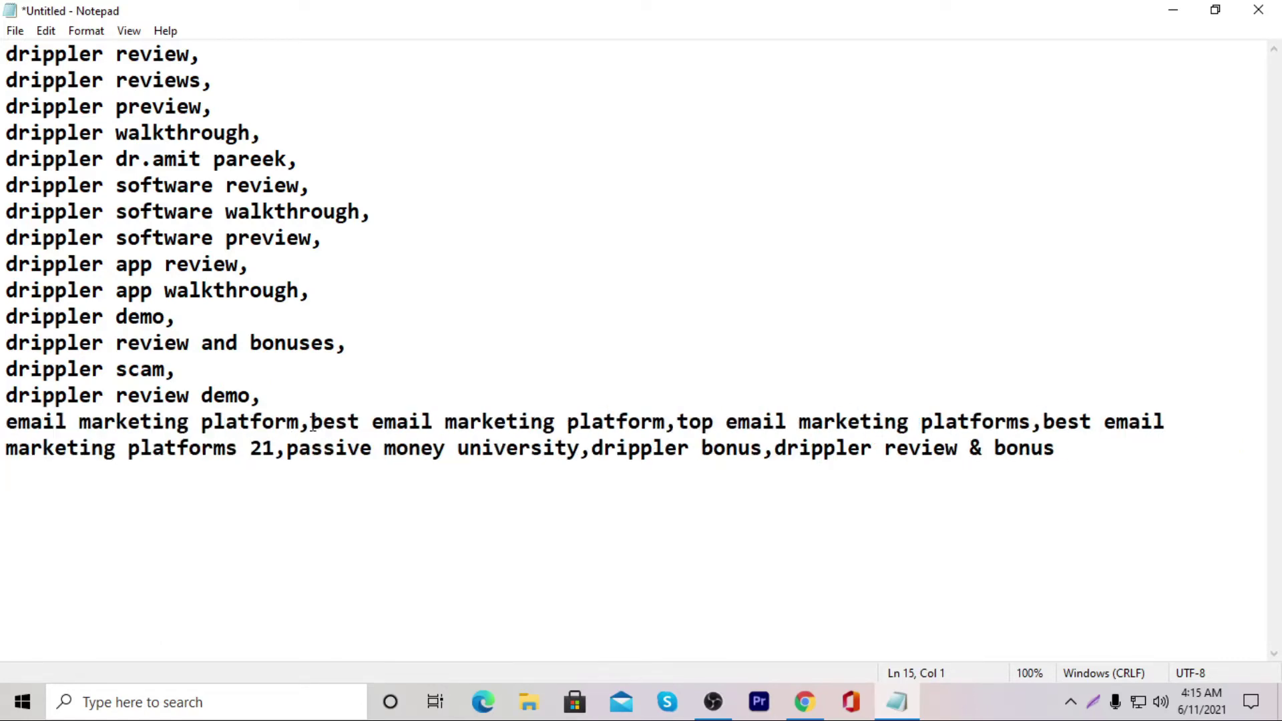
Put email marketing platform and best email marketing platform on separate lines, and delete every keyword from top email marketing platforms onward.
{"action": "left_click", "coordinate": [311, 422]}
{"action": "key", "text": "Return"}
{"action": "left_click", "coordinate": [372, 452]}
{"action": "key", "text": "Return"}
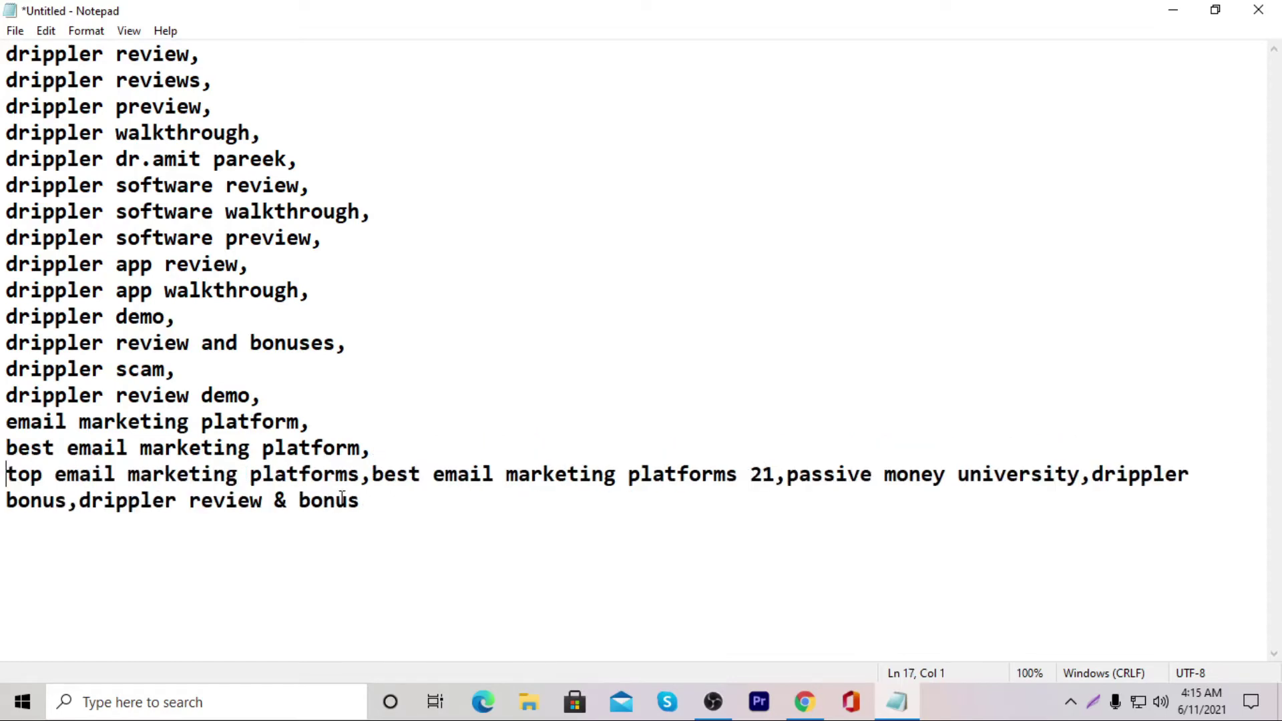
{"action": "left_click_drag", "start_coordinate": [3, 472], "coordinate": [459, 550]}
{"action": "key", "text": "Delete"}
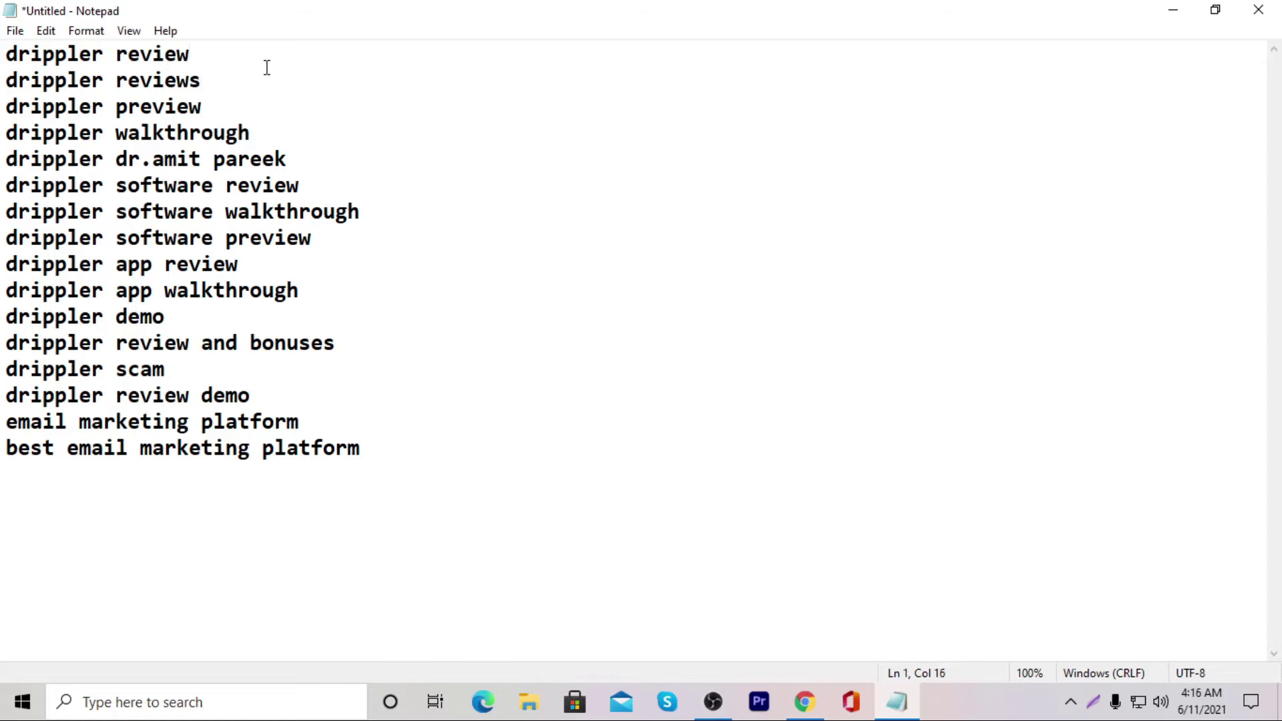
Copy the whole comma-free keyword list from Notepad into the ad group's keywords box in Google Ads.
{"action": "key", "text": "ctrl+a"}
{"action": "left_click", "coordinate": [1174, 10]}
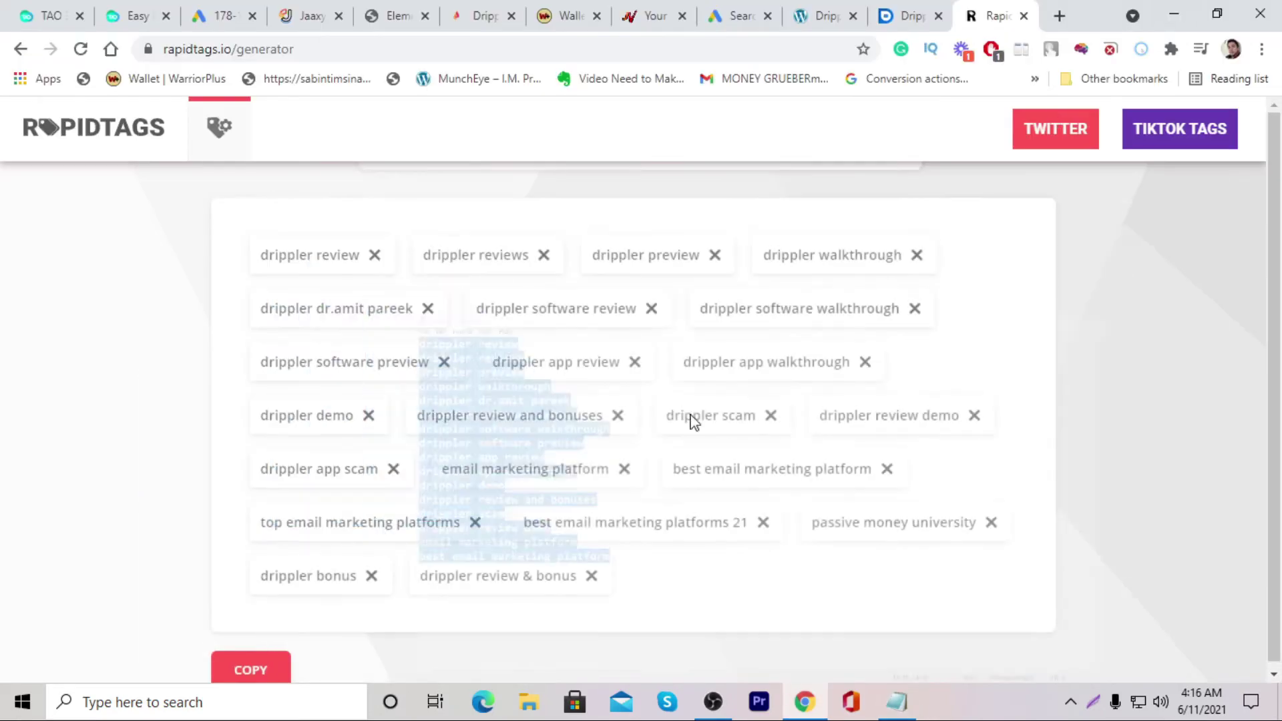
{"action": "left_click", "coordinate": [738, 16]}
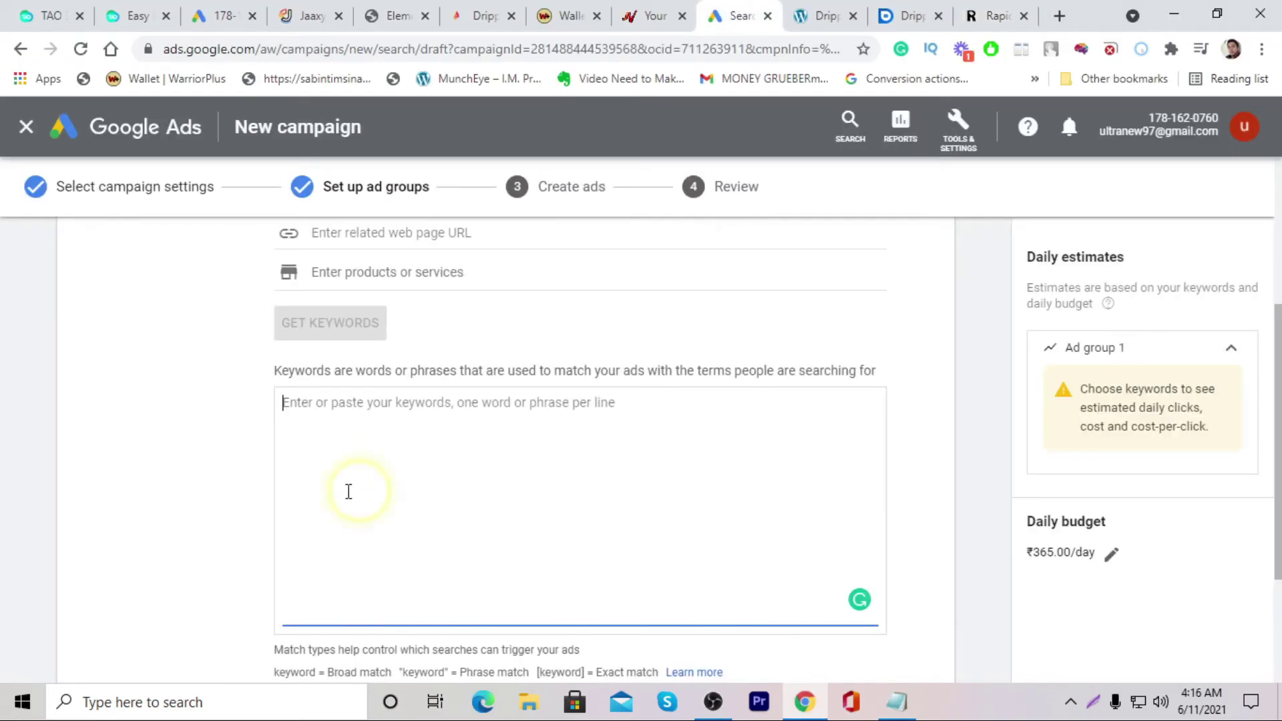
{"action": "right_click", "coordinate": [358, 422]}
{"action": "left_click", "coordinate": [450, 269]}
Review the ad group's estimated daily clicks, average CPC and daily cost, and save the ad group to continue to ad creation.
{"action": "scroll", "coordinate": [292, 568], "scroll_direction": "down", "scroll_amount": 2}
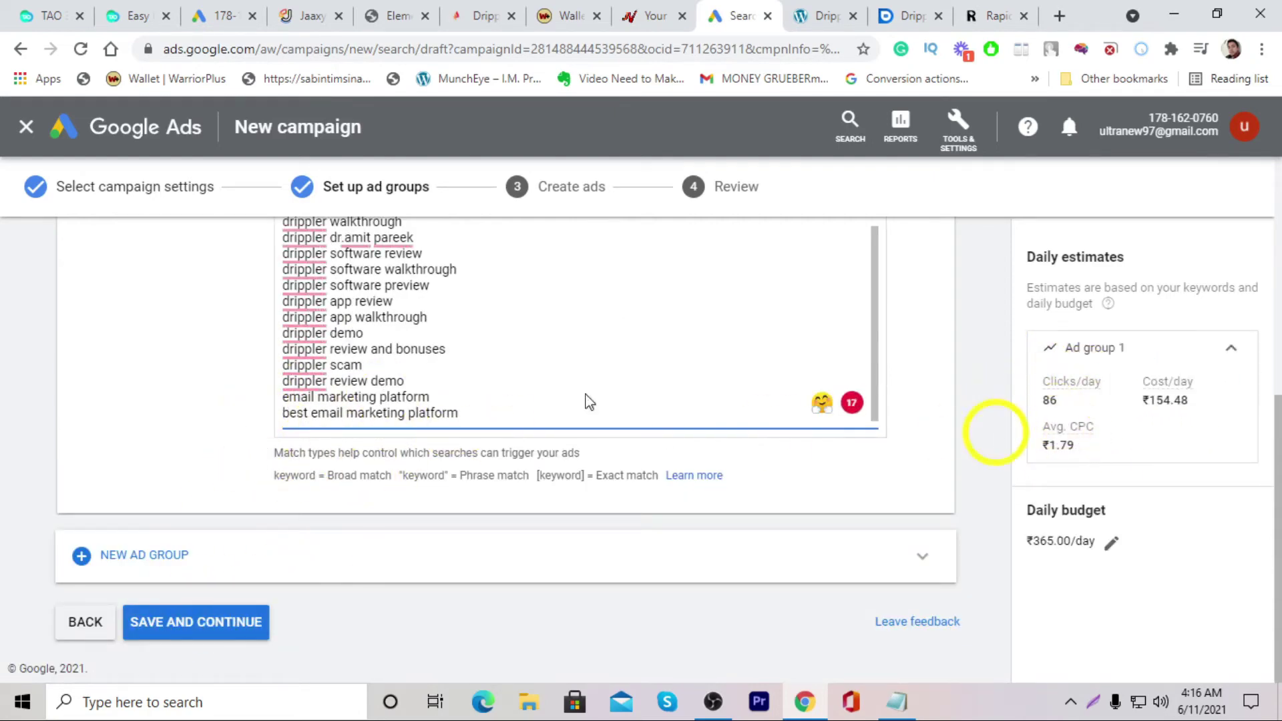
{"action": "scroll", "coordinate": [561, 366], "scroll_direction": "up", "scroll_amount": 1}
{"action": "scroll", "coordinate": [415, 358], "scroll_direction": "down", "scroll_amount": 1}
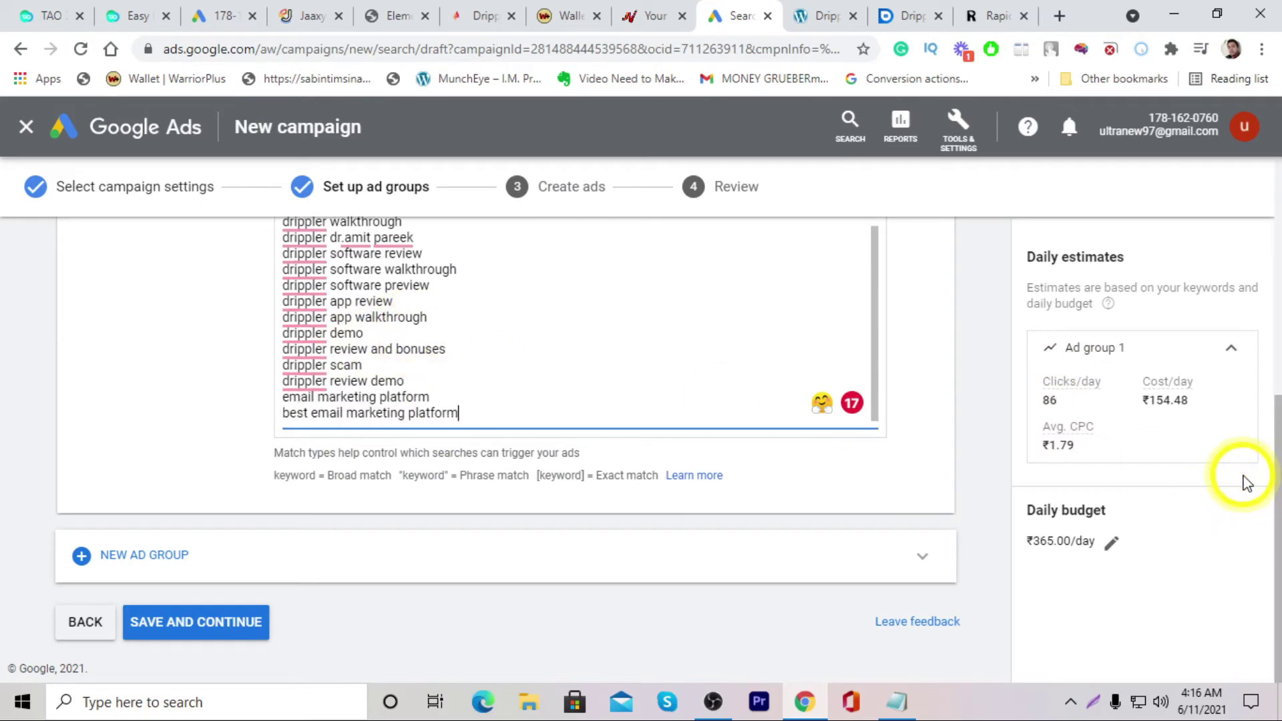
{"action": "double_click", "coordinate": [1048, 401]}
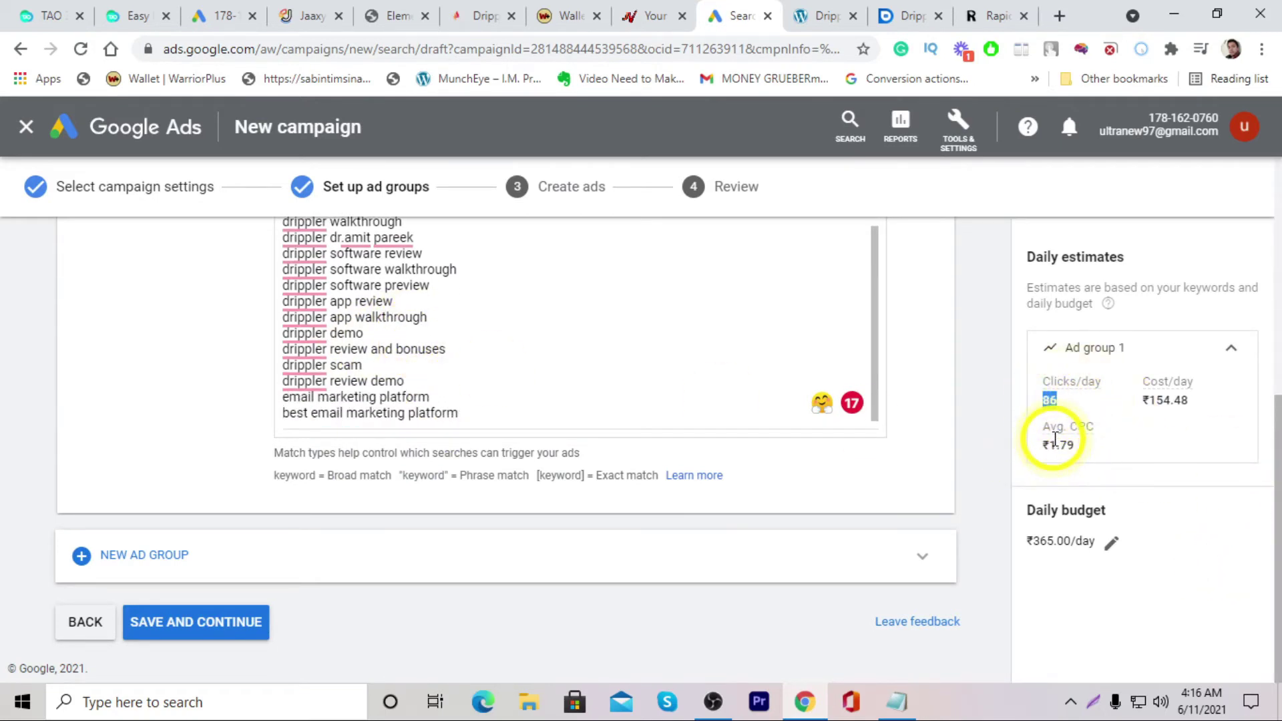
{"action": "left_click_drag", "start_coordinate": [1046, 446], "coordinate": [1082, 451]}
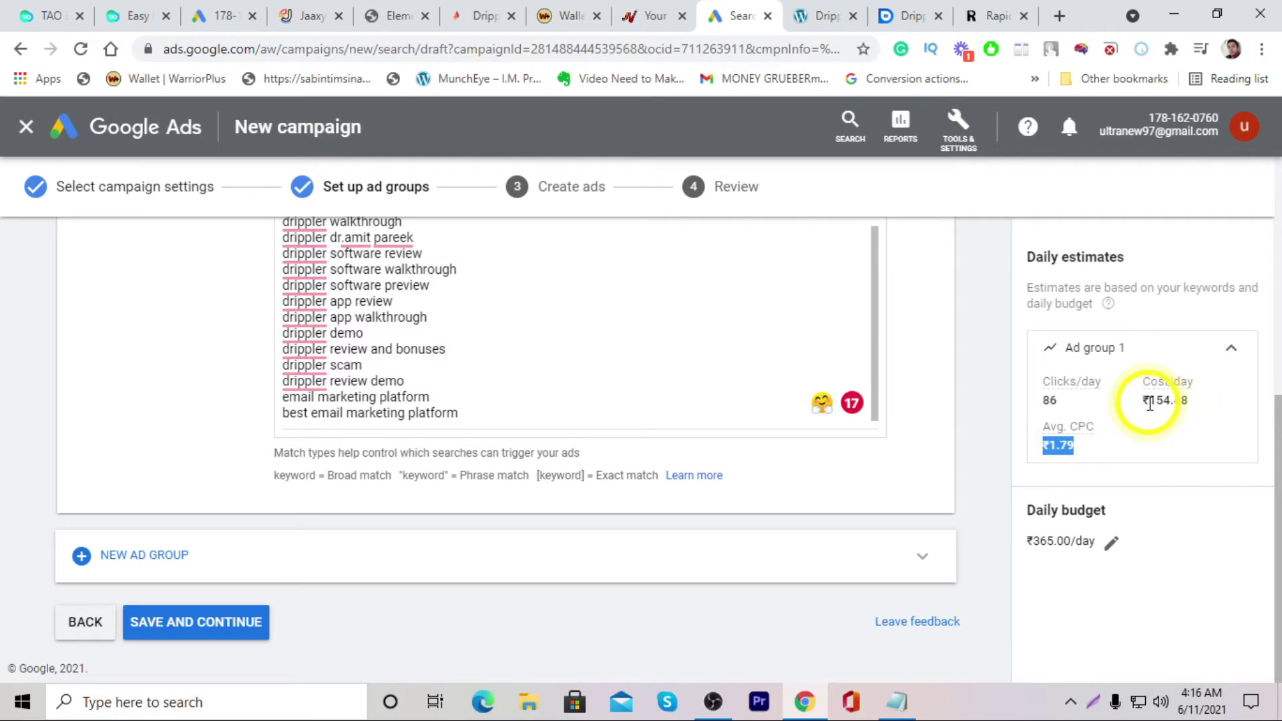
{"action": "left_click_drag", "start_coordinate": [1140, 396], "coordinate": [1200, 404]}
{"action": "left_click", "coordinate": [1180, 400]}
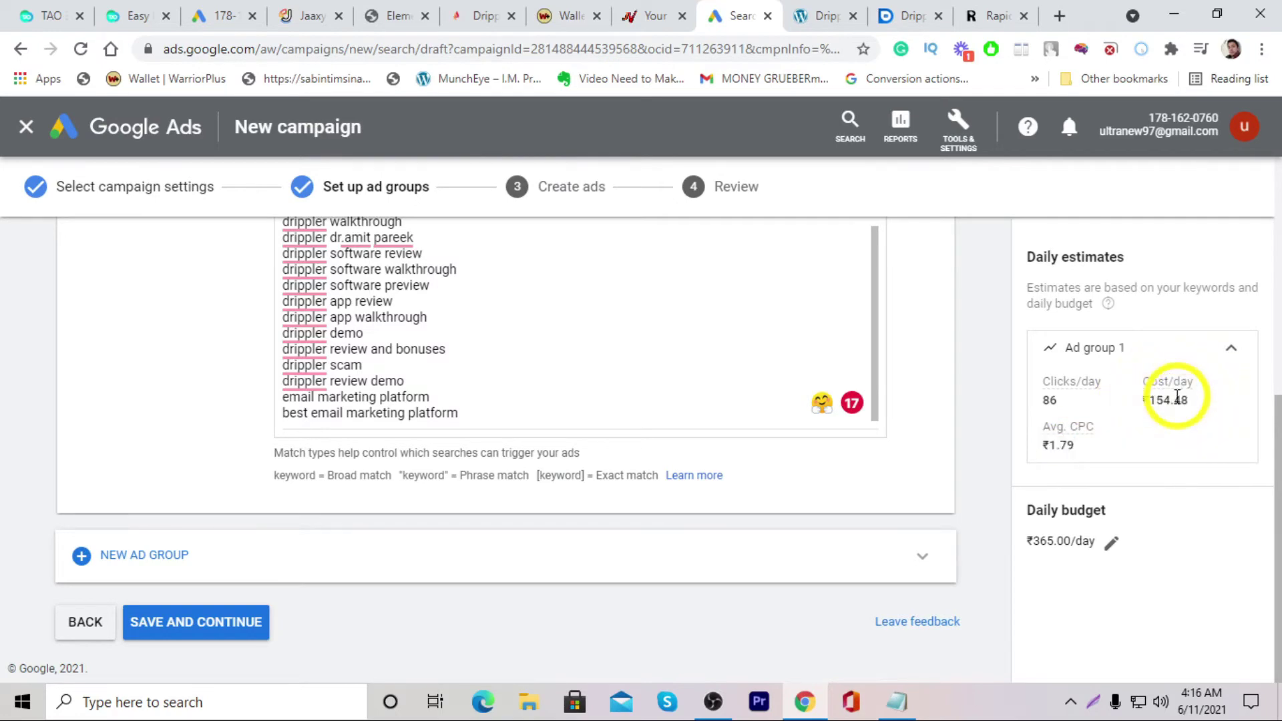
{"action": "left_click", "coordinate": [243, 618]}
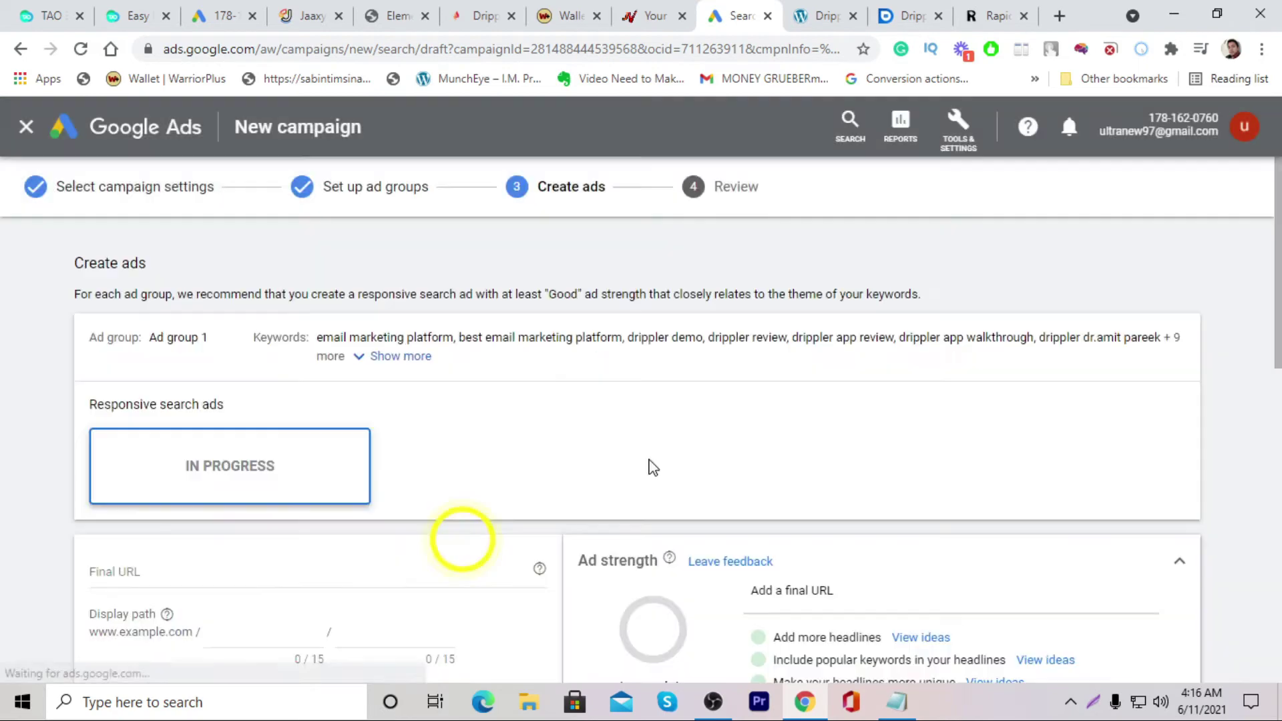
Copy the Drippler review page's address, getequinox.org/drippler/, and use it as the new ad's final URL.
{"action": "scroll", "coordinate": [494, 388], "scroll_direction": "down", "scroll_amount": 8}
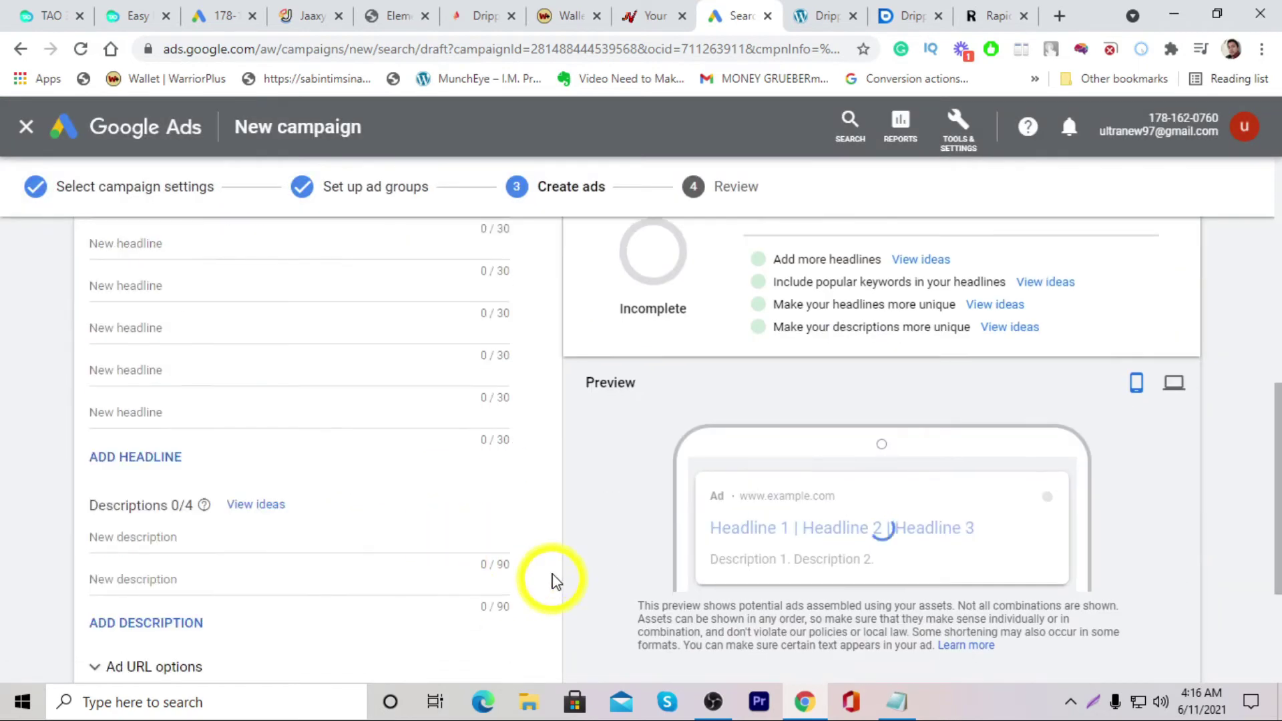
{"action": "scroll", "coordinate": [371, 508], "scroll_direction": "up", "scroll_amount": 4}
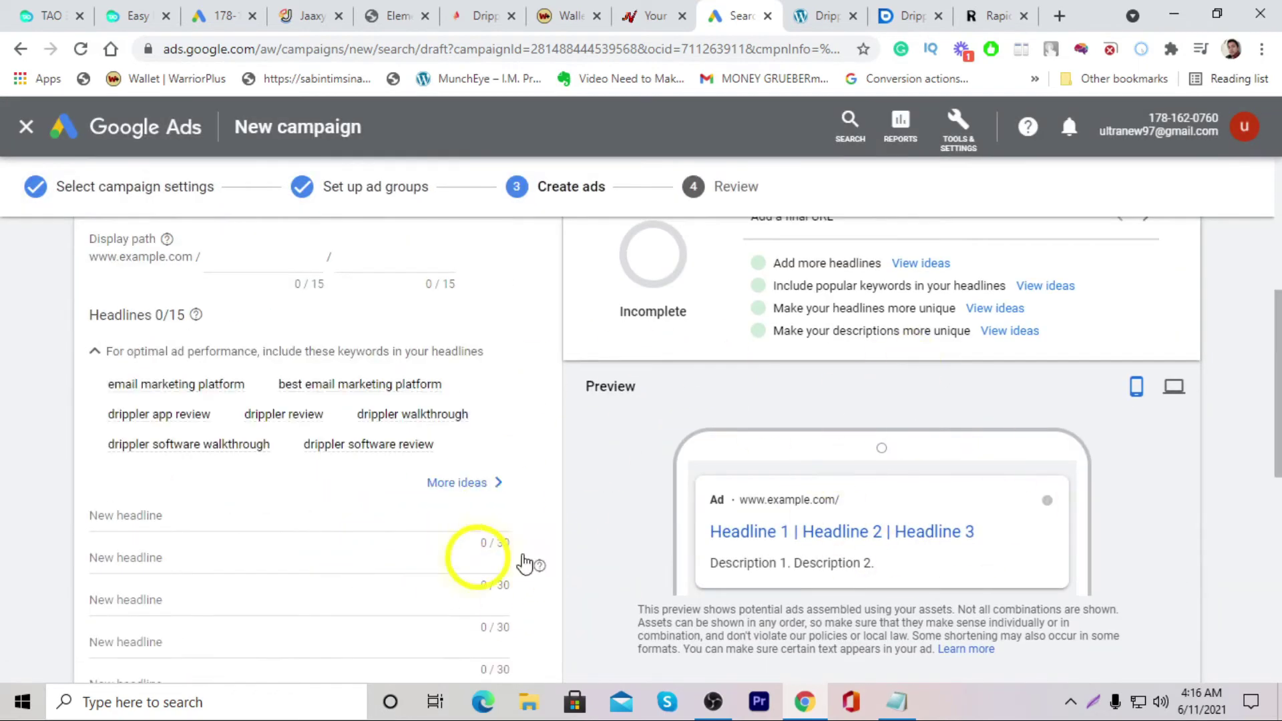
{"action": "scroll", "coordinate": [521, 555], "scroll_direction": "up", "scroll_amount": 4}
{"action": "scroll", "coordinate": [525, 538], "scroll_direction": "down", "scroll_amount": 1}
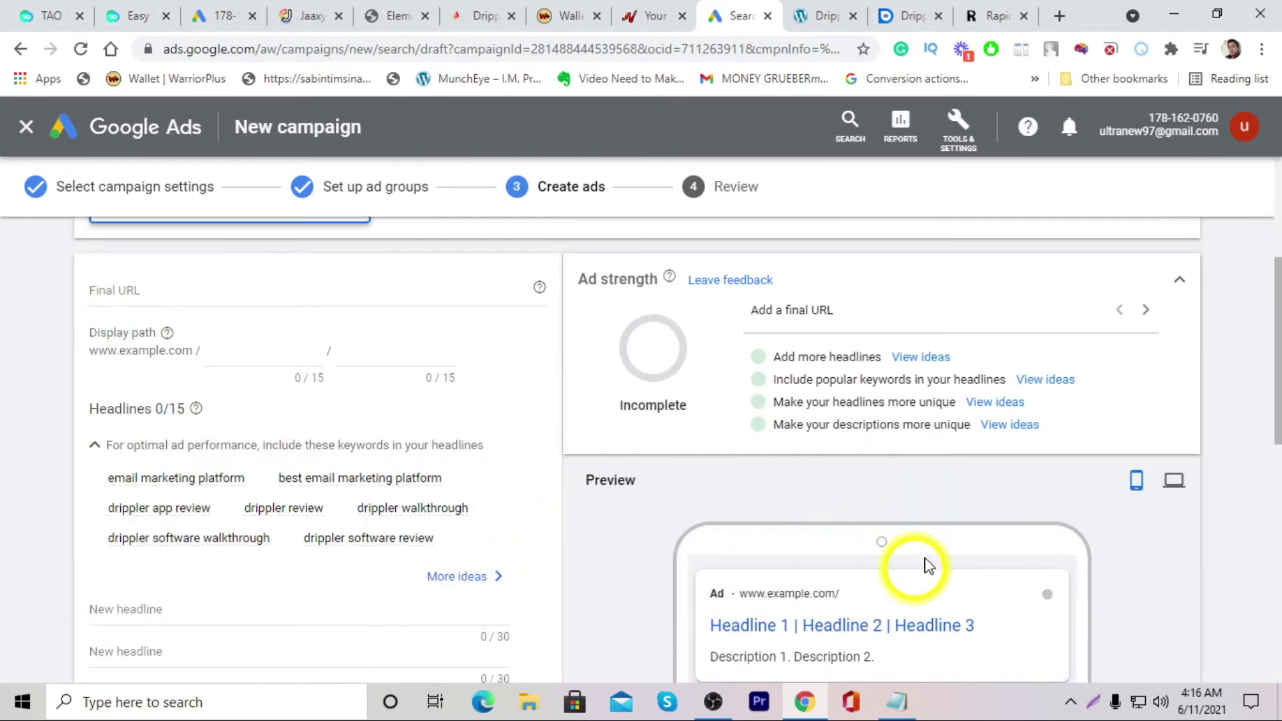
{"action": "left_click", "coordinate": [172, 292]}
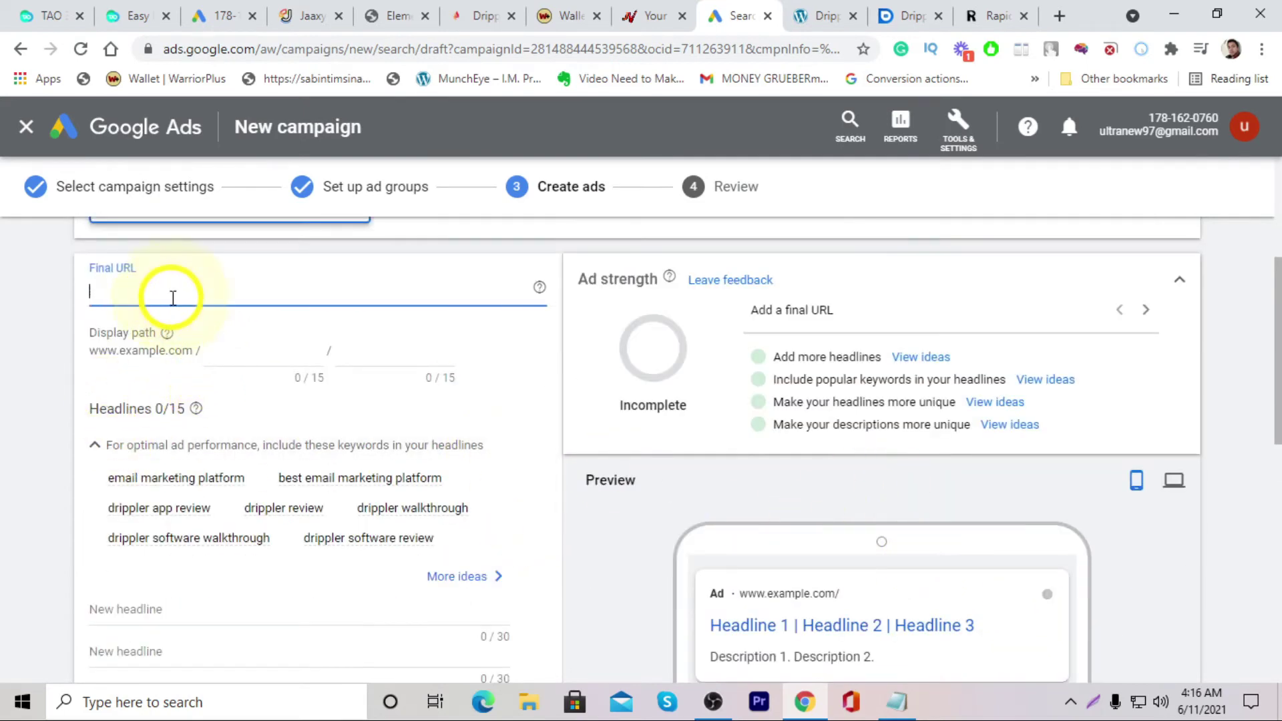
{"action": "left_click", "coordinate": [493, 15]}
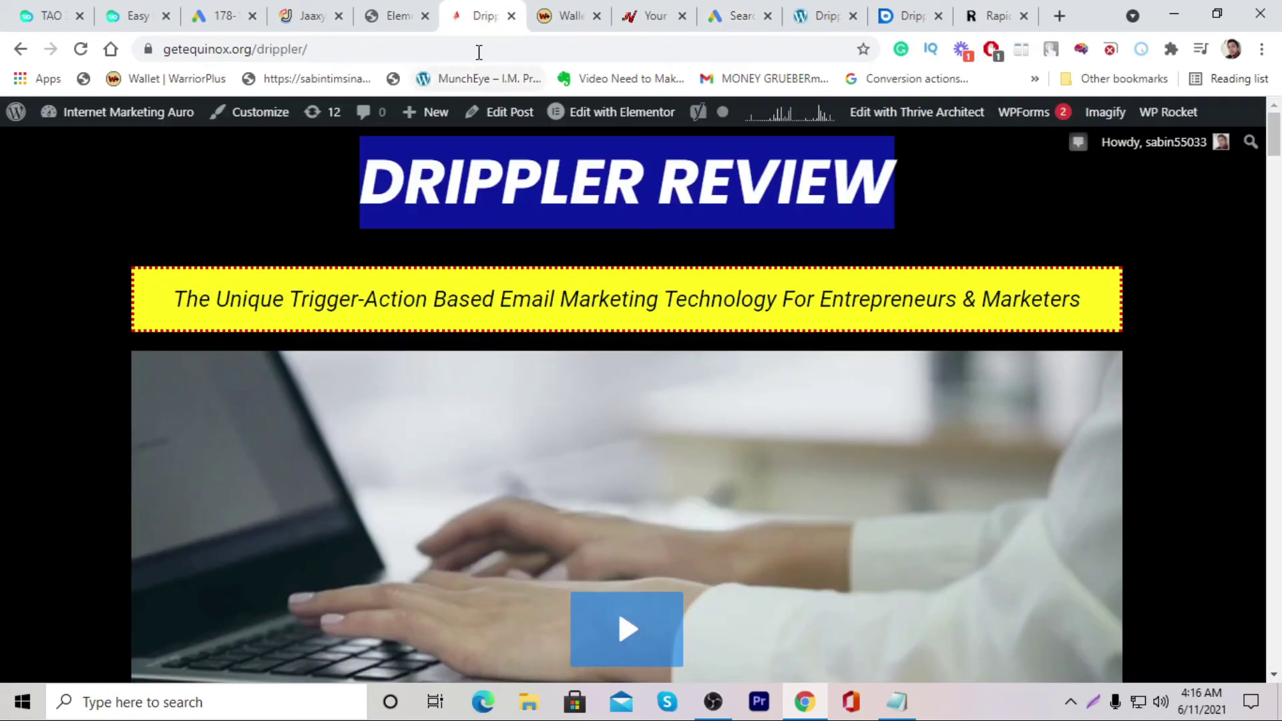
{"action": "right_click", "coordinate": [477, 50]}
{"action": "left_click", "coordinate": [547, 187]}
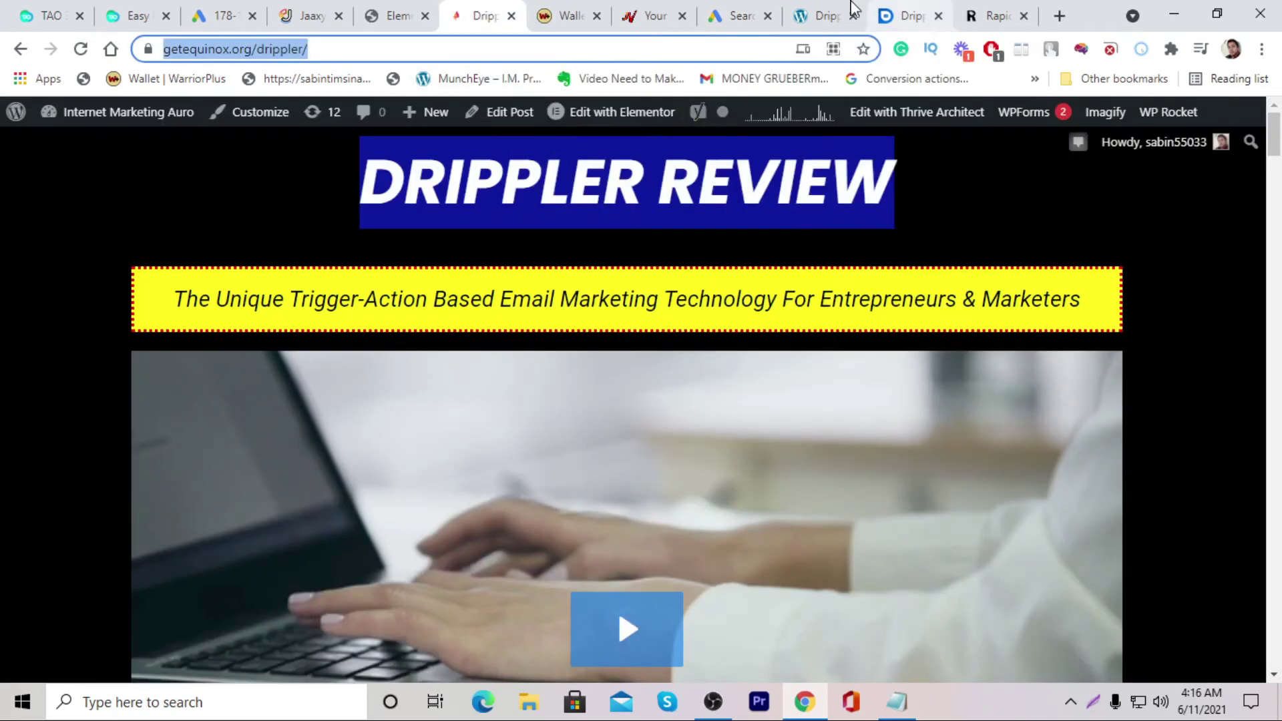
{"action": "left_click", "coordinate": [735, 14]}
{"action": "right_click", "coordinate": [319, 276]}
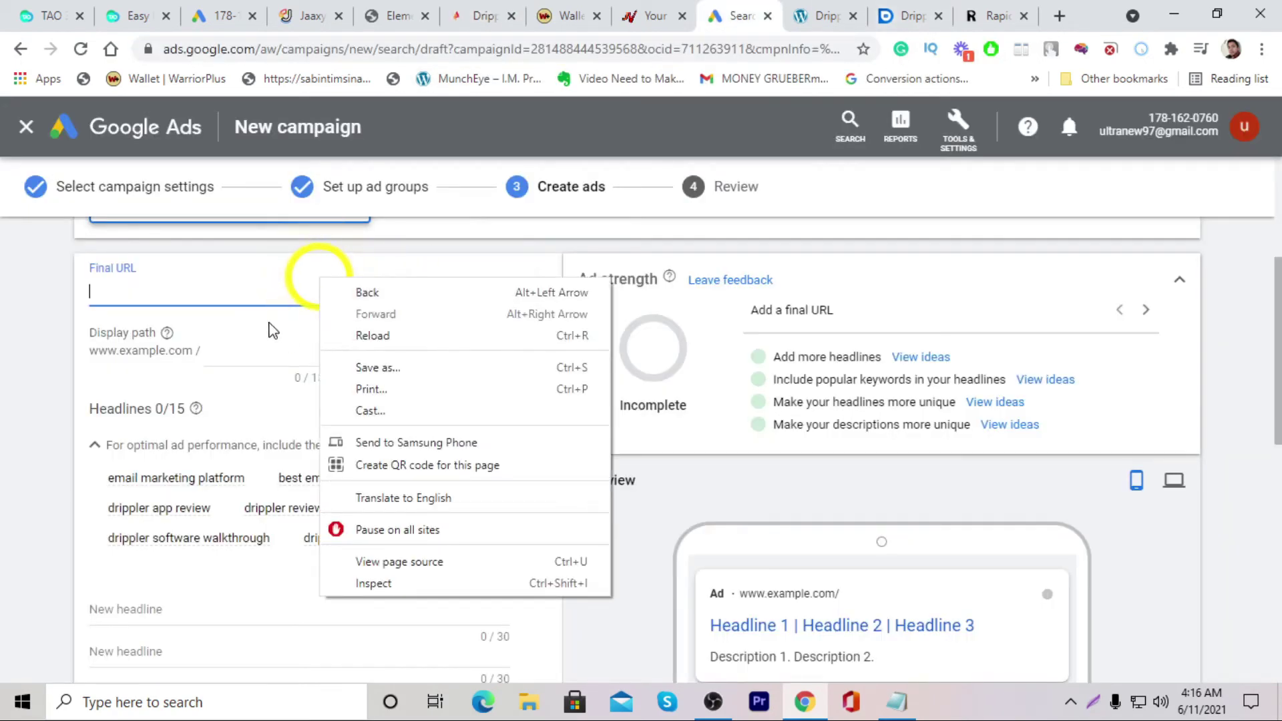
{"action": "right_click", "coordinate": [224, 291]}
{"action": "left_click", "coordinate": [283, 433]}
Remove the trailing slash from the final URL and set the first display path field to drippler, copied from that URL.
{"action": "left_click", "coordinate": [251, 360]}
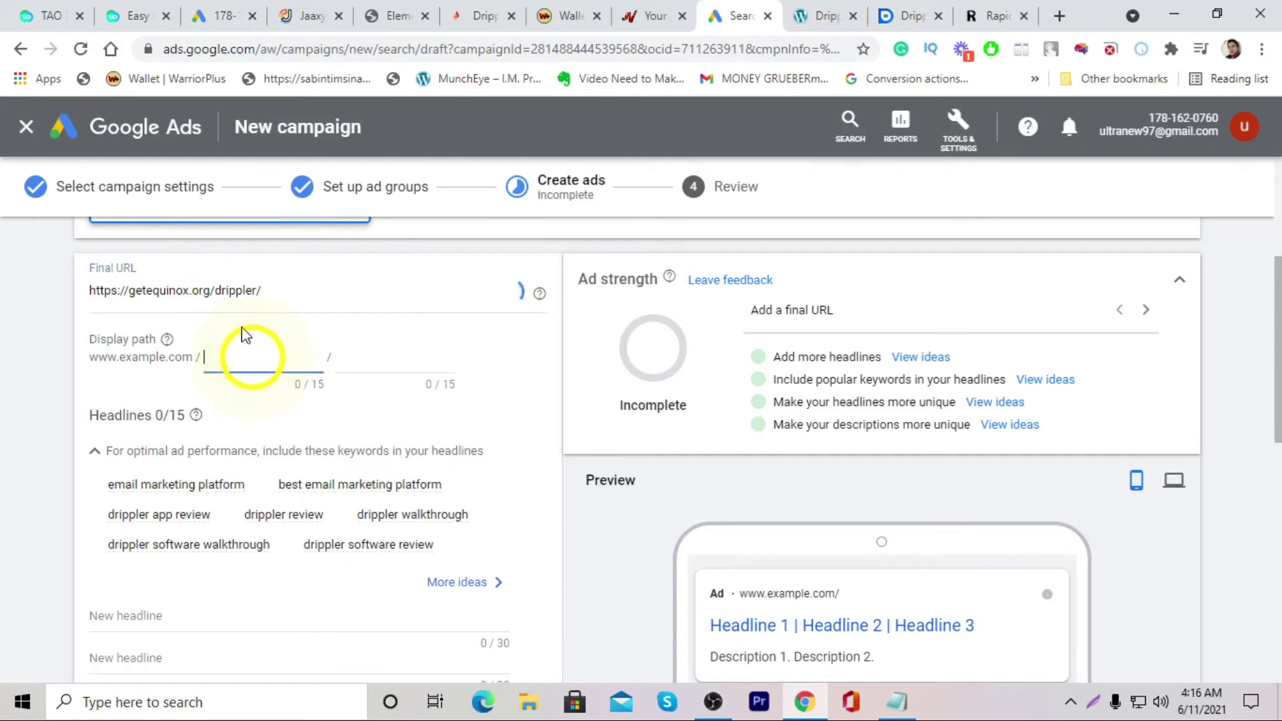
{"action": "left_click", "coordinate": [270, 288]}
{"action": "left_click_drag", "start_coordinate": [272, 291], "coordinate": [221, 296]}
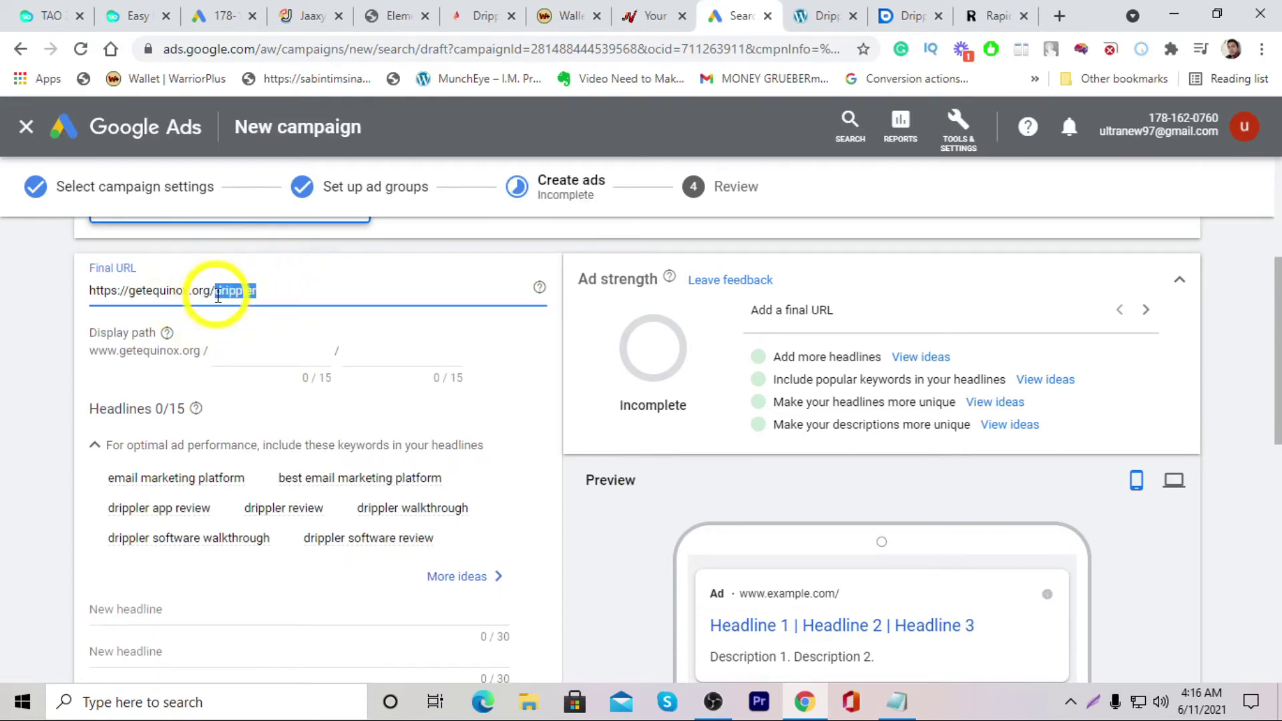
{"action": "key", "text": "ctrl+v"}
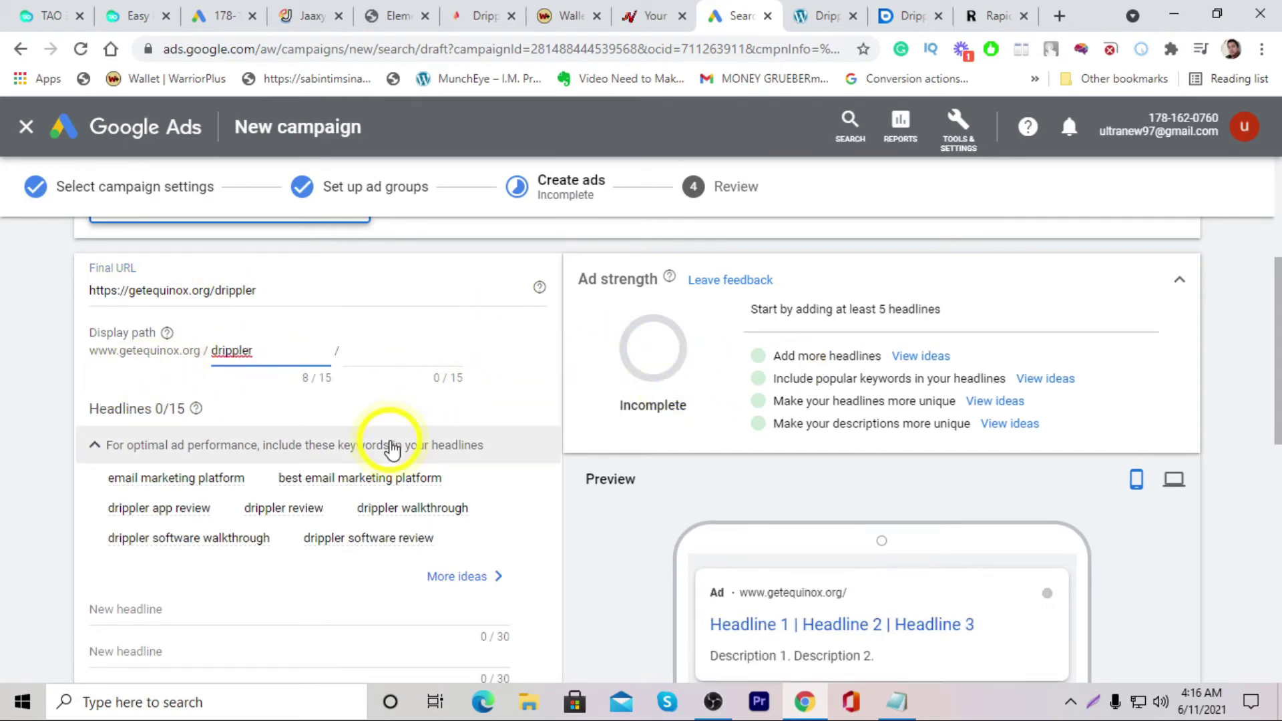
Bring up the existing Drippler ad's editor and examine its final URL, display path, pinned headlines and ad preview as a model.
{"action": "scroll", "coordinate": [401, 488], "scroll_direction": "down", "scroll_amount": 1}
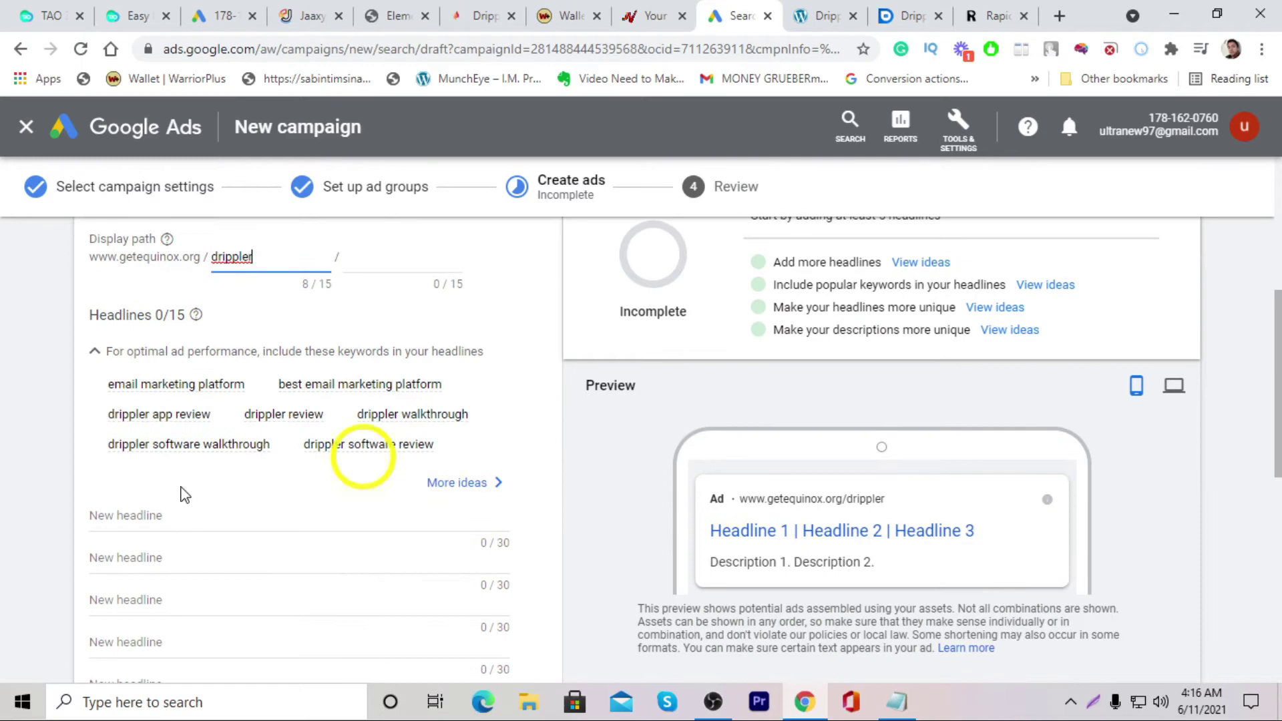
{"action": "left_click", "coordinate": [242, 525]}
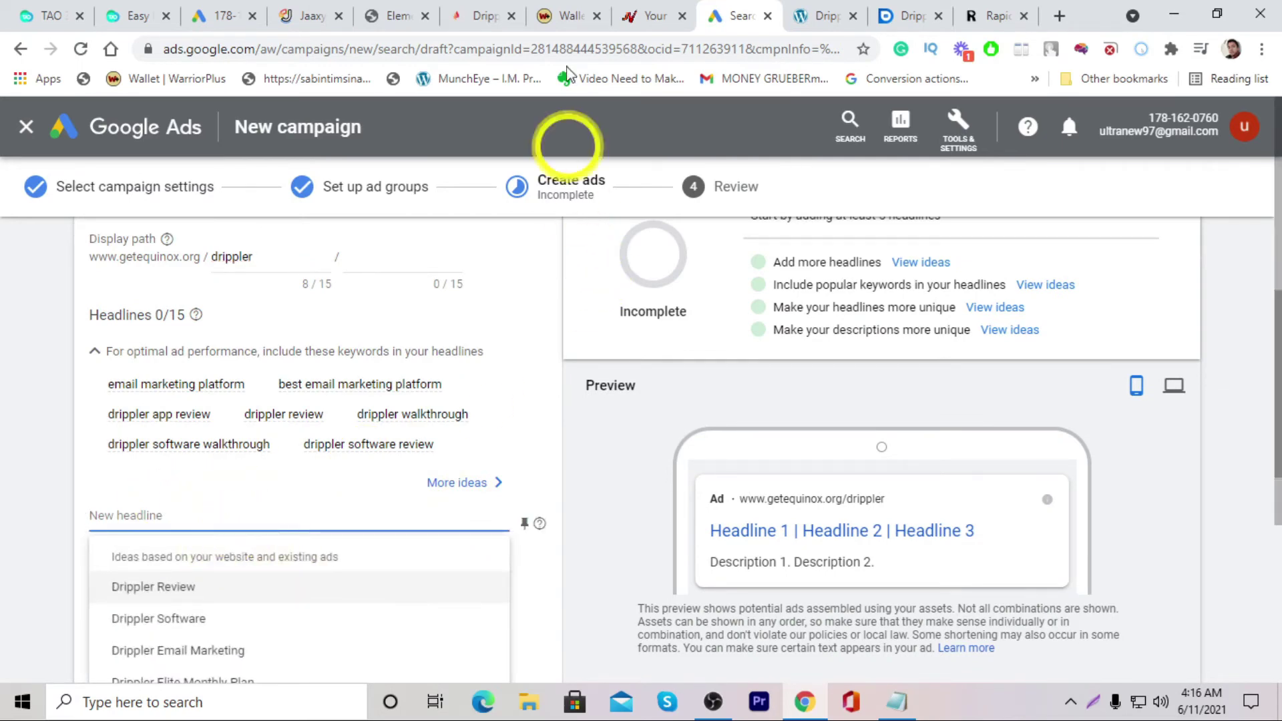
{"action": "left_click_drag", "start_coordinate": [214, 10], "coordinate": [915, 19]}
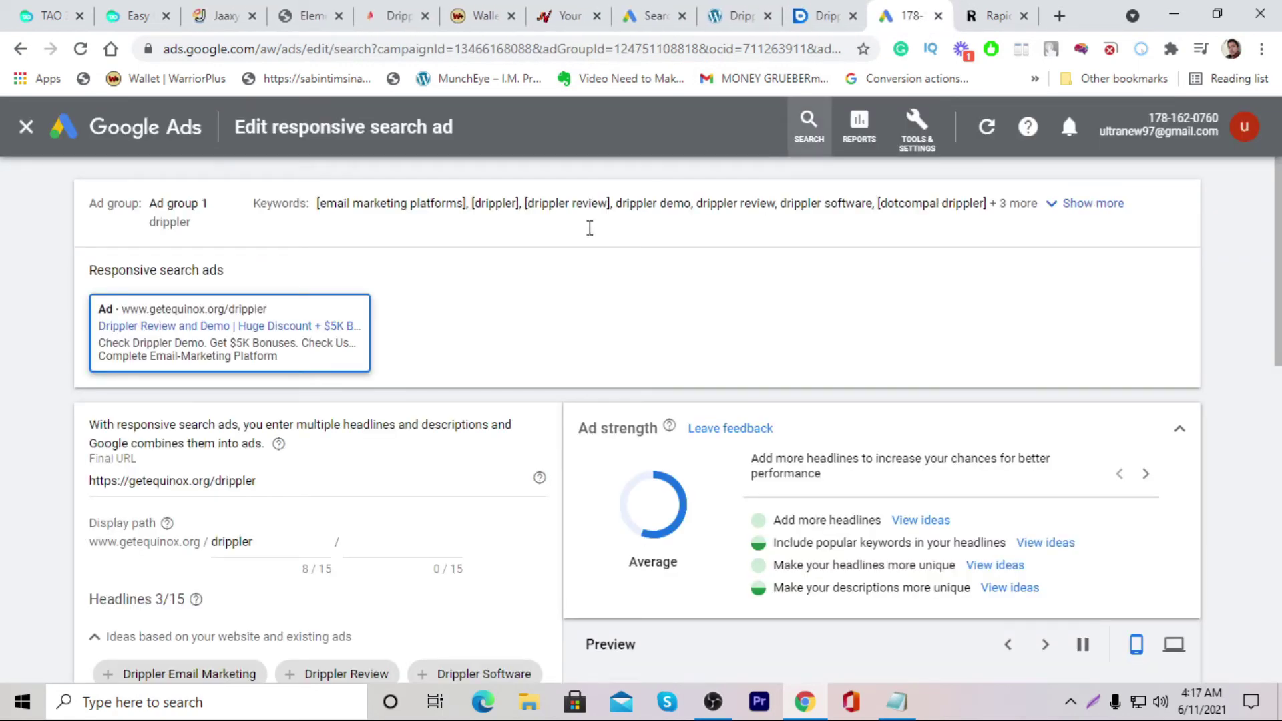
{"action": "scroll", "coordinate": [585, 234], "scroll_direction": "down", "scroll_amount": 1}
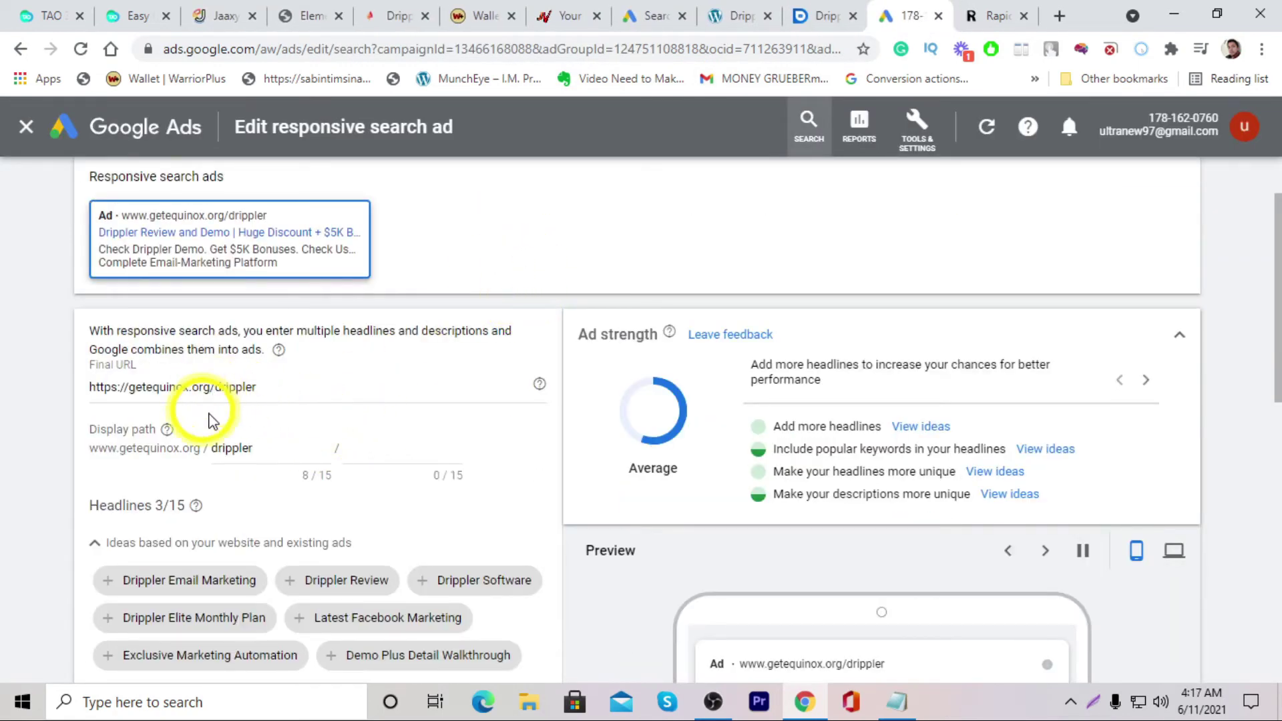
{"action": "scroll", "coordinate": [217, 404], "scroll_direction": "down", "scroll_amount": 2}
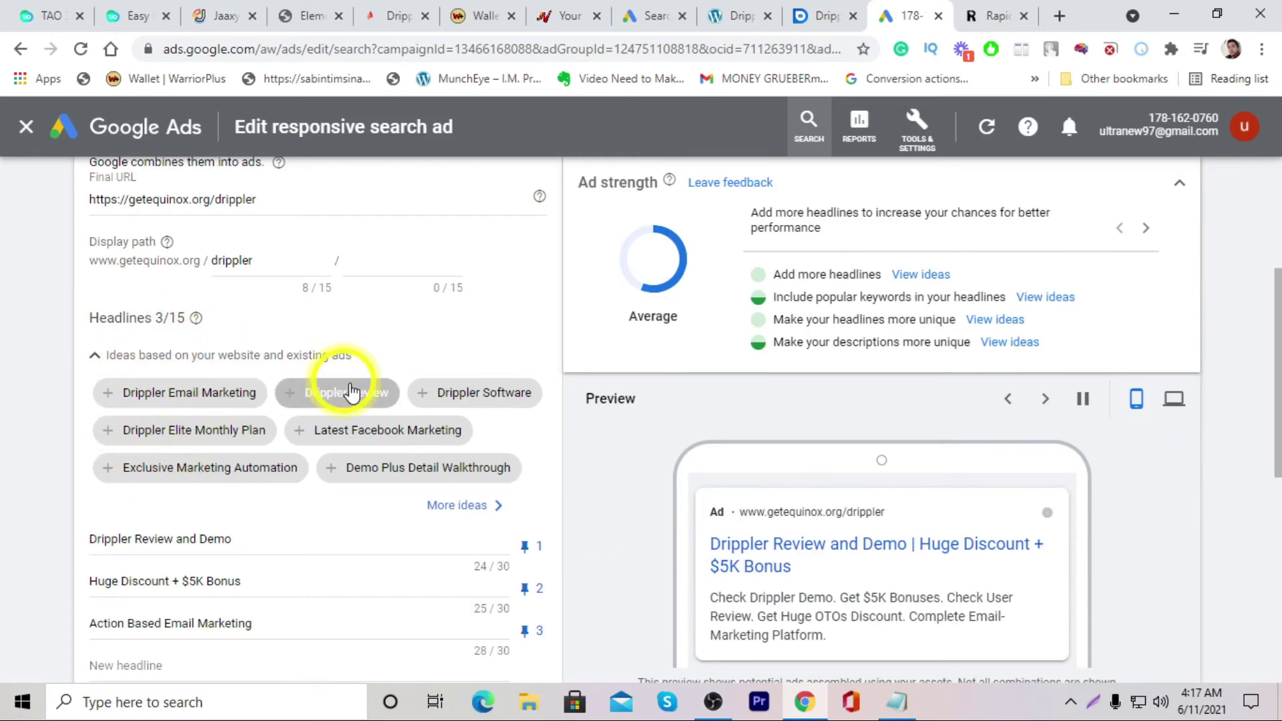
{"action": "scroll", "coordinate": [401, 454], "scroll_direction": "down", "scroll_amount": 1}
{"action": "scroll", "coordinate": [668, 514], "scroll_direction": "down", "scroll_amount": 1}
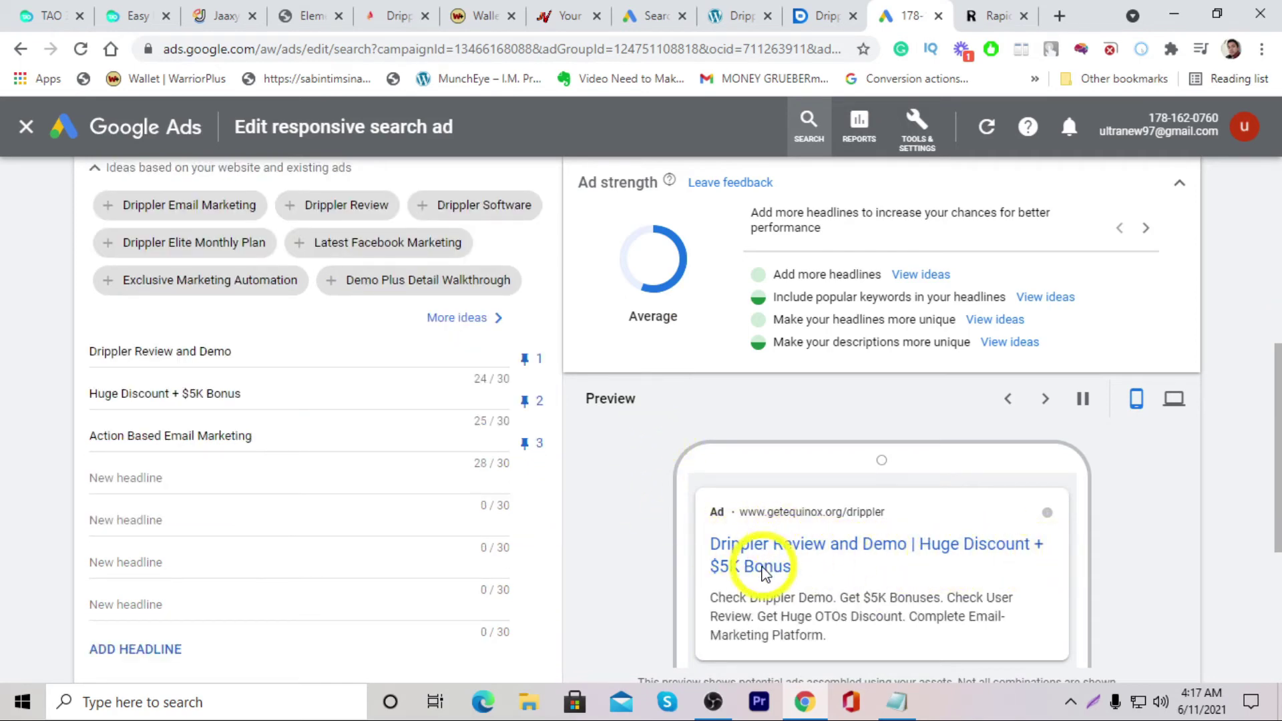
{"action": "scroll", "coordinate": [869, 573], "scroll_direction": "down", "scroll_amount": 2}
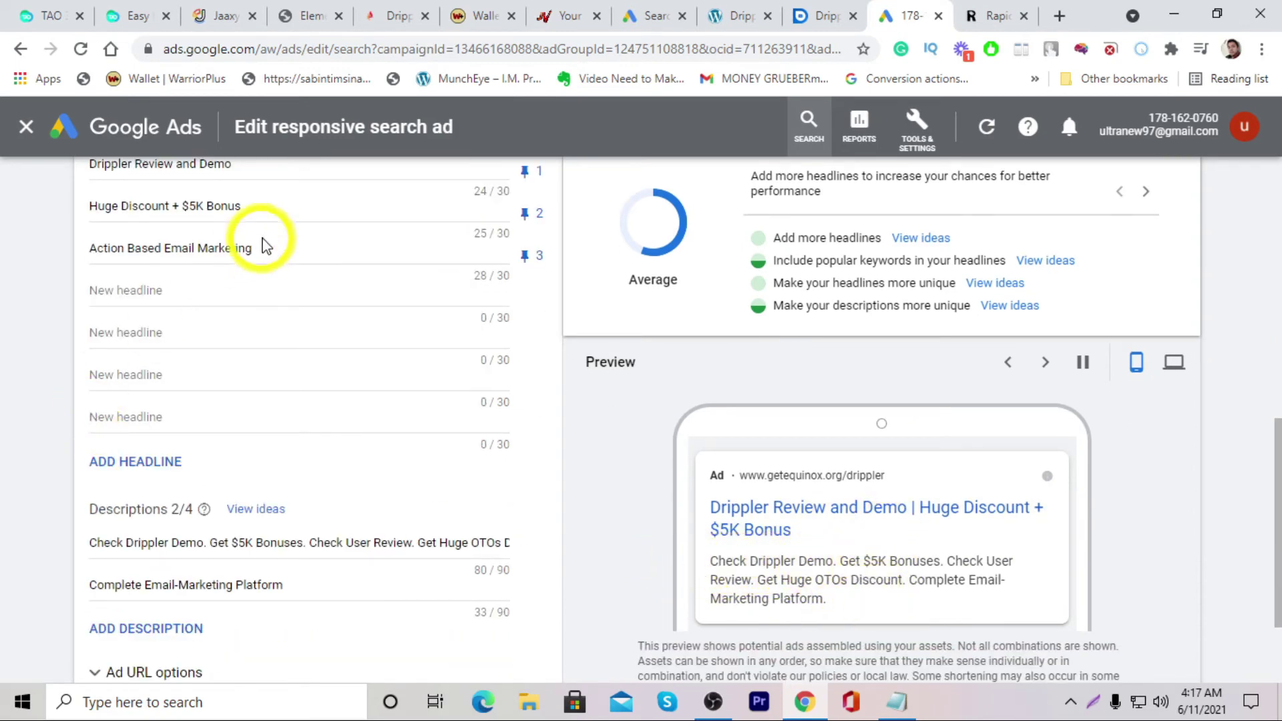
{"action": "scroll", "coordinate": [267, 281], "scroll_direction": "up", "scroll_amount": 1}
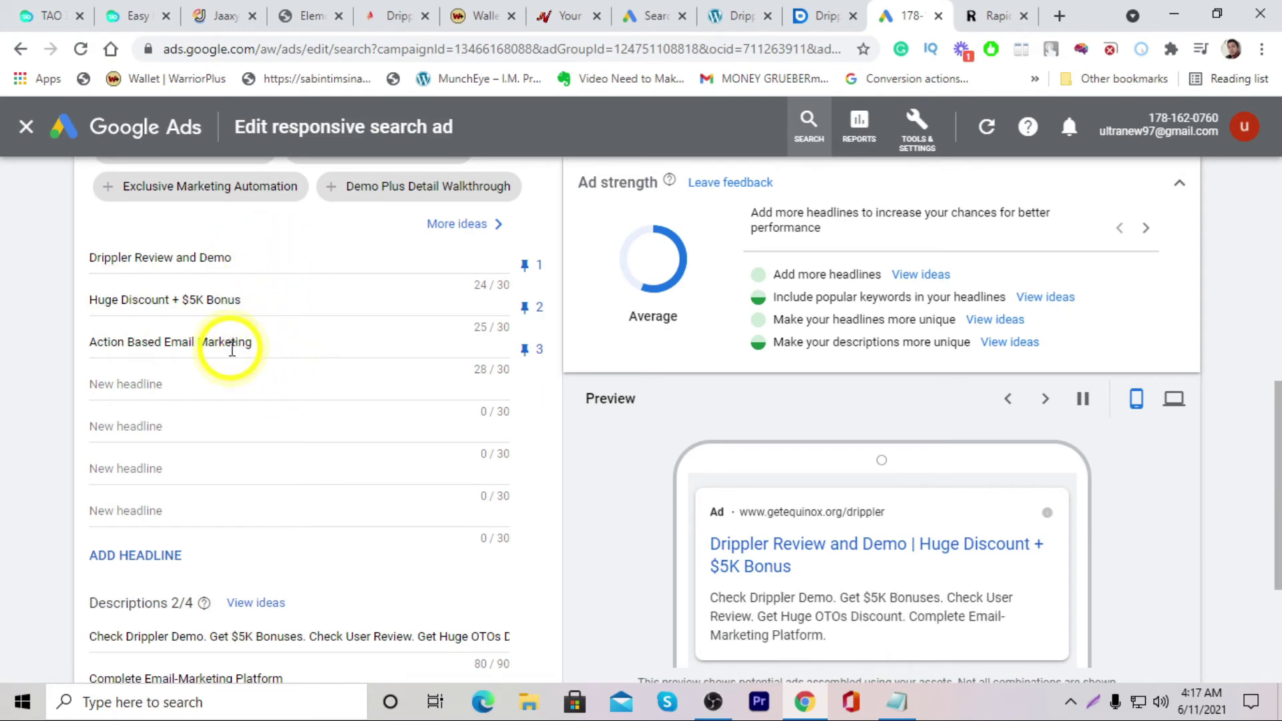
{"action": "scroll", "coordinate": [869, 461], "scroll_direction": "down", "scroll_amount": 1}
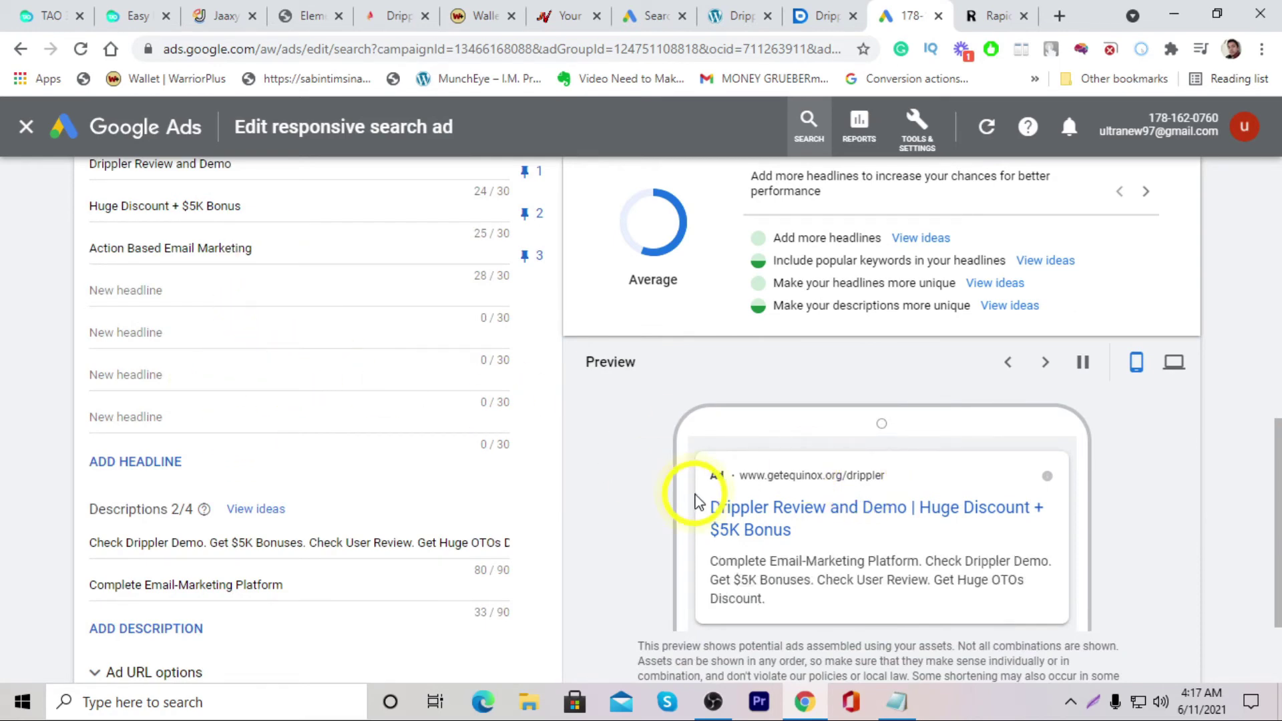
{"action": "scroll", "coordinate": [695, 492], "scroll_direction": "up", "scroll_amount": 1}
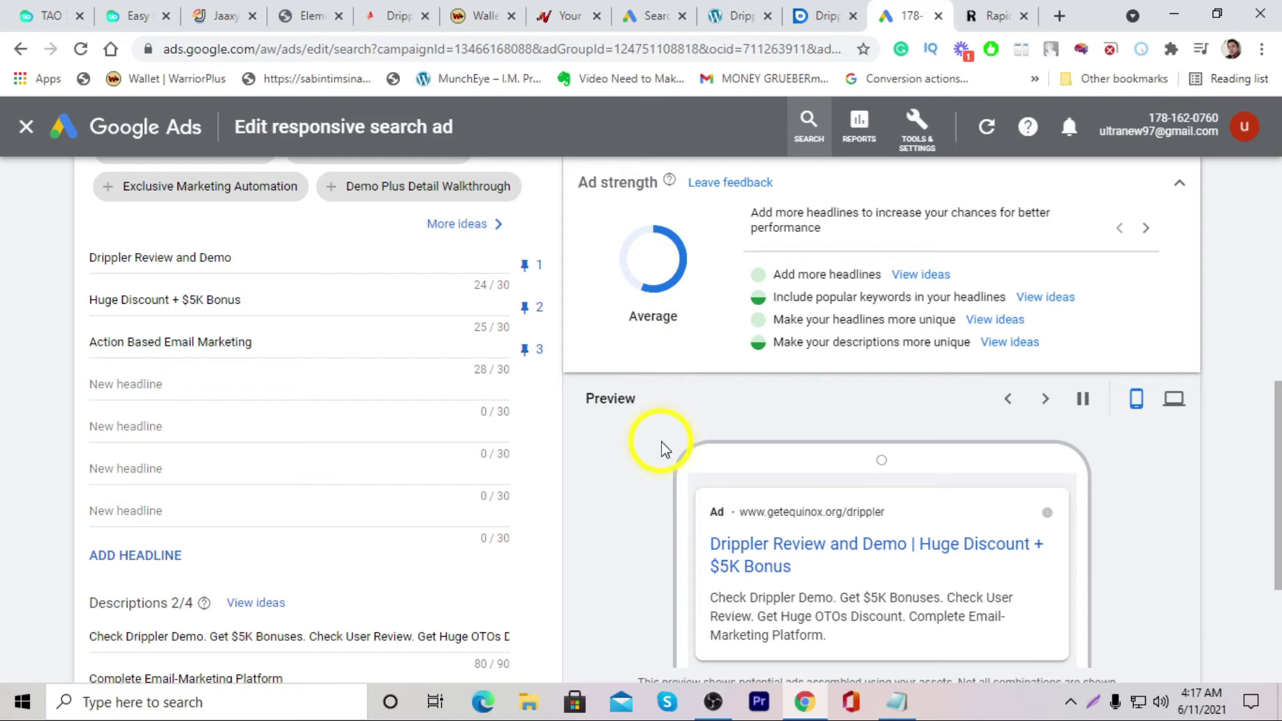
Switch the existing ad's preview to desktop and examine the wording of its two descriptions.
{"action": "left_click", "coordinate": [1174, 399]}
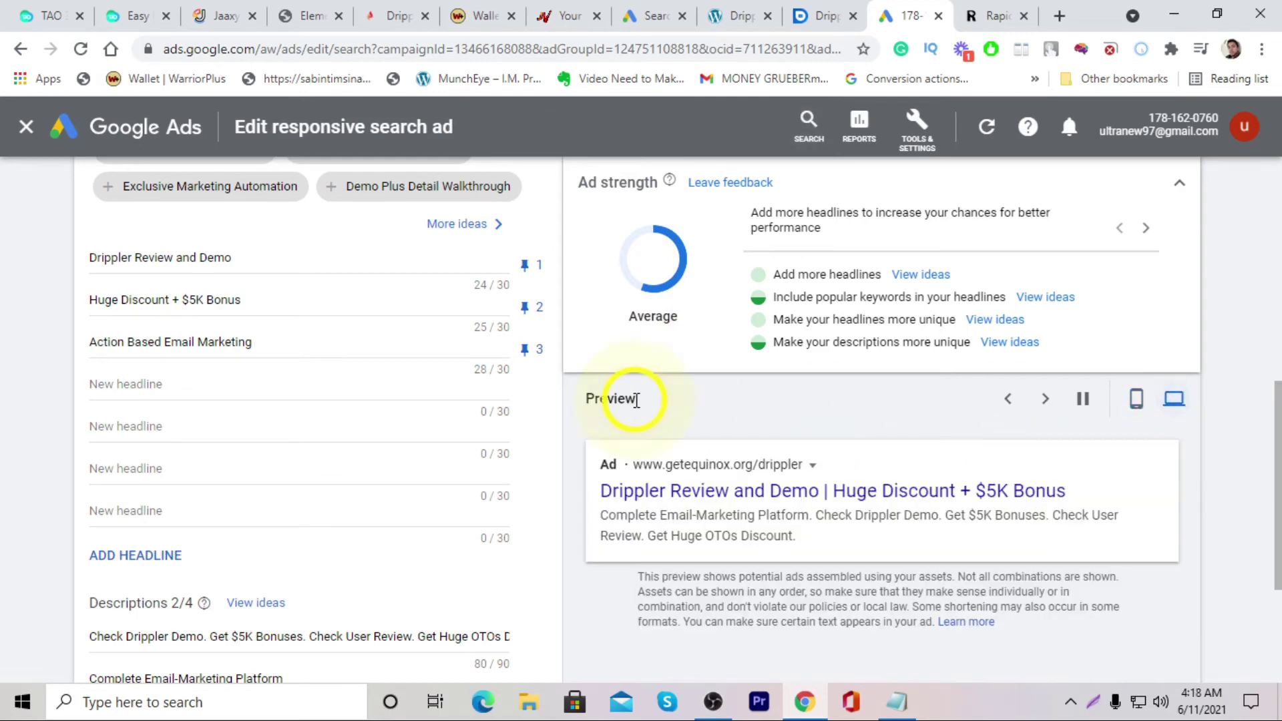
{"action": "scroll", "coordinate": [380, 314], "scroll_direction": "down", "scroll_amount": 1}
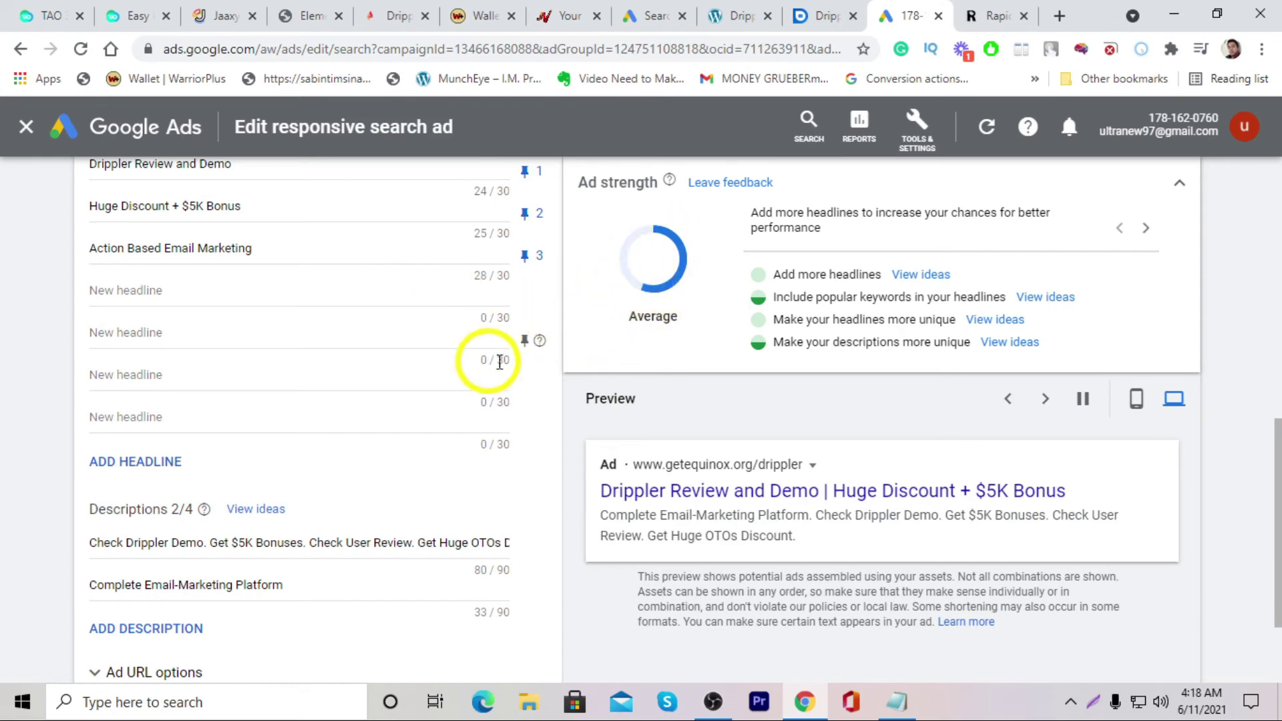
{"action": "scroll", "coordinate": [501, 374], "scroll_direction": "down", "scroll_amount": 1}
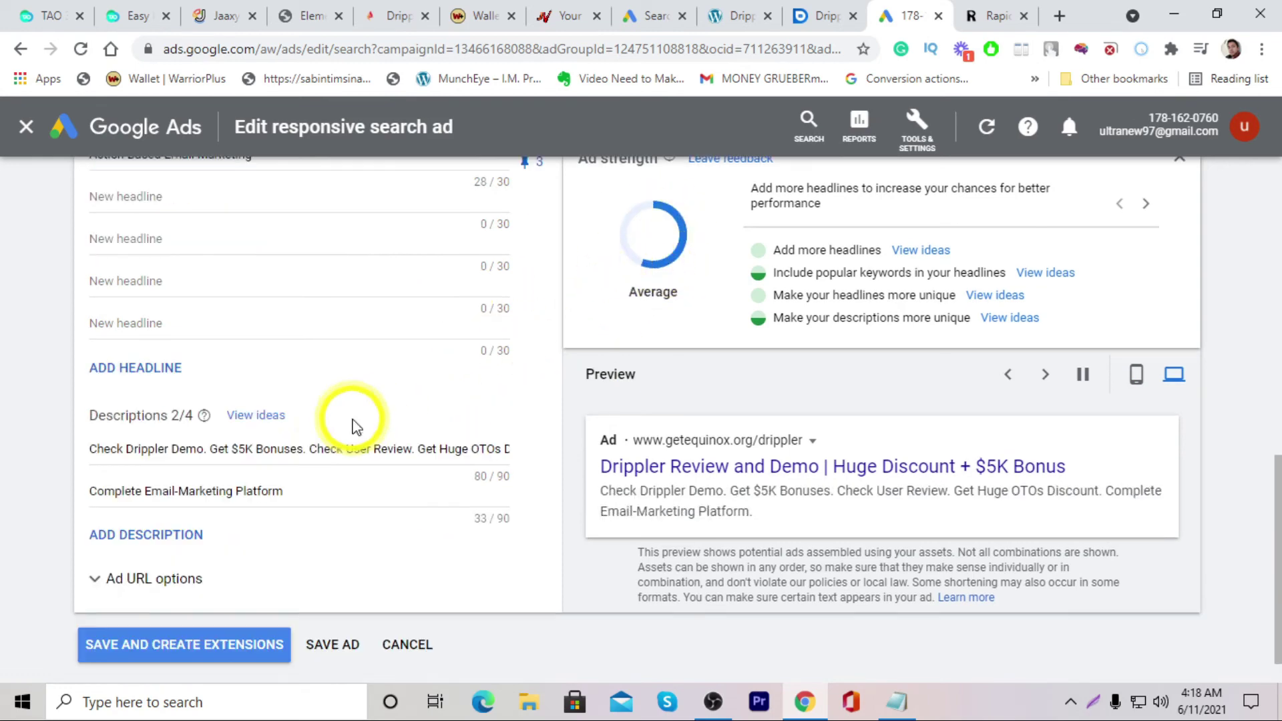
{"action": "left_click_drag", "start_coordinate": [80, 449], "coordinate": [324, 449]}
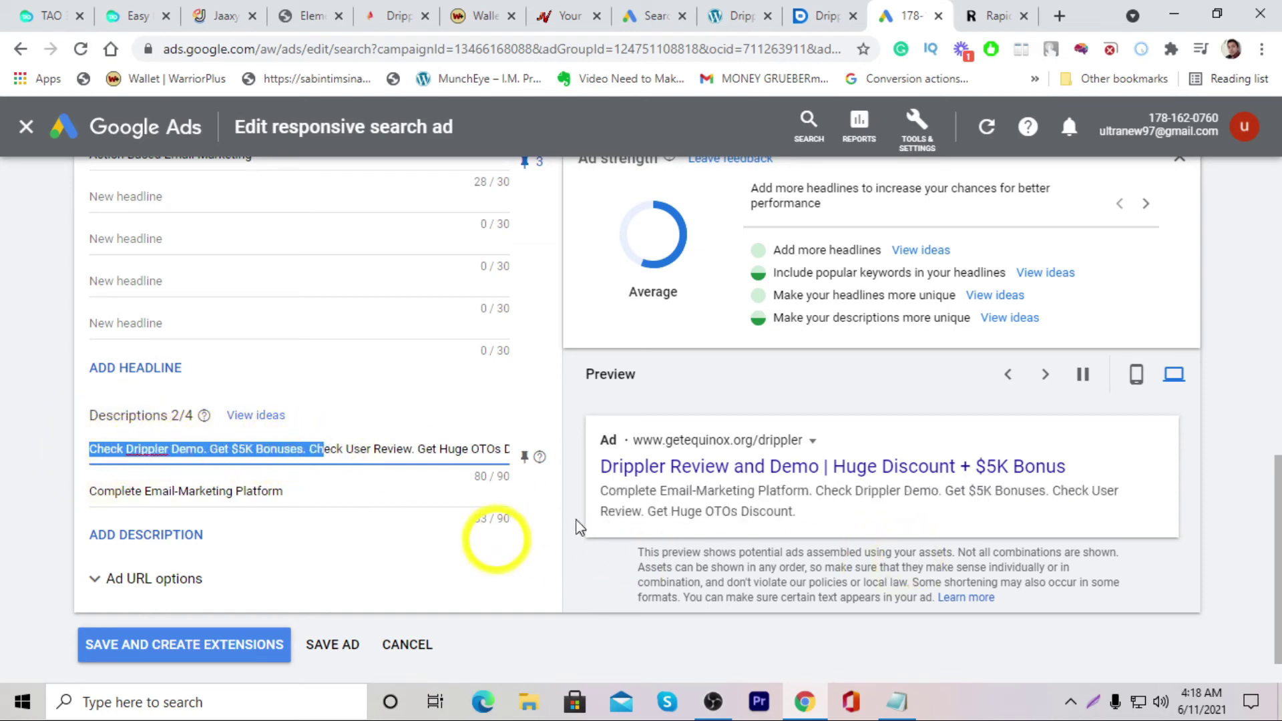
{"action": "left_click", "coordinate": [124, 450]}
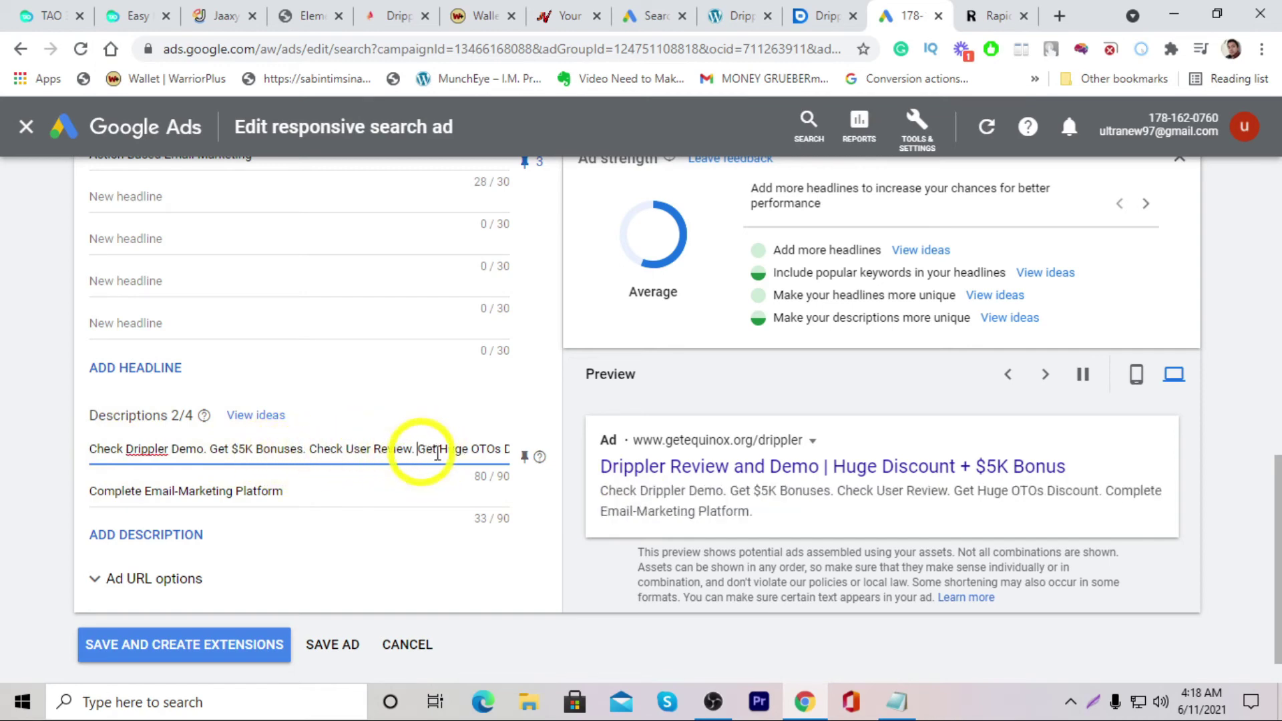
{"action": "left_click_drag", "start_coordinate": [437, 453], "coordinate": [527, 492]}
{"action": "left_click", "coordinate": [129, 489]}
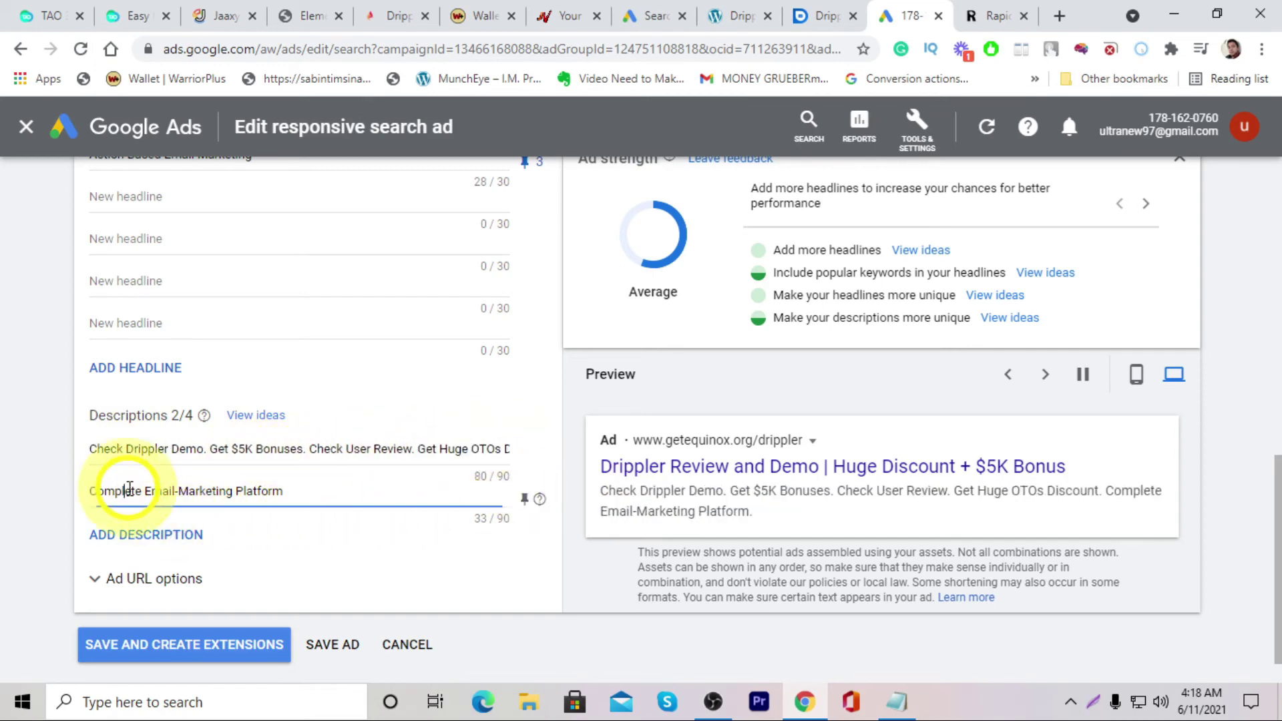
{"action": "triple_click", "coordinate": [128, 490]}
Pin the description starting with Check Drippler Demo to position 1 and Complete Email-Marketing Platform to position 2.
{"action": "left_click", "coordinate": [521, 459]}
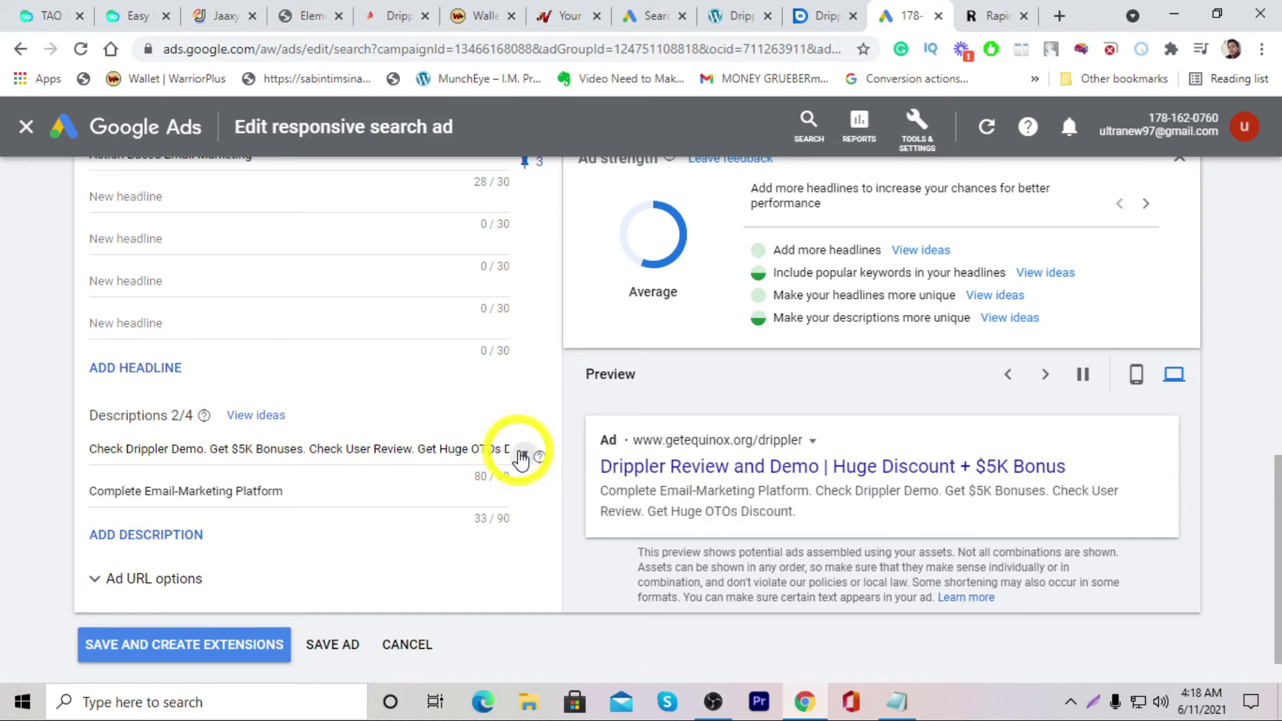
{"action": "left_click", "coordinate": [616, 301]}
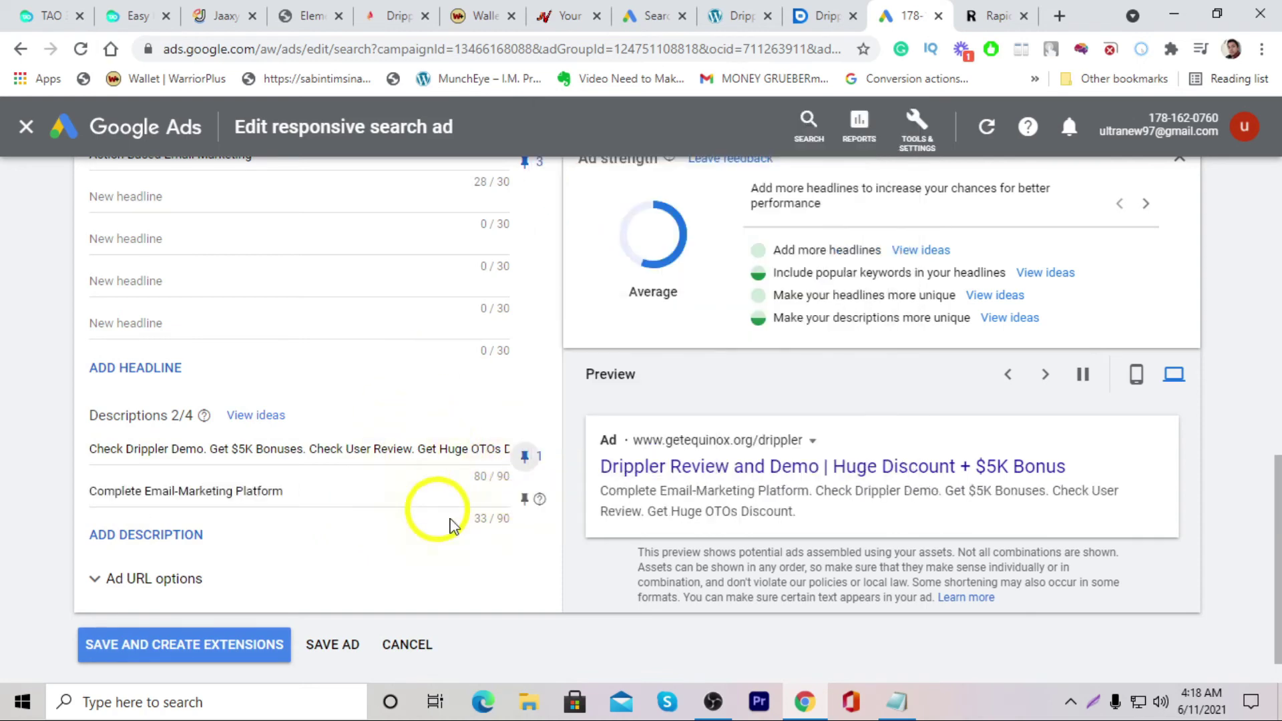
{"action": "left_click", "coordinate": [524, 500]}
{"action": "left_click", "coordinate": [685, 415]}
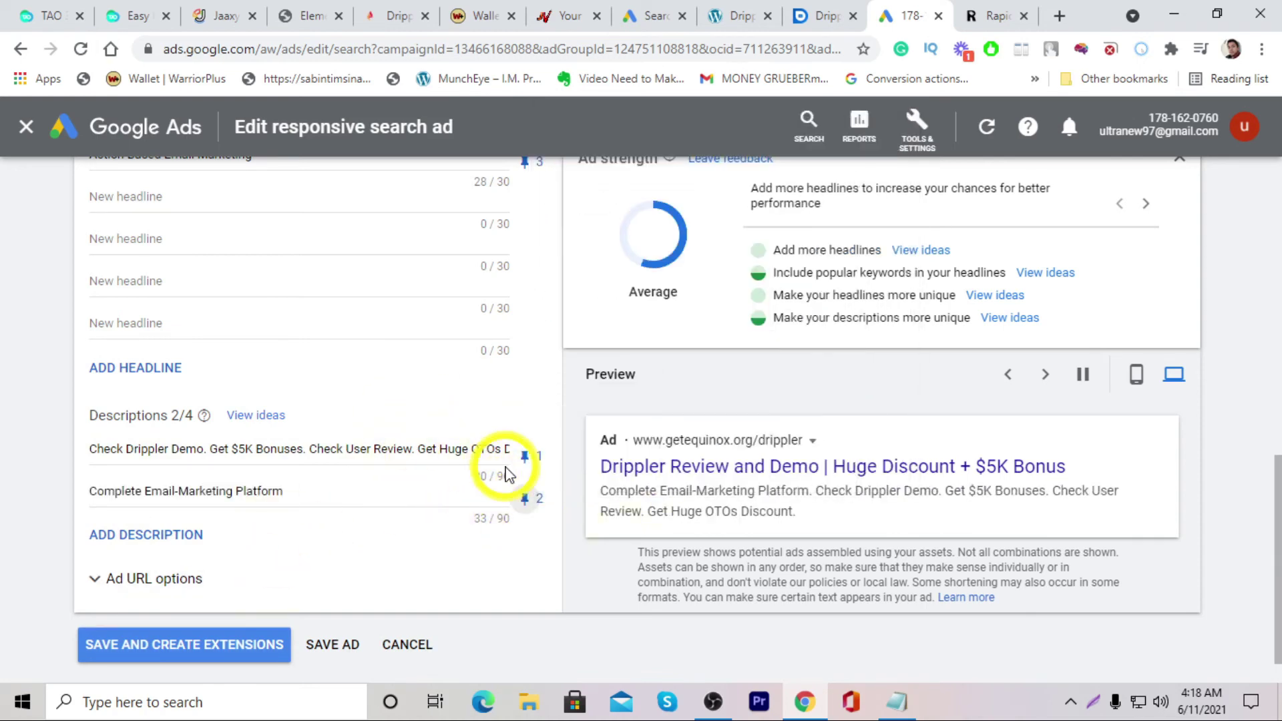
Check the whole edited ad once more and save it, continuing to the creation of extensions.
{"action": "scroll", "coordinate": [307, 504], "scroll_direction": "down", "scroll_amount": 1}
{"action": "scroll", "coordinate": [278, 427], "scroll_direction": "up", "scroll_amount": 10}
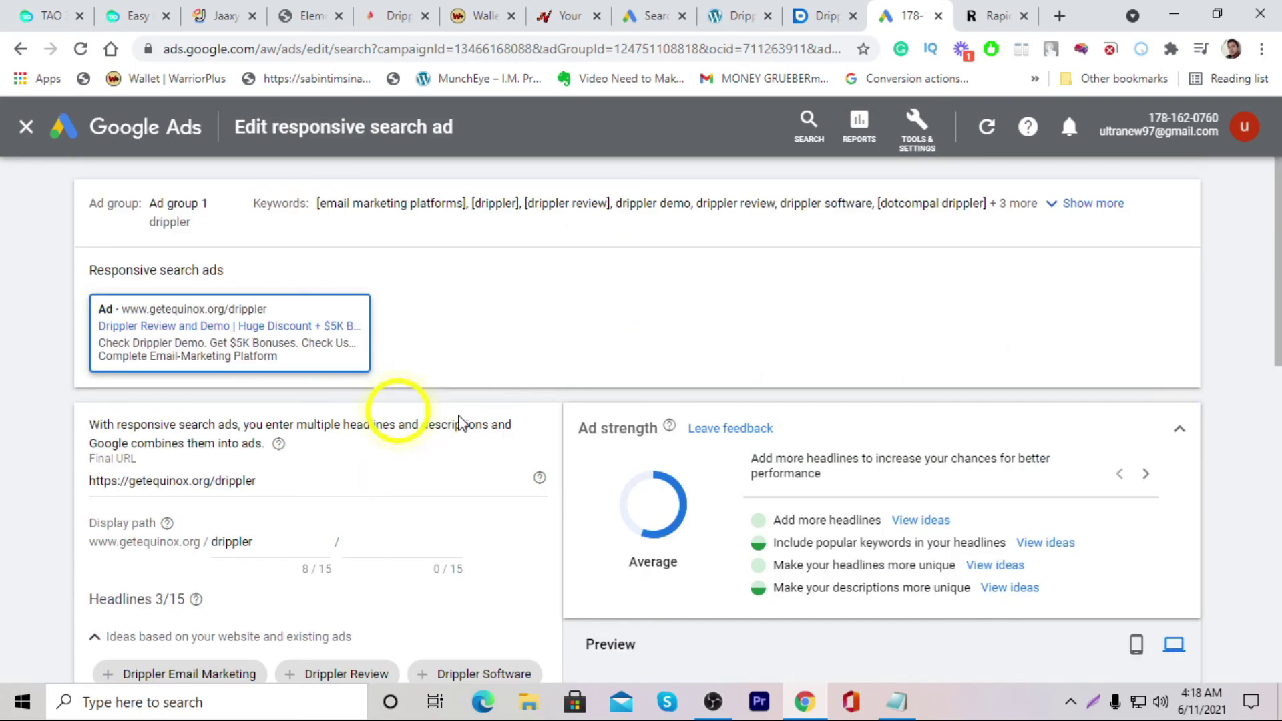
{"action": "scroll", "coordinate": [1167, 409], "scroll_direction": "down", "scroll_amount": 5}
{"action": "scroll", "coordinate": [636, 492], "scroll_direction": "down", "scroll_amount": 4}
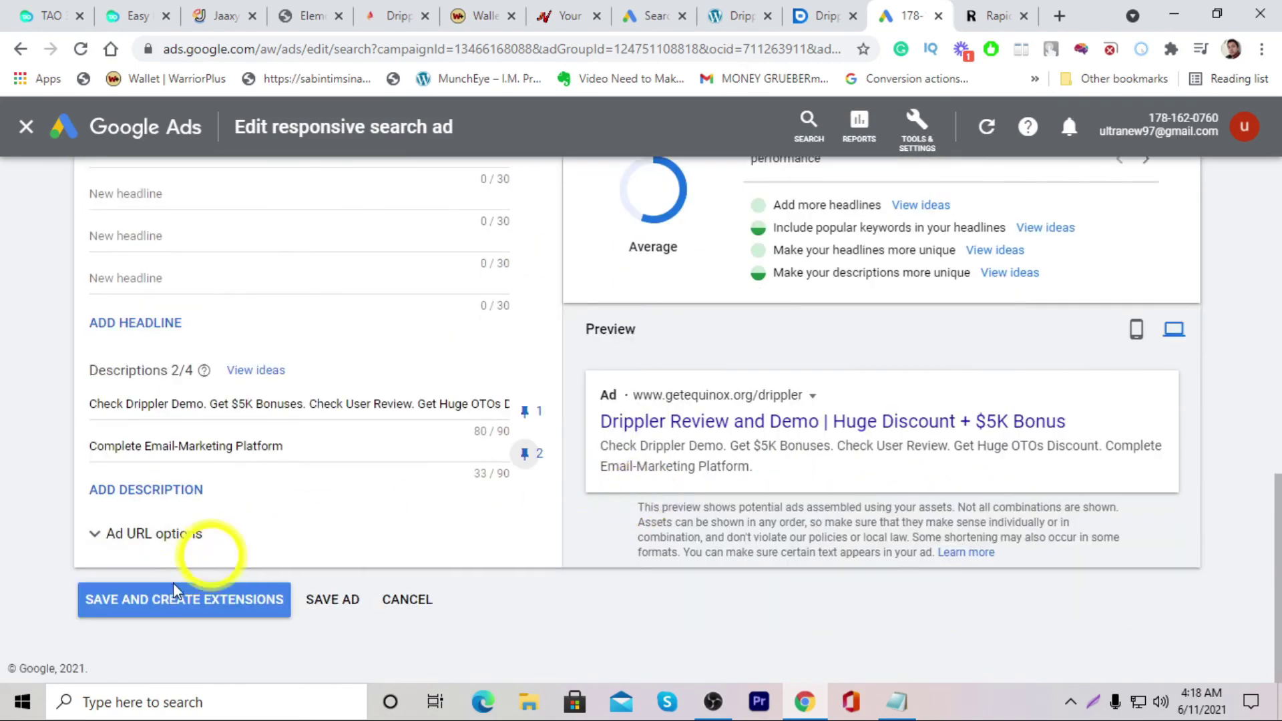
{"action": "left_click", "coordinate": [185, 610]}
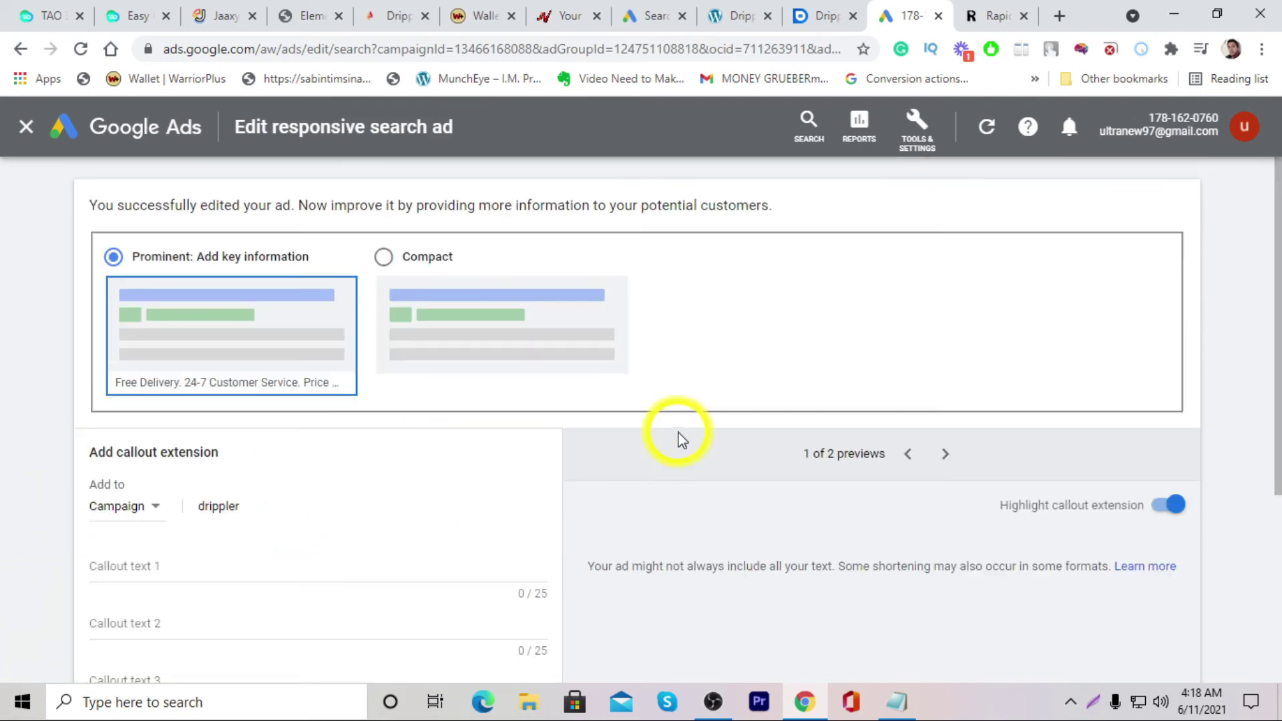
Examine the Prominent and Compact extension layouts and the callout text fields offered for the drippler campaign.
{"action": "scroll", "coordinate": [321, 566], "scroll_direction": "down", "scroll_amount": 3}
{"action": "scroll", "coordinate": [331, 560], "scroll_direction": "up", "scroll_amount": 3}
{"action": "scroll", "coordinate": [331, 560], "scroll_direction": "up", "scroll_amount": 2}
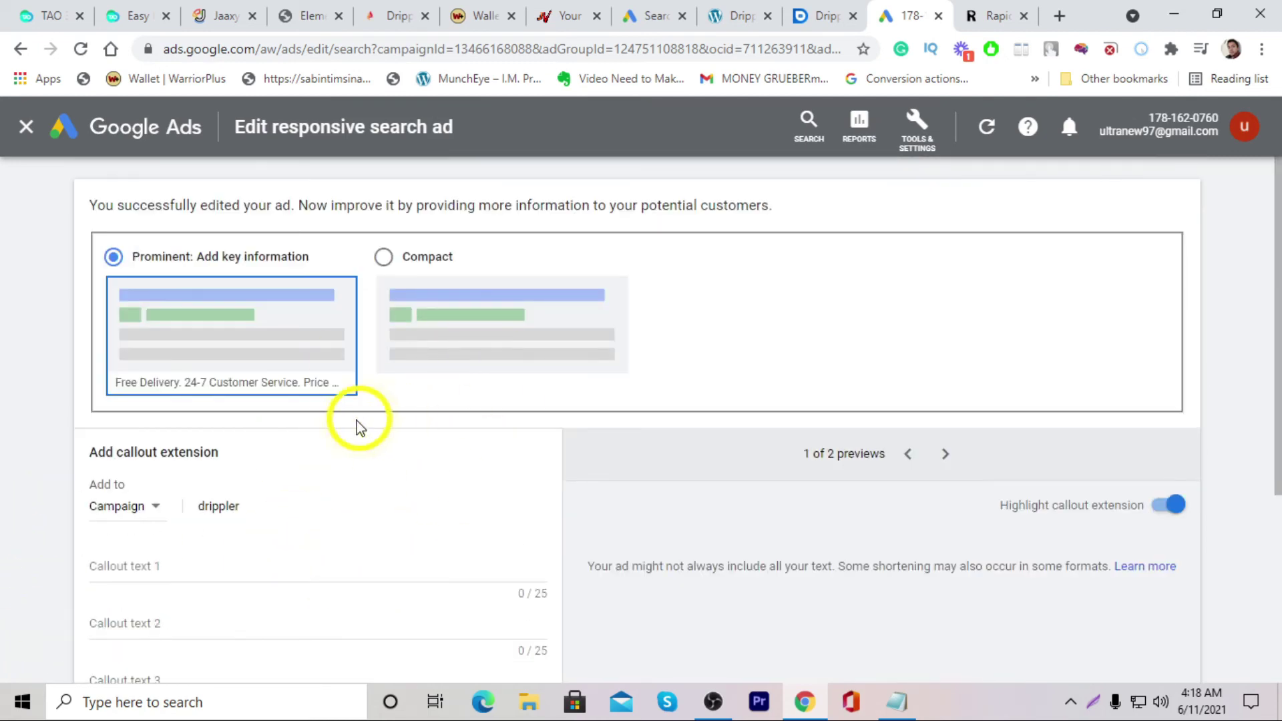
{"action": "scroll", "coordinate": [572, 430], "scroll_direction": "down", "scroll_amount": 4}
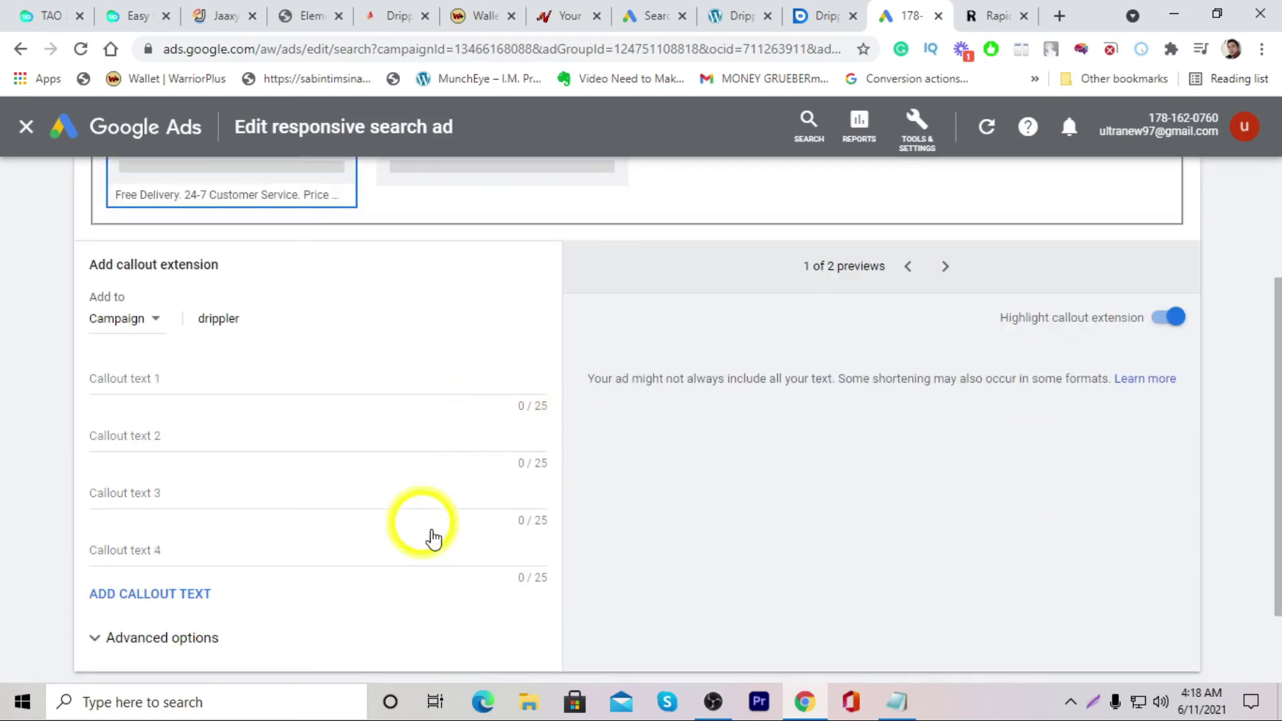
{"action": "scroll", "coordinate": [334, 548], "scroll_direction": "up", "scroll_amount": 3}
{"action": "scroll", "coordinate": [200, 575], "scroll_direction": "down", "scroll_amount": 3}
{"action": "scroll", "coordinate": [400, 434], "scroll_direction": "up", "scroll_amount": 4}
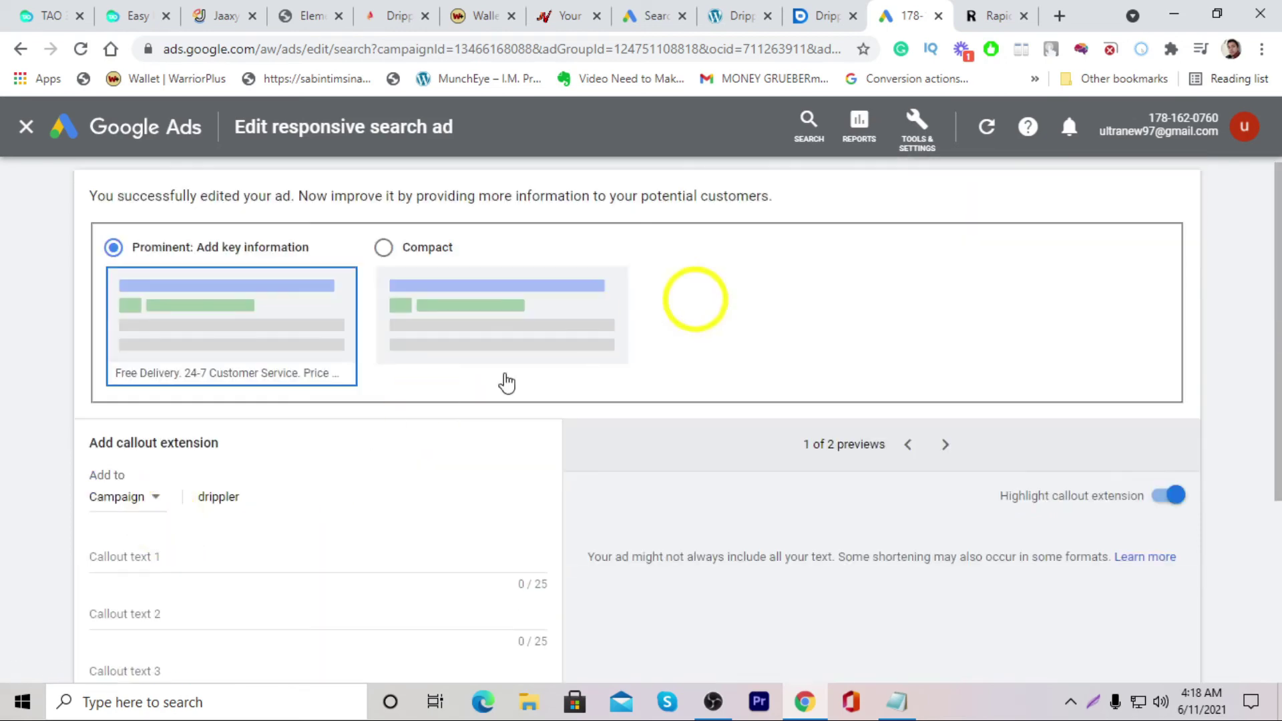
Skip adding a callout extension and check the status and statistics of both ads in the drippler campaign's Ad group 1.
{"action": "scroll", "coordinate": [714, 599], "scroll_direction": "down", "scroll_amount": 4}
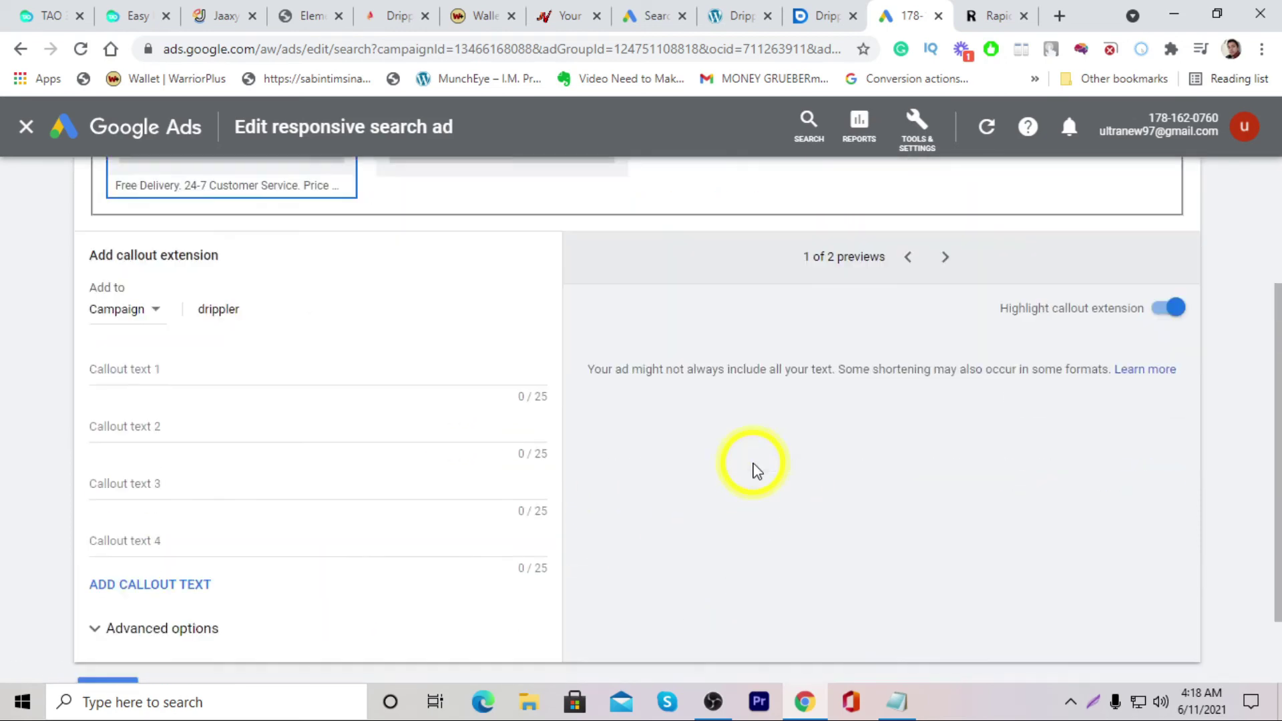
{"action": "left_click", "coordinate": [181, 605]}
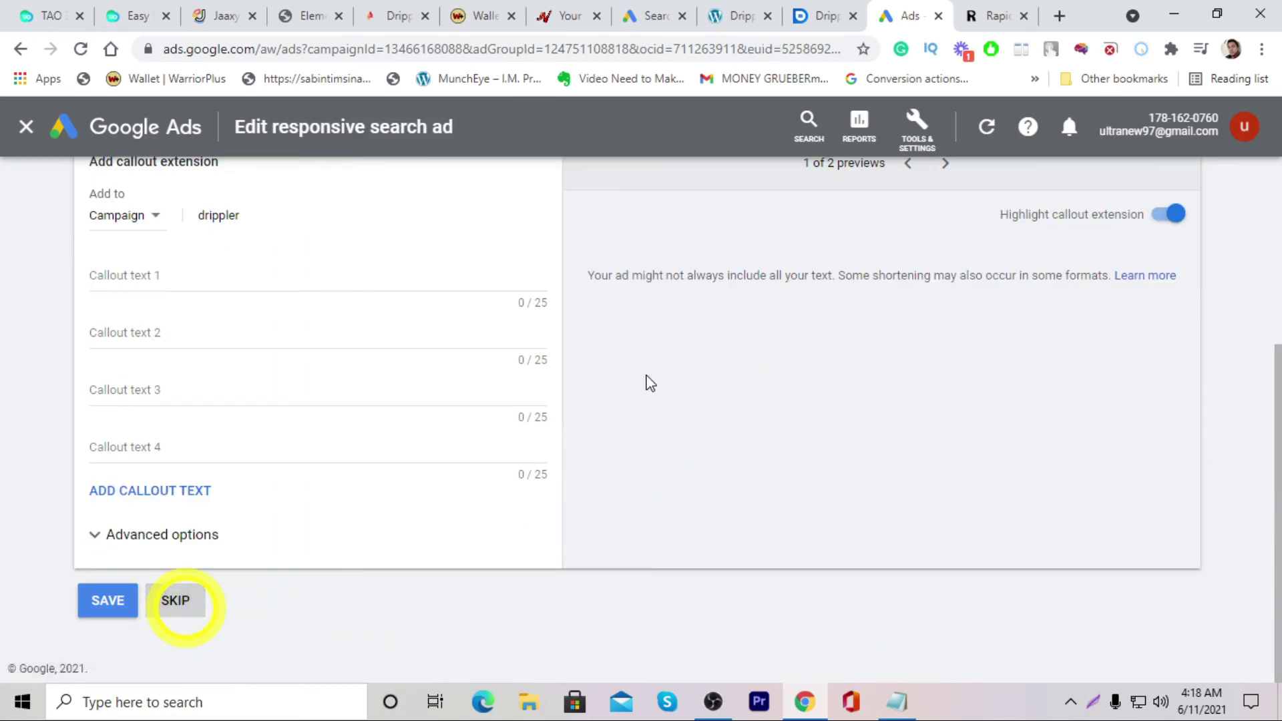
{"action": "scroll", "coordinate": [1042, 314], "scroll_direction": "down", "scroll_amount": 3}
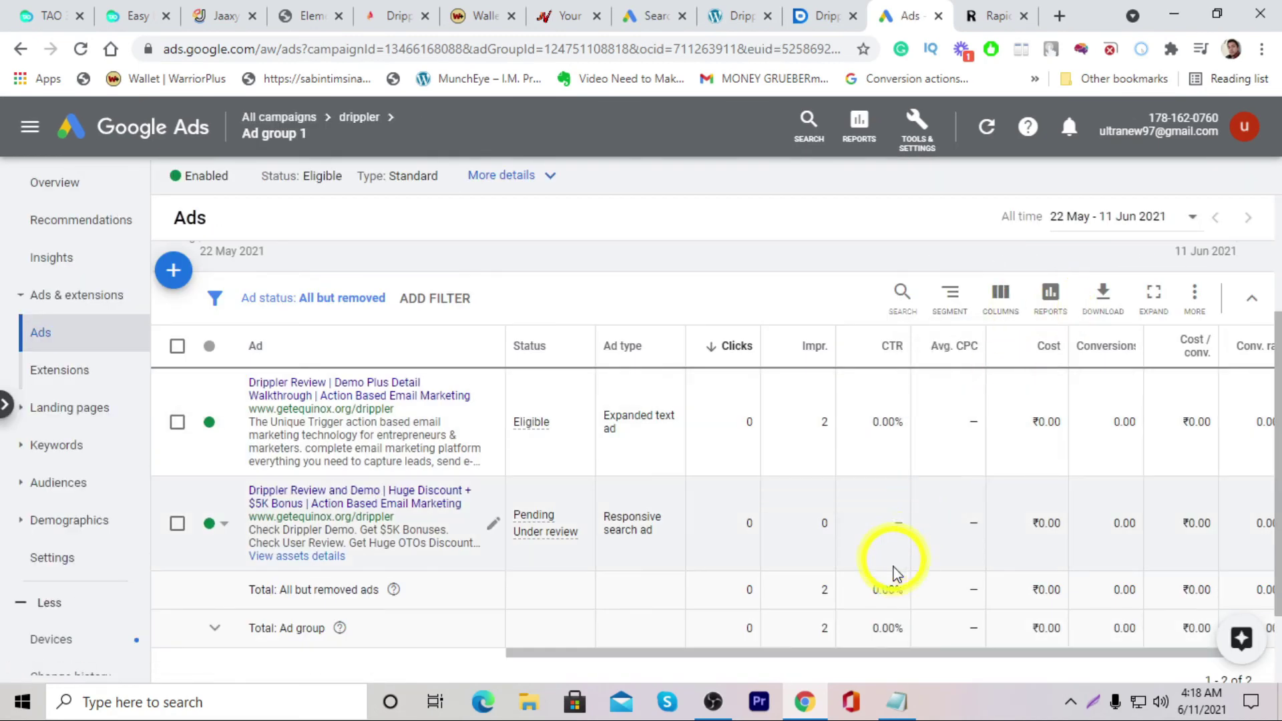
{"action": "scroll", "coordinate": [868, 501], "scroll_direction": "down", "scroll_amount": 2}
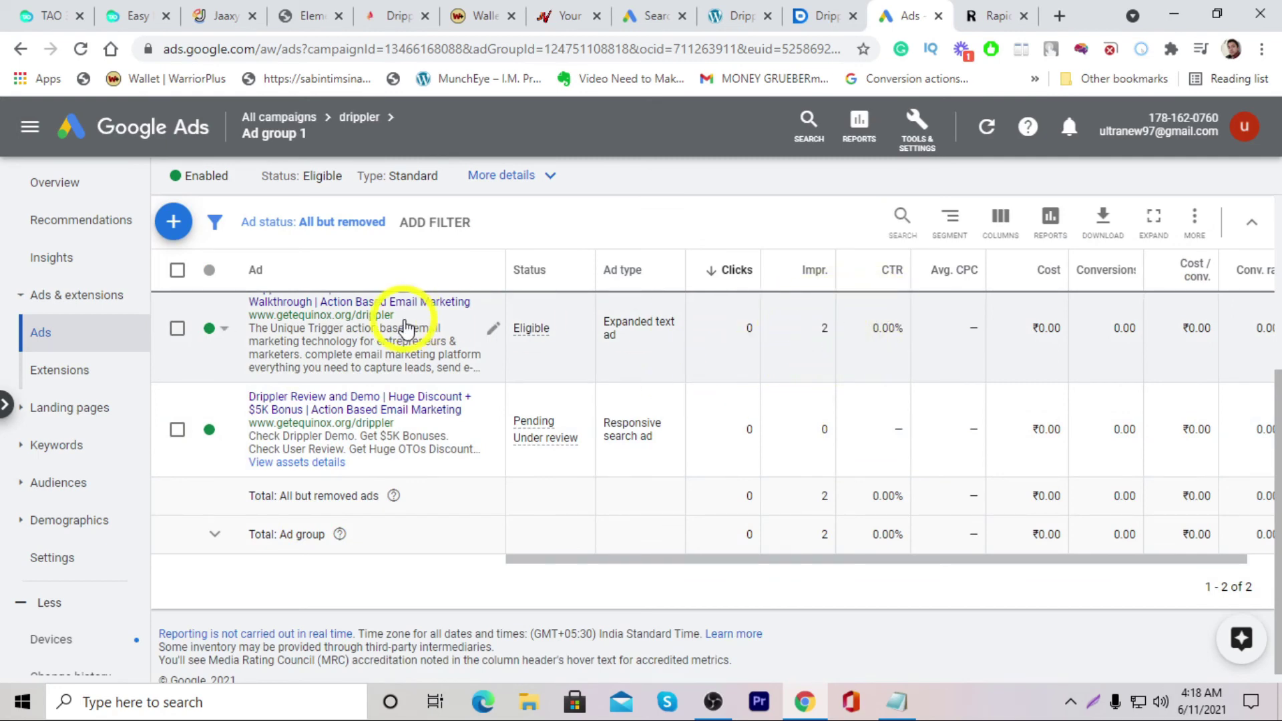
{"action": "mouse_move", "coordinate": [524, 438]}
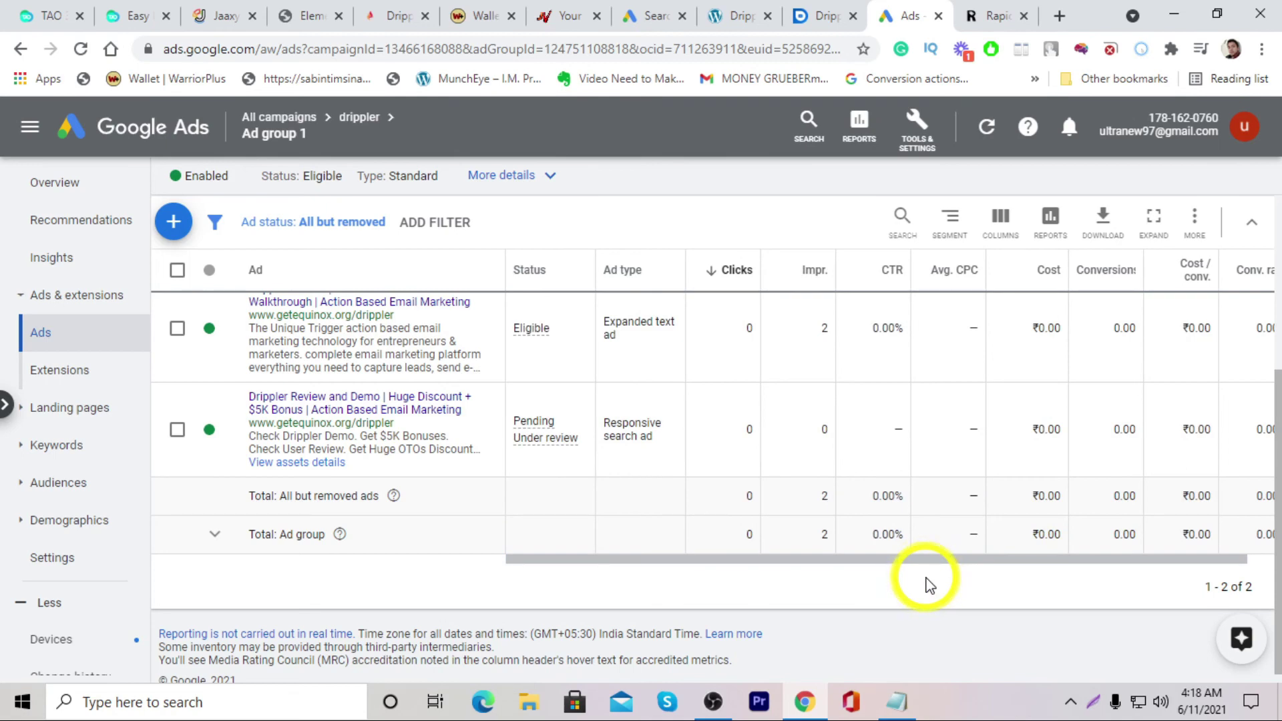
{"action": "scroll", "coordinate": [851, 563], "scroll_direction": "up", "scroll_amount": 3}
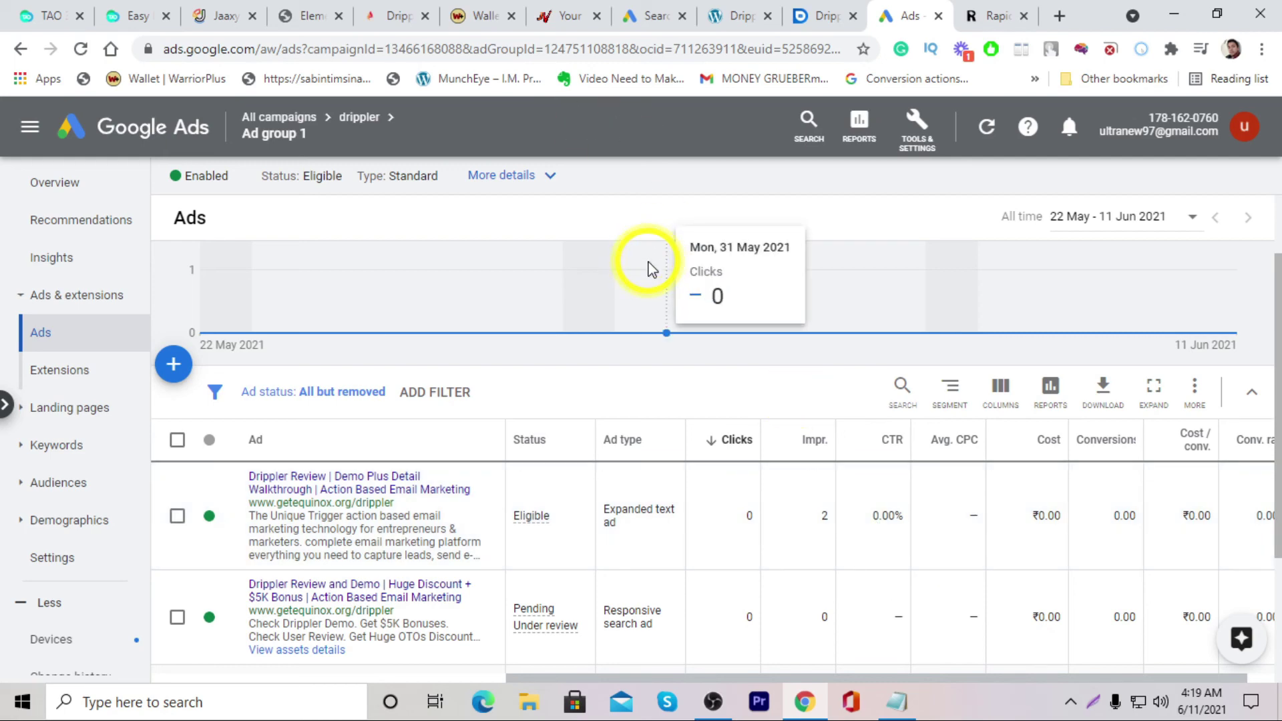
Look over the Drippler review page at getequinox.org/drippler, including its purchase link and launch notice, and return to the ads list.
{"action": "left_click", "coordinate": [395, 15]}
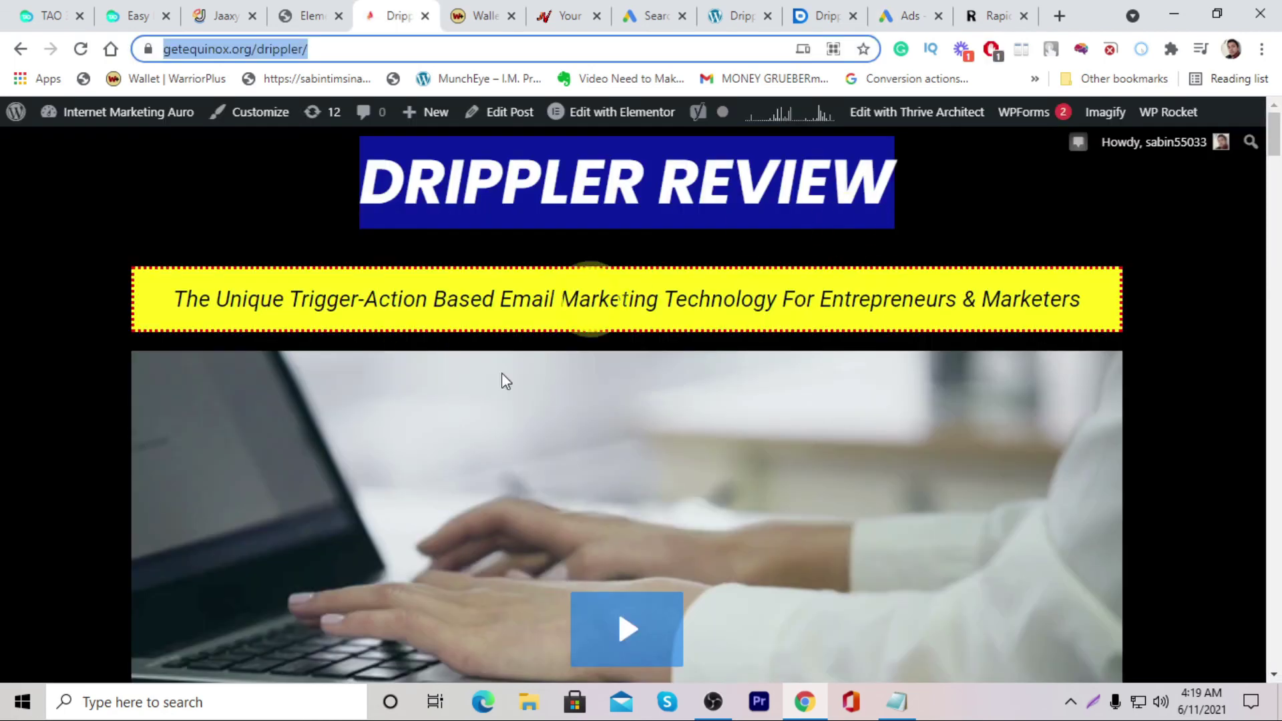
{"action": "left_click", "coordinate": [43, 300]}
{"action": "scroll", "coordinate": [401, 350], "scroll_direction": "down", "scroll_amount": 10}
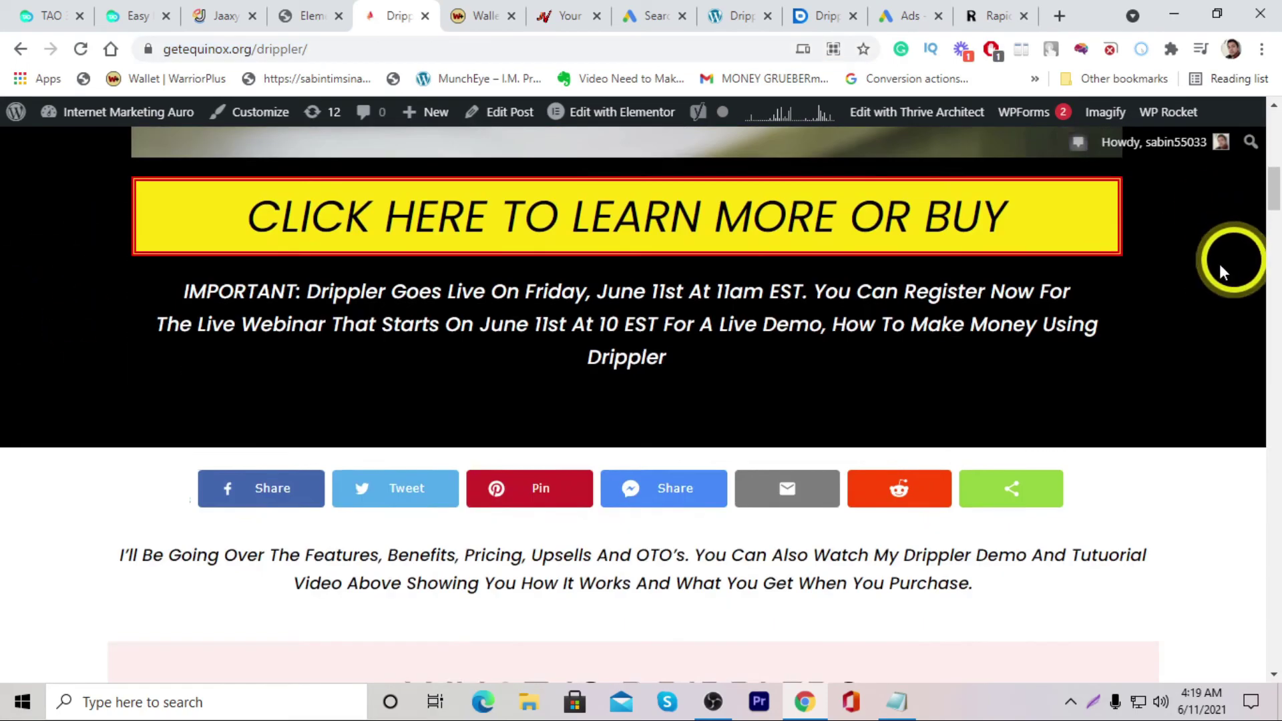
{"action": "scroll", "coordinate": [1196, 287], "scroll_direction": "down", "scroll_amount": 6}
{"action": "scroll", "coordinate": [1182, 374], "scroll_direction": "up", "scroll_amount": 15}
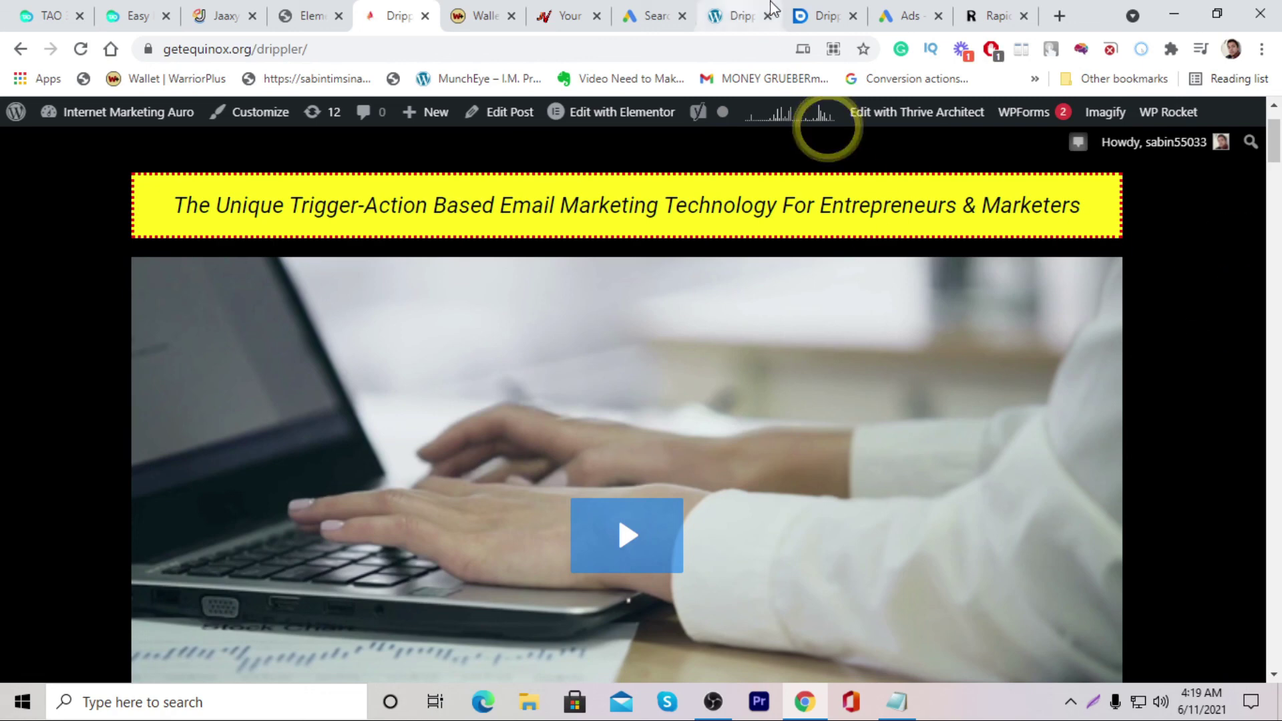
{"action": "left_click", "coordinate": [899, 15]}
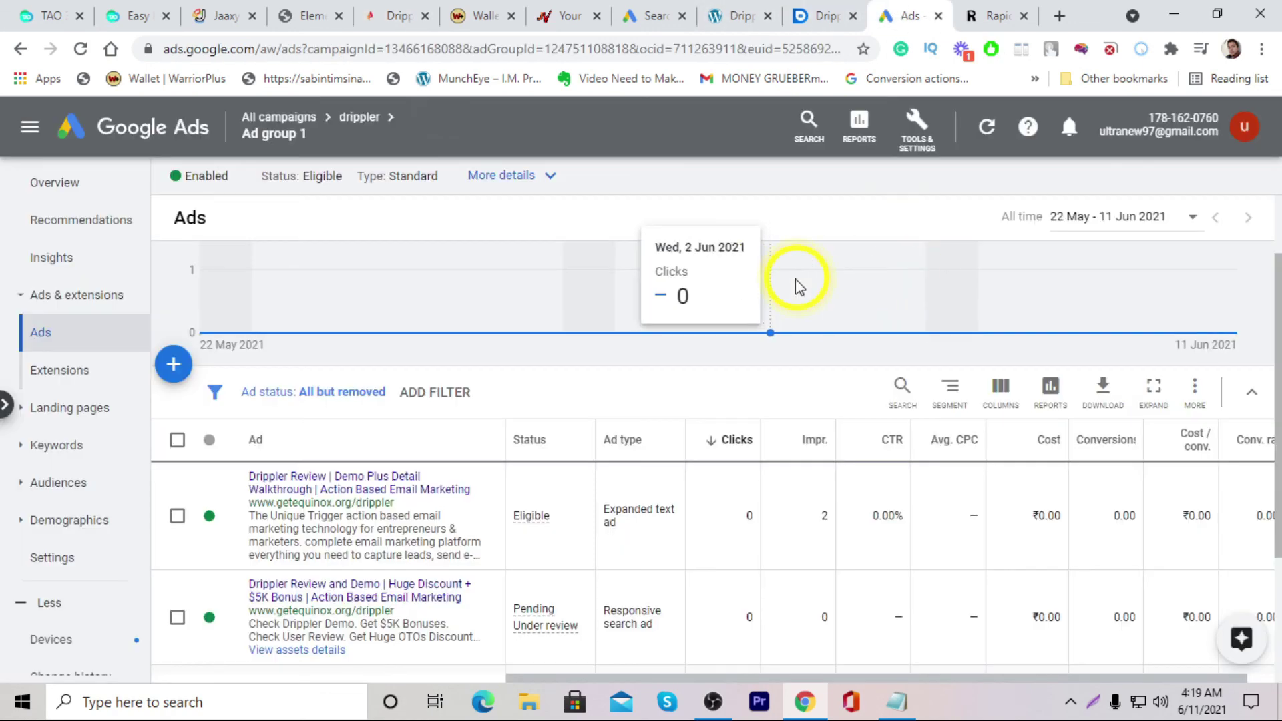